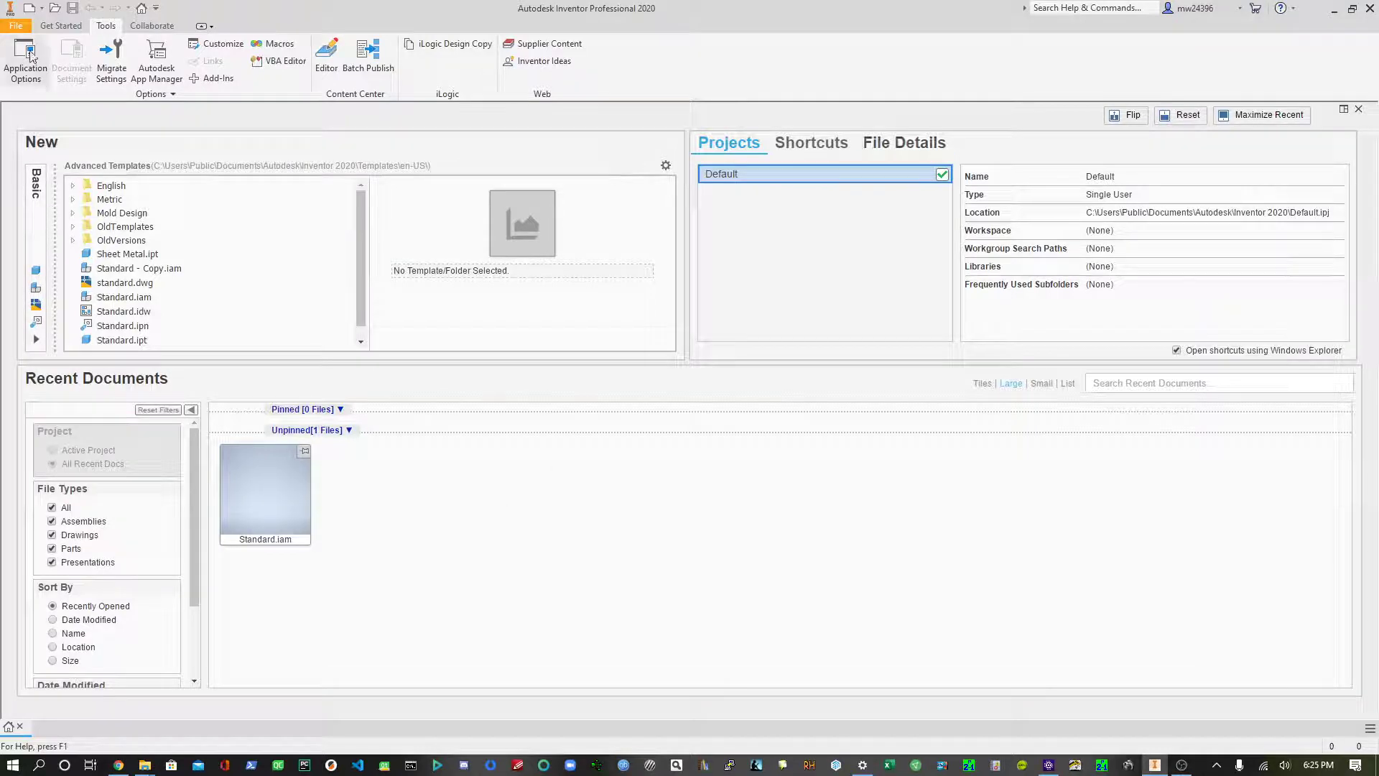
- Check the Content Center library location path in the application options, then close the options
{"action": "left_click", "coordinate": [19, 28]}
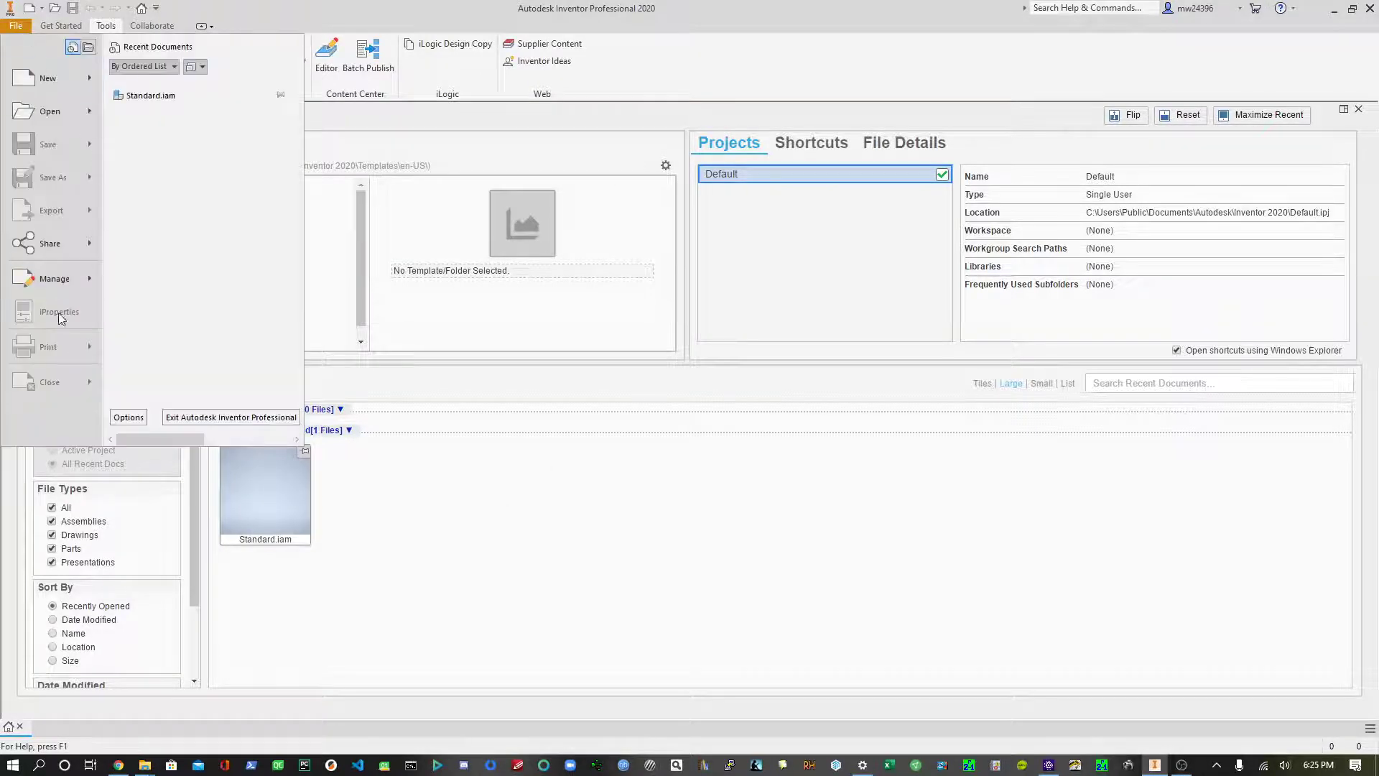
{"action": "left_click", "coordinate": [129, 416]}
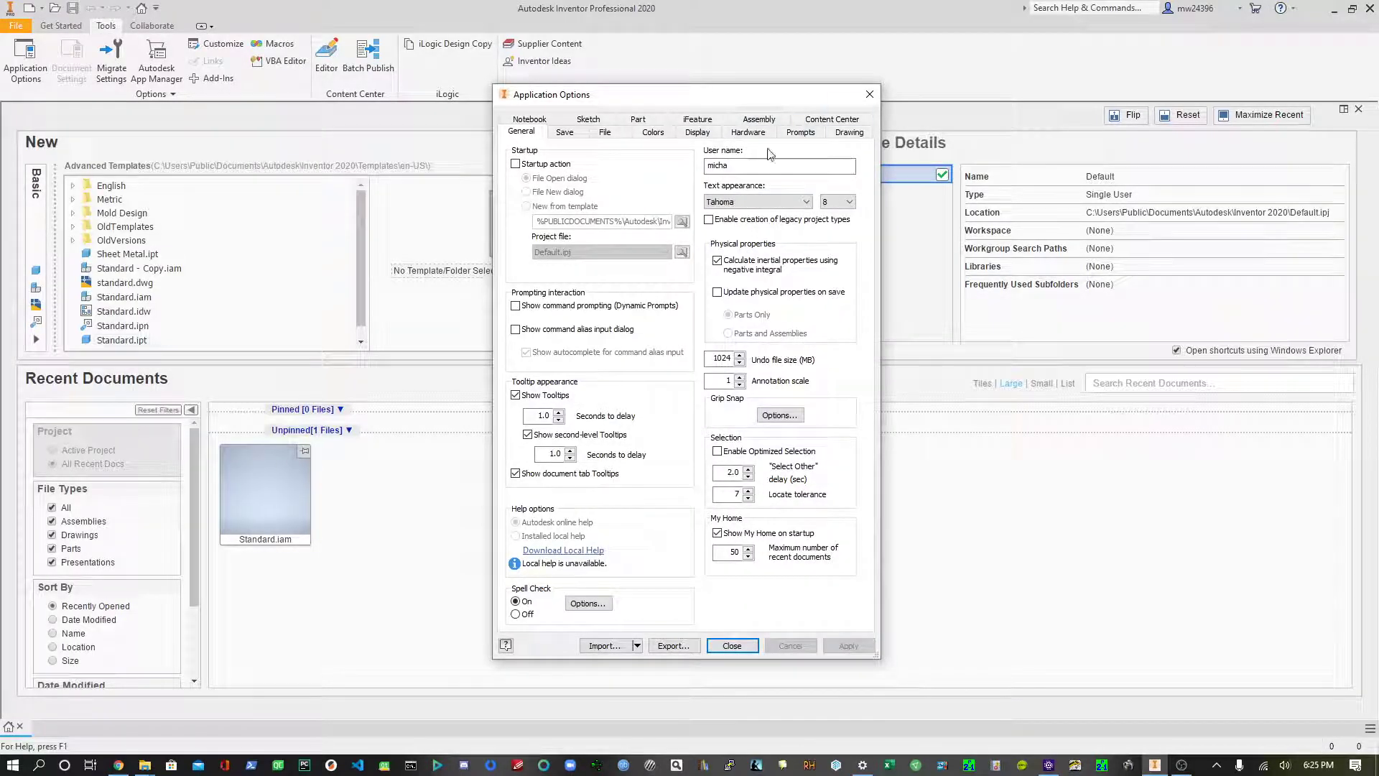
{"action": "left_click", "coordinate": [819, 122]}
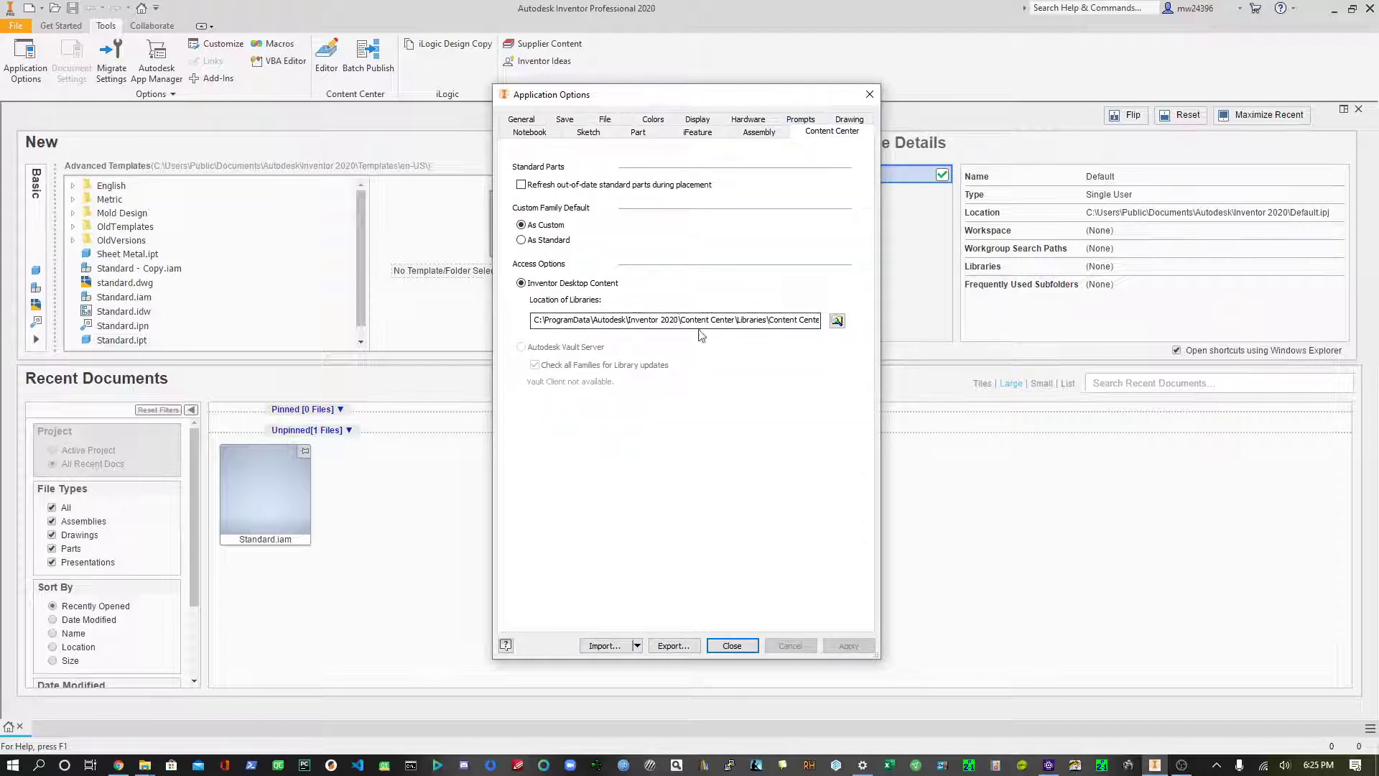
{"action": "left_click_drag", "start_coordinate": [674, 323], "coordinate": [826, 323]}
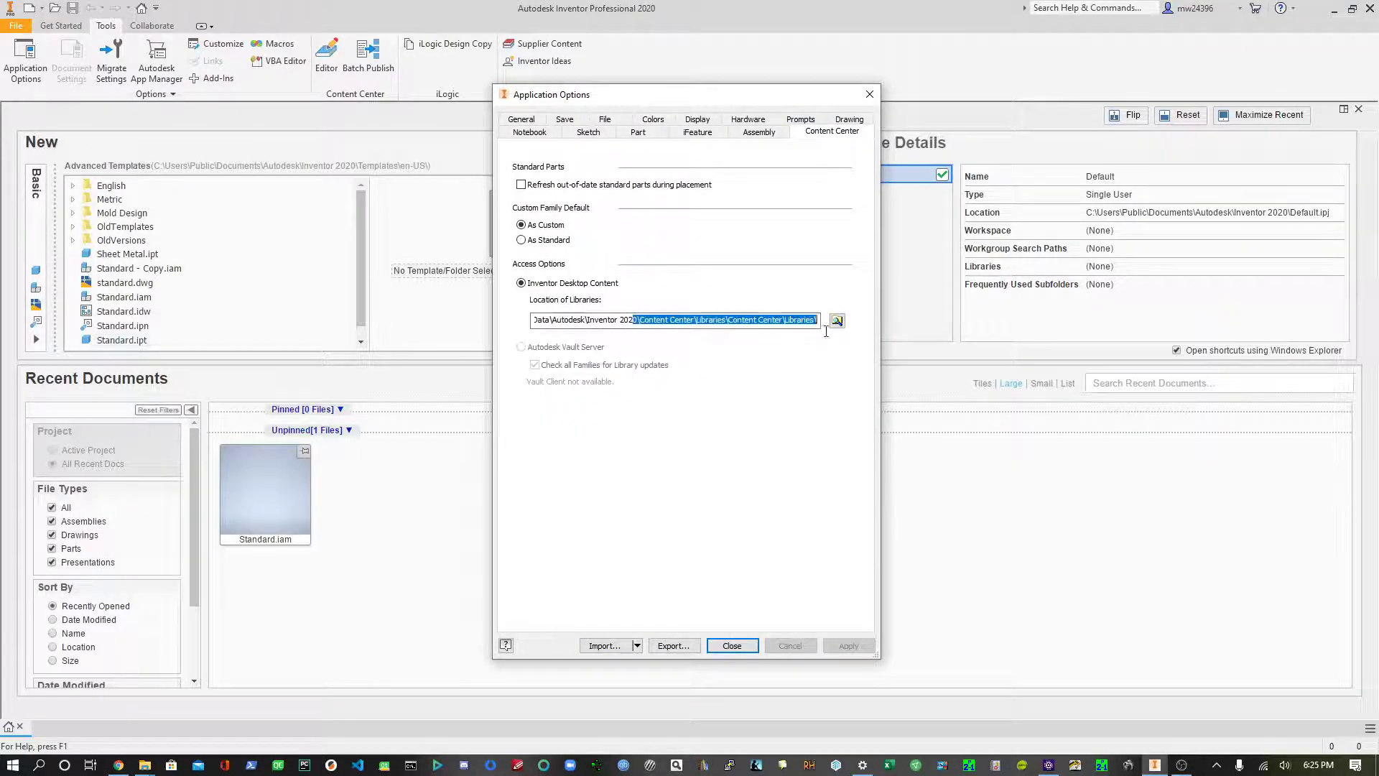
{"action": "left_click", "coordinate": [869, 94]}
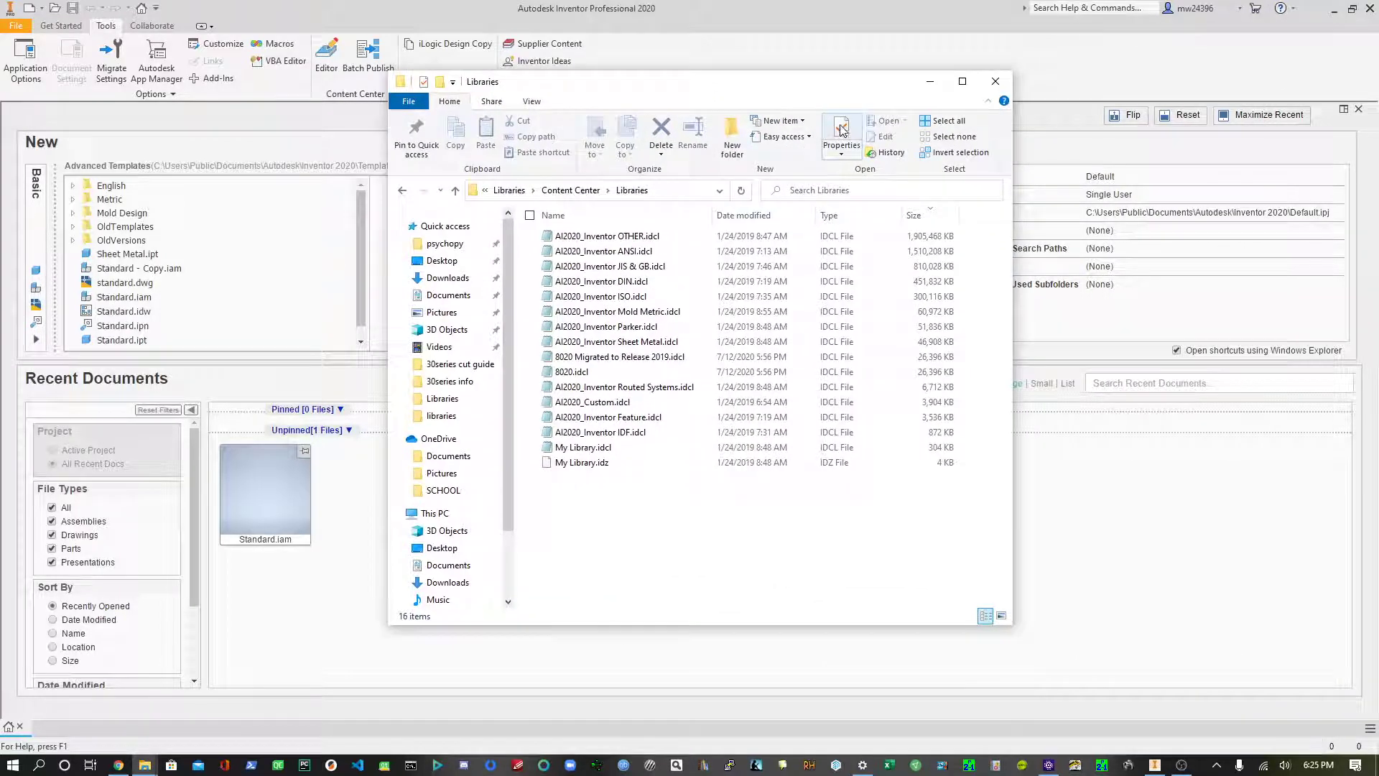
- Switch to File Explorer and locate 8020.idcl and its full folder path in the Content Center Libraries folder
{"action": "left_click", "coordinate": [621, 445]}
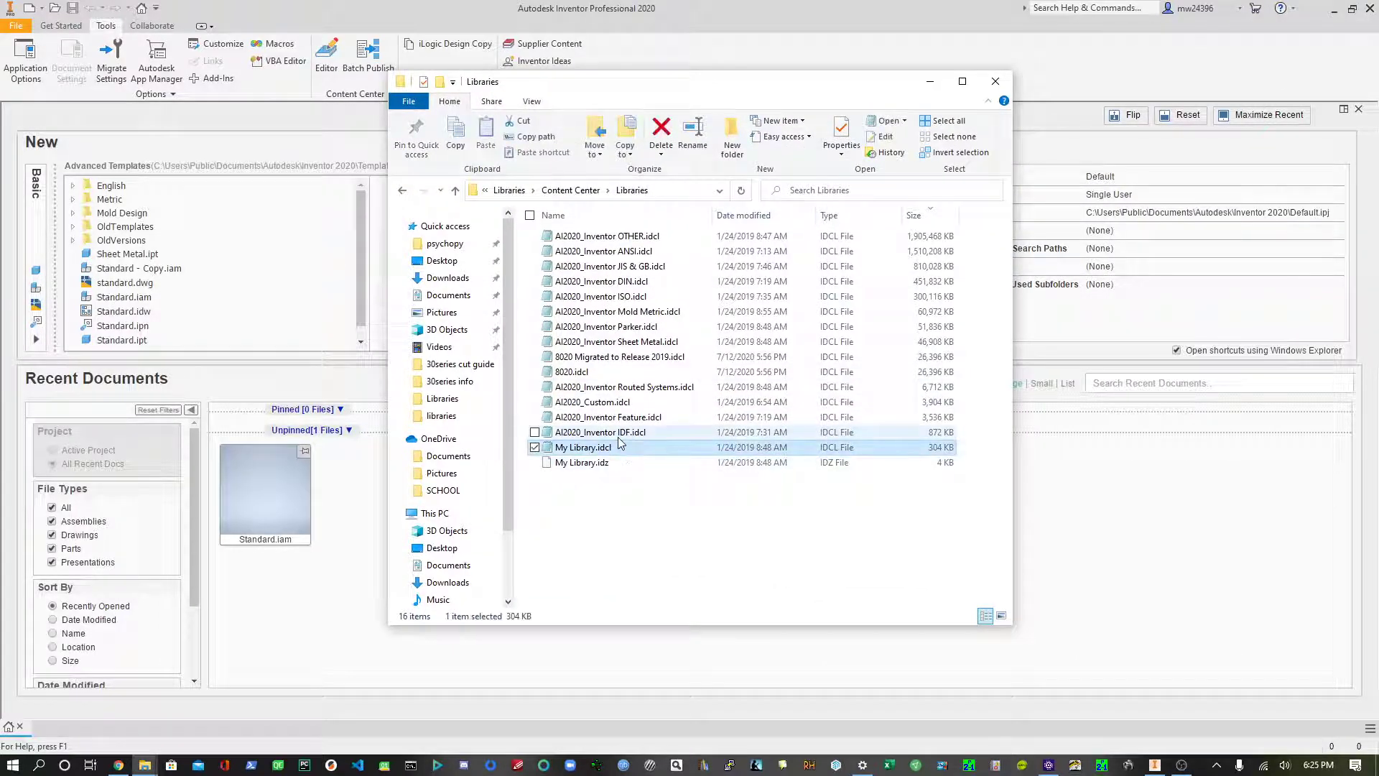
{"action": "left_click", "coordinate": [615, 376]}
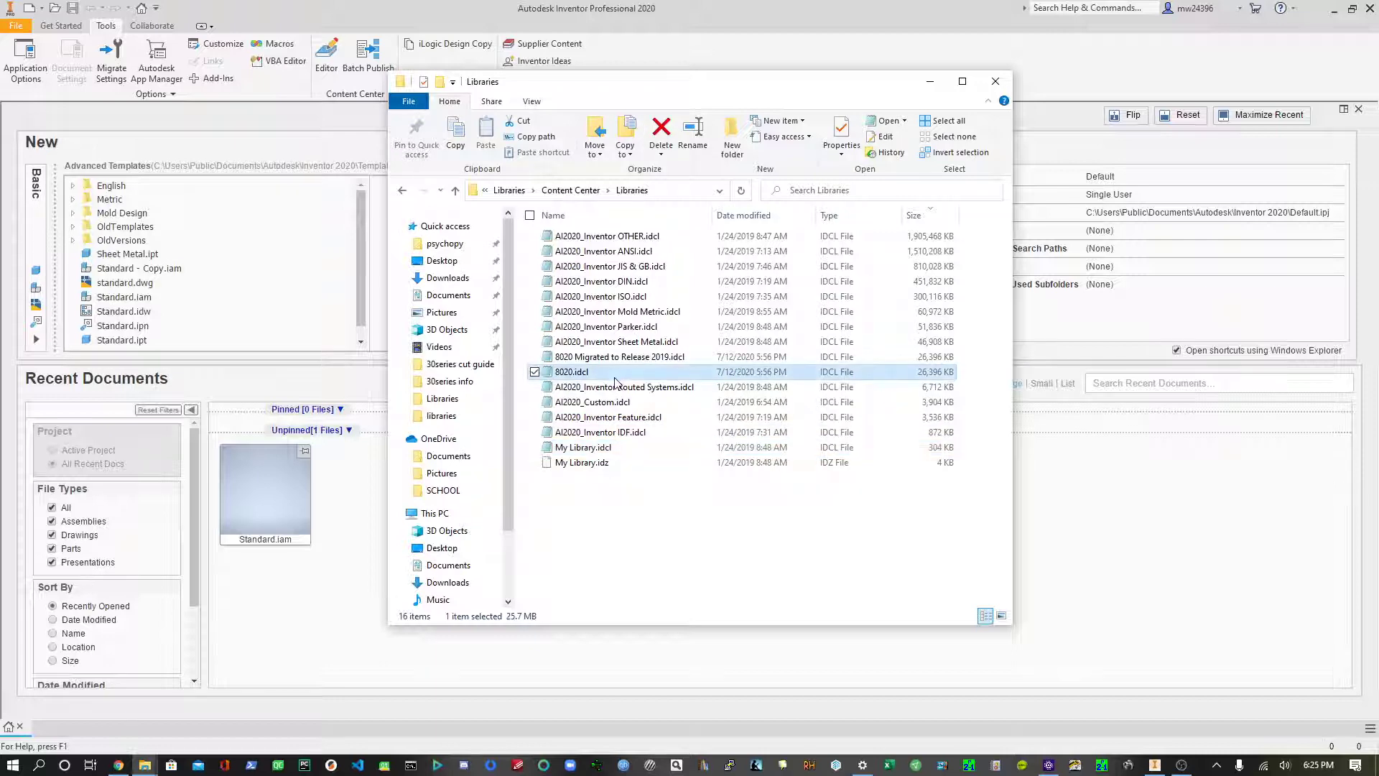
{"action": "left_click", "coordinate": [961, 82]}
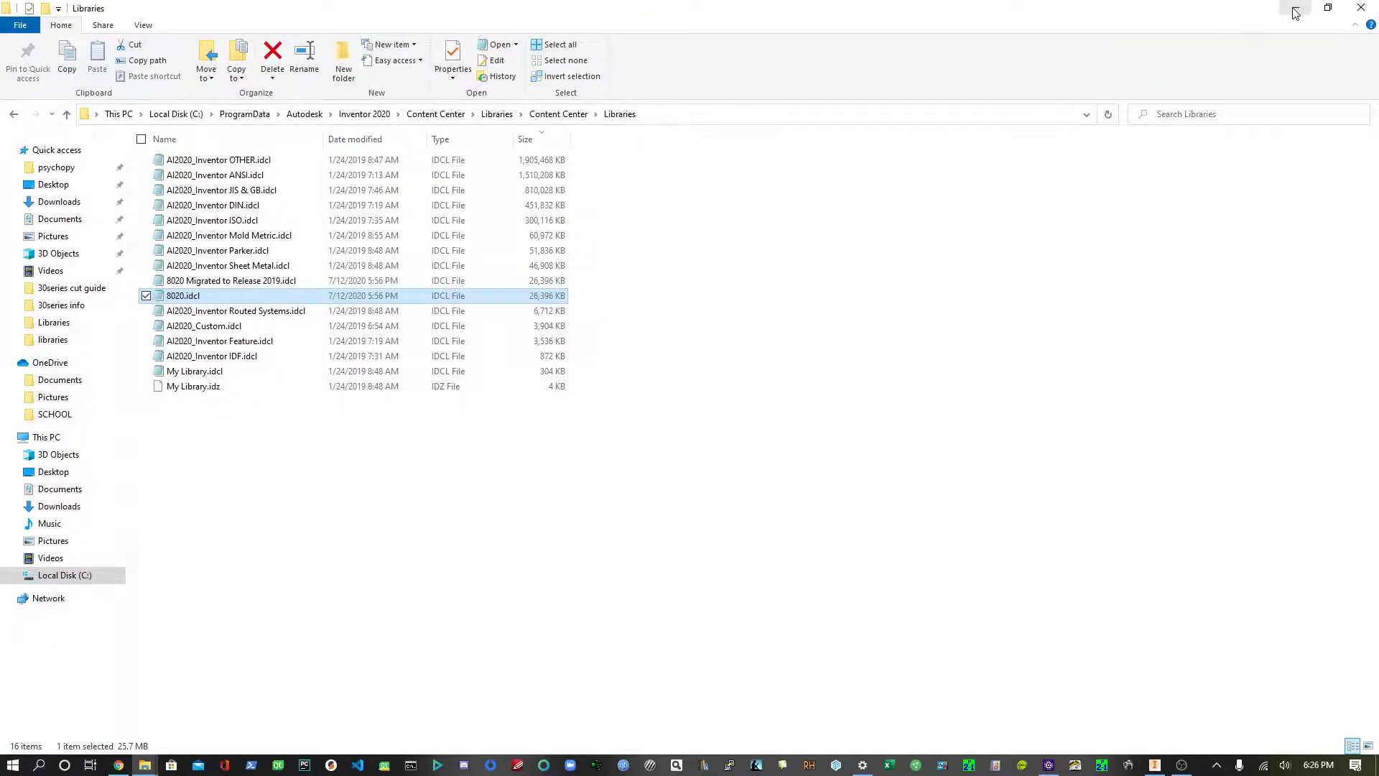
{"action": "double_click", "coordinate": [1239, 16]}
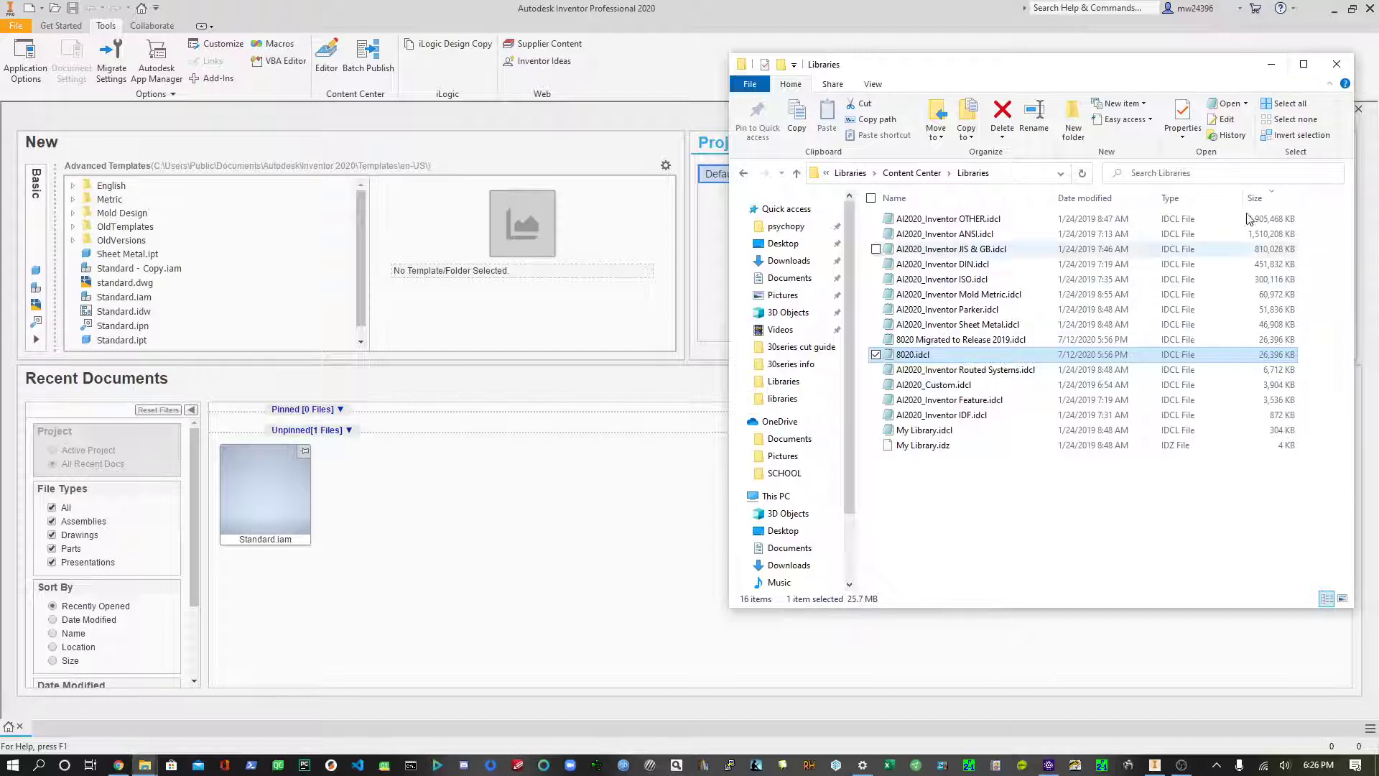
{"action": "left_click", "coordinate": [1273, 67]}
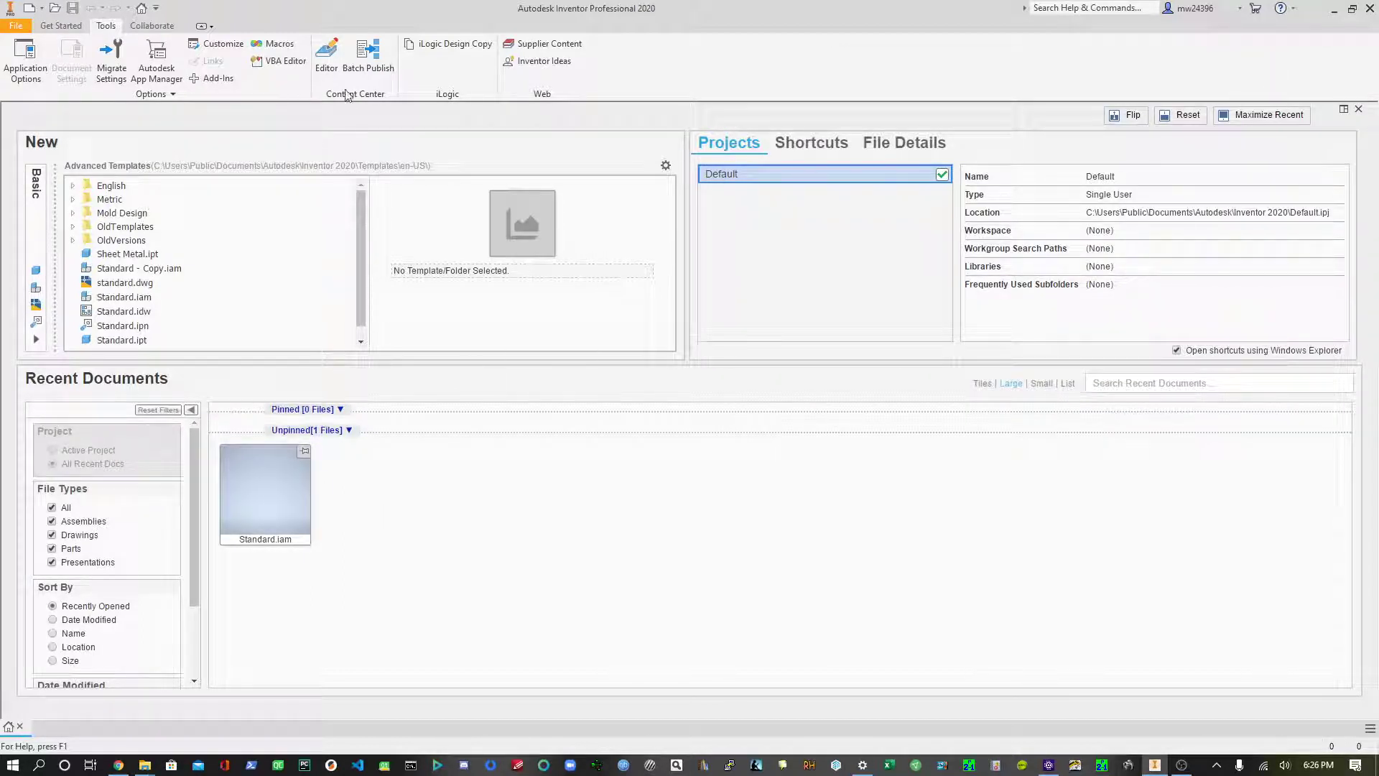
- Launch the Content Center Editor and migrate the 8020 library to the new version, creating a log file
{"action": "left_click", "coordinate": [327, 53]}
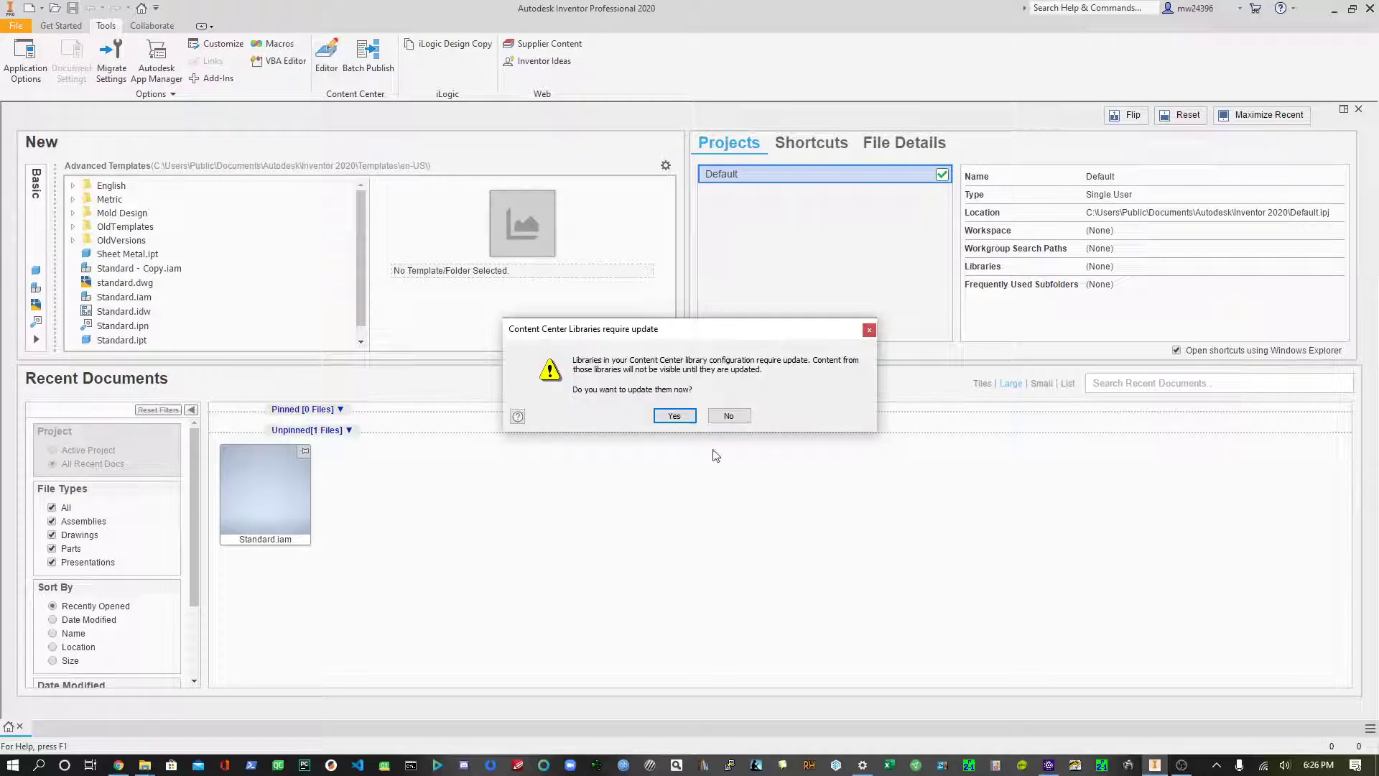
{"action": "left_click", "coordinate": [675, 416]}
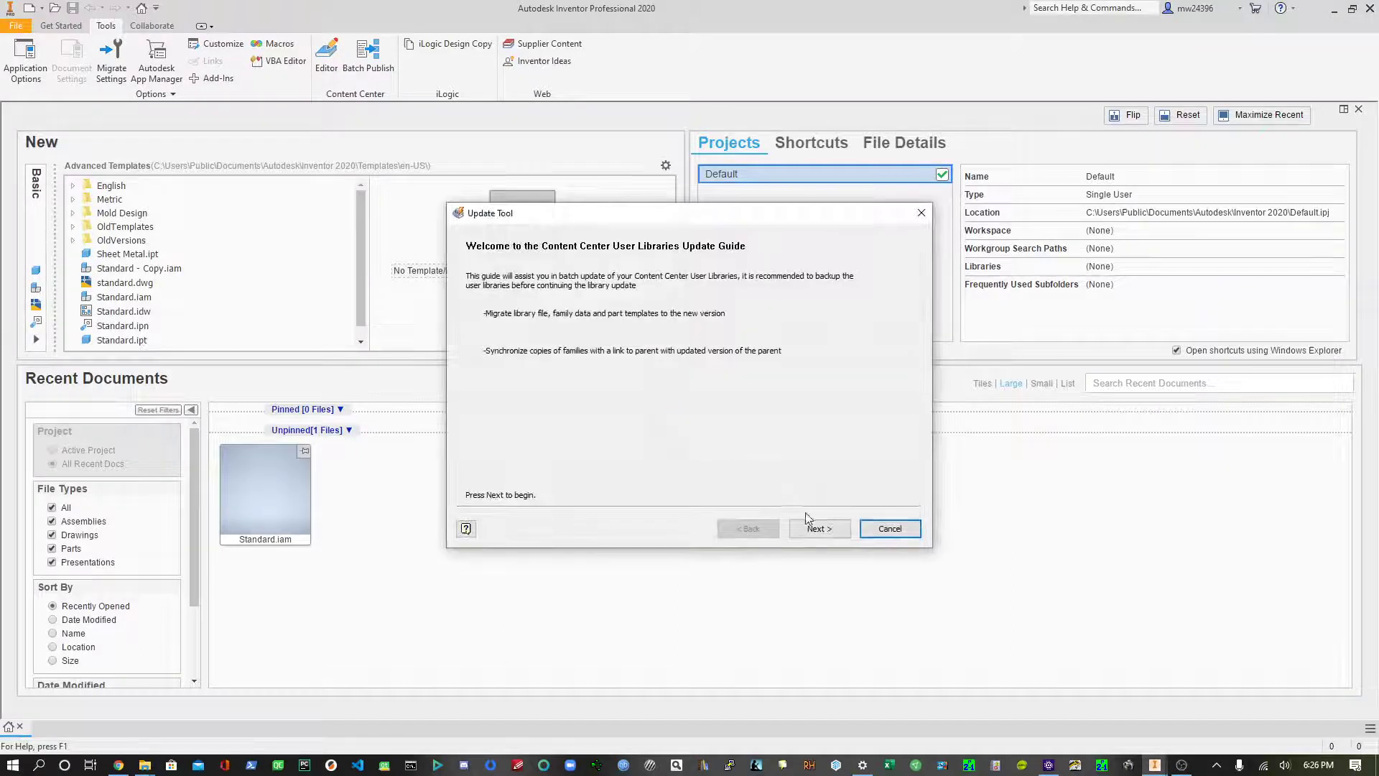
{"action": "left_click", "coordinate": [816, 528]}
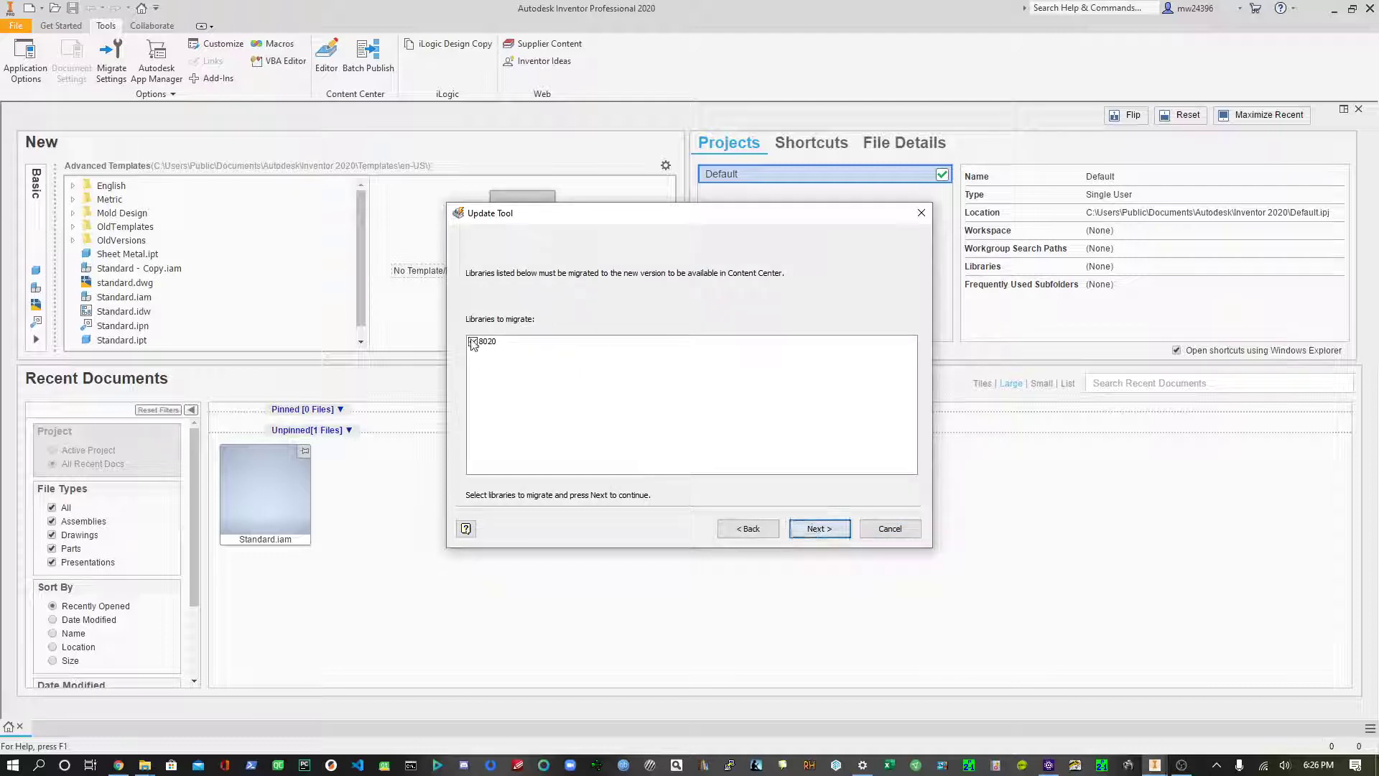
{"action": "left_click", "coordinate": [811, 531]}
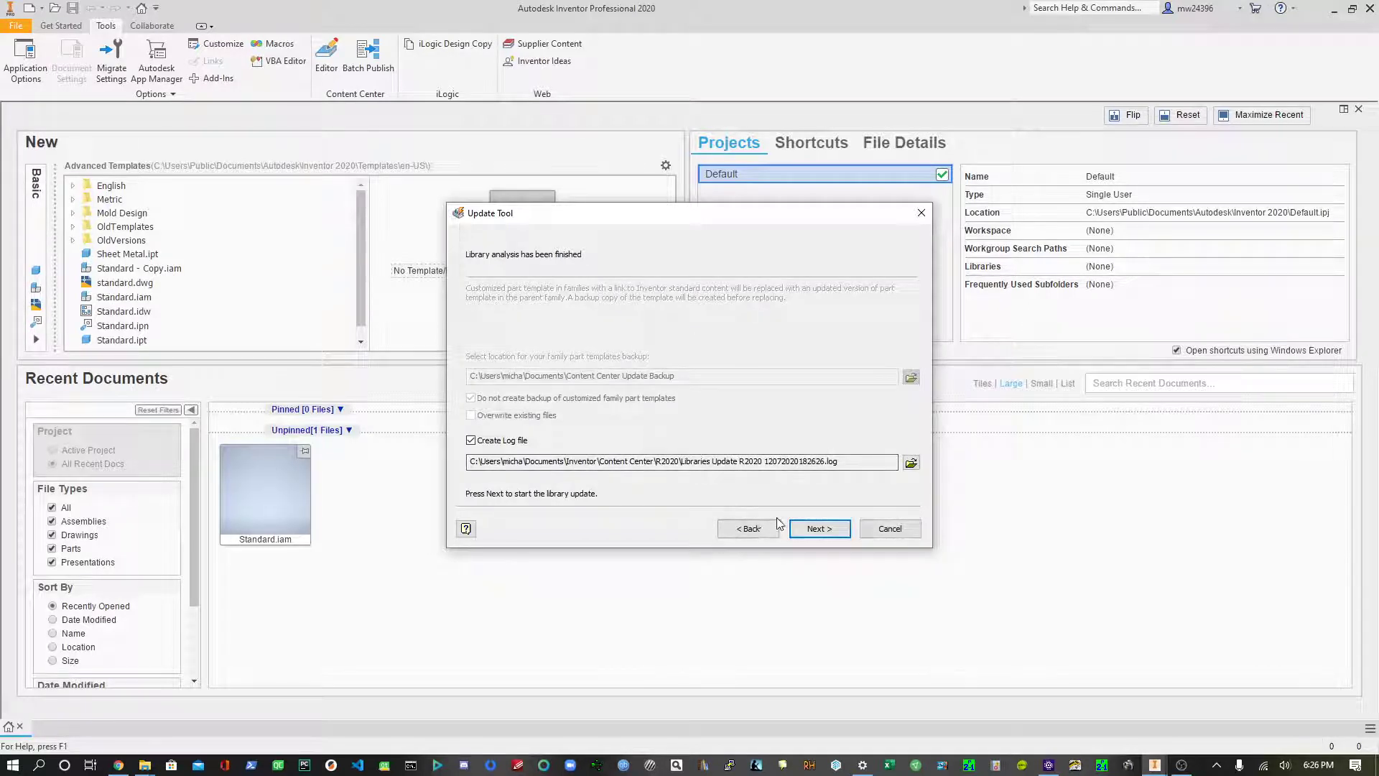
{"action": "left_click", "coordinate": [819, 529]}
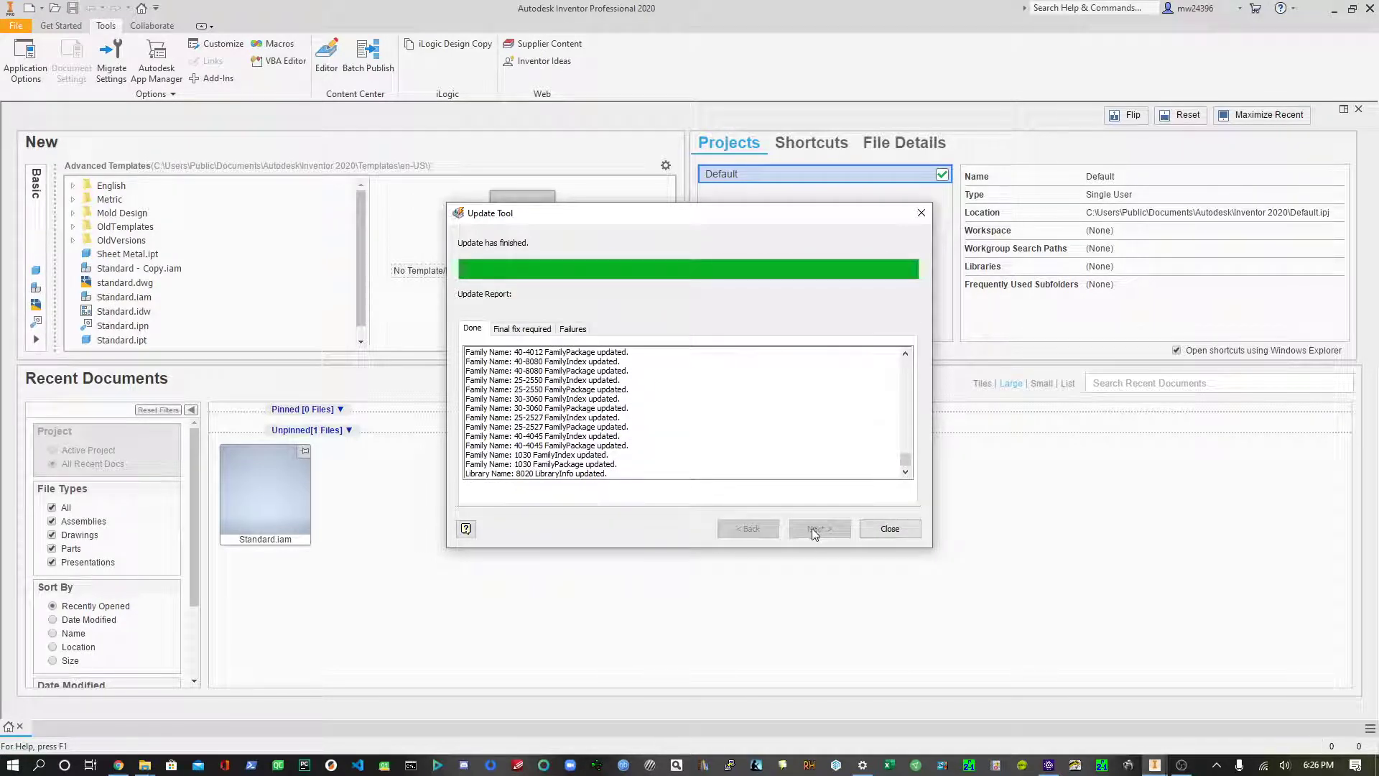
{"action": "left_click", "coordinate": [890, 528]}
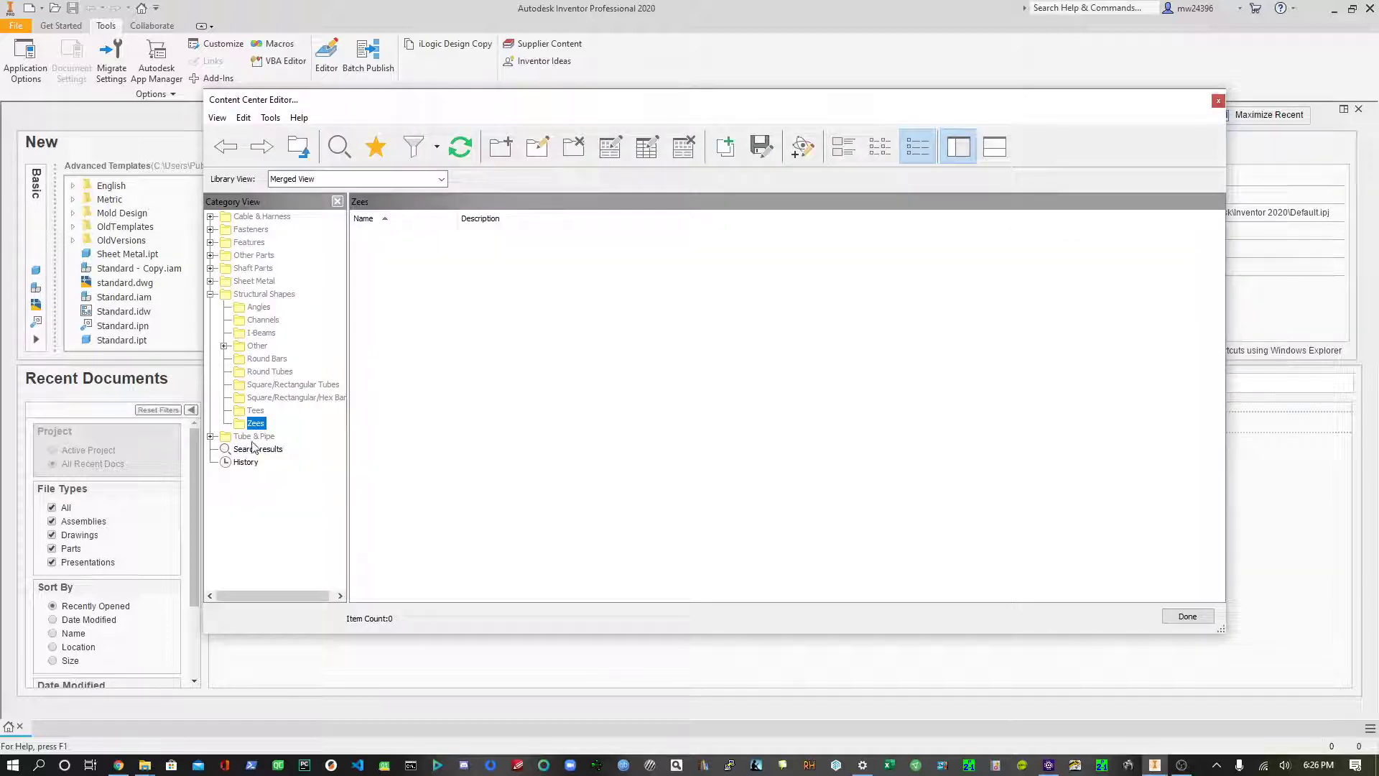
- Browse the part families in the 8020 category under Structural Shapes, Other
{"action": "left_click", "coordinate": [223, 346]}
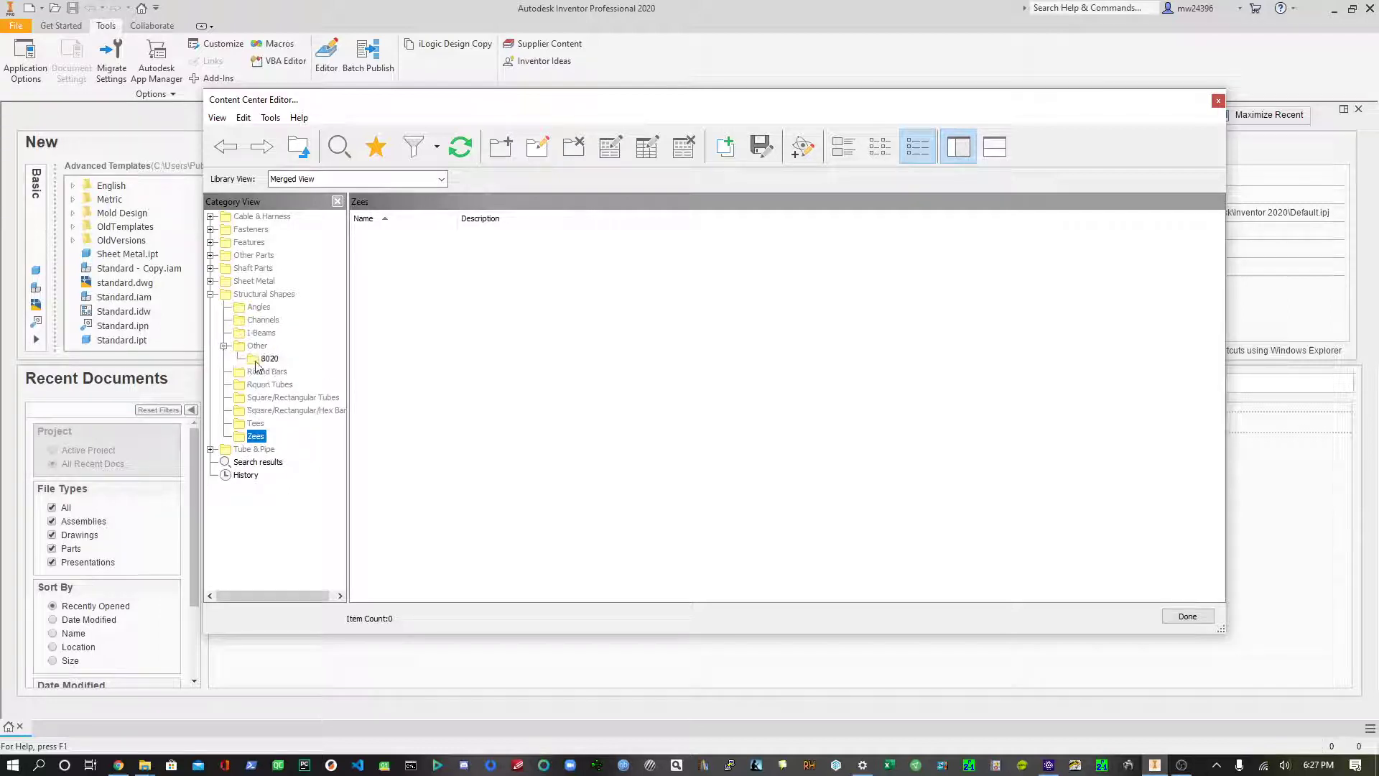
{"action": "left_click", "coordinate": [270, 358]}
{"action": "scroll", "coordinate": [395, 376], "scroll_direction": "down", "scroll_amount": 10}
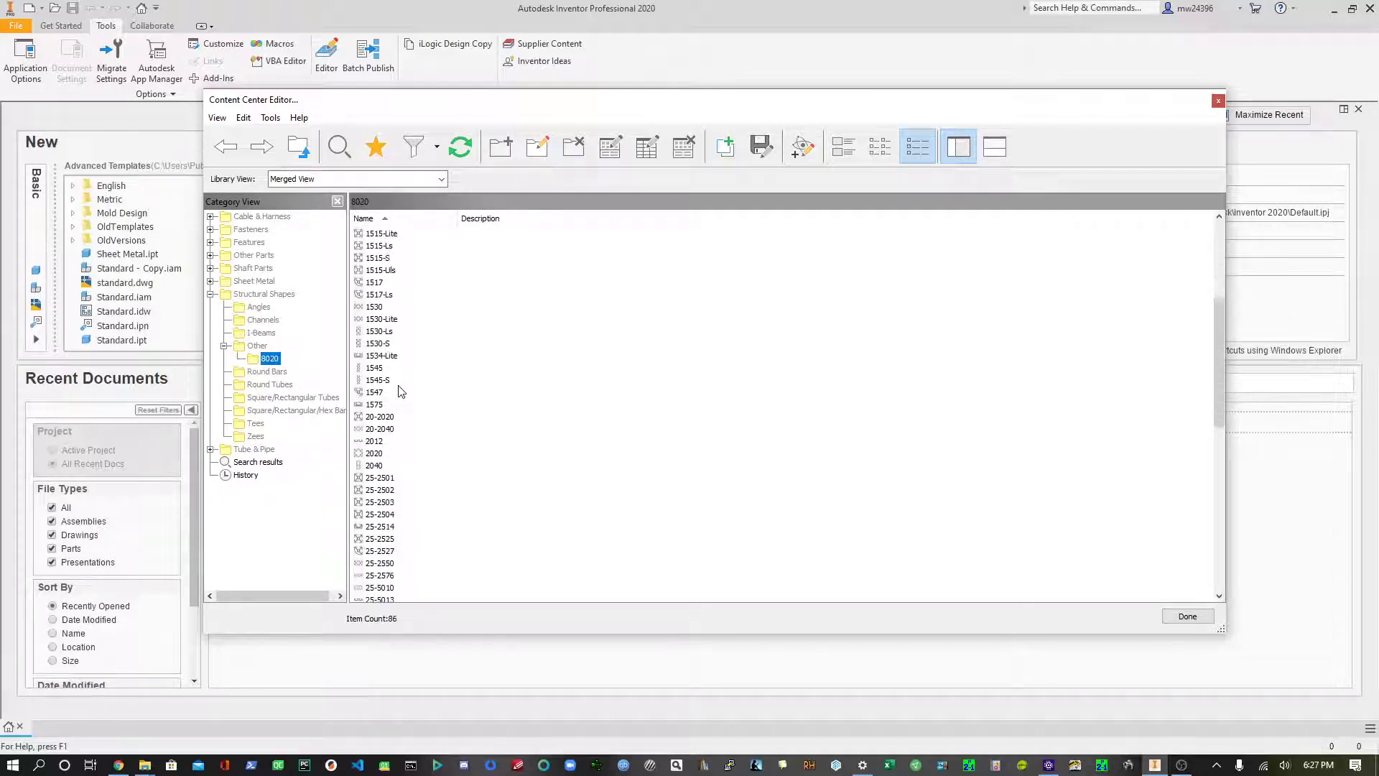
{"action": "scroll", "coordinate": [371, 471], "scroll_direction": "up", "scroll_amount": 10}
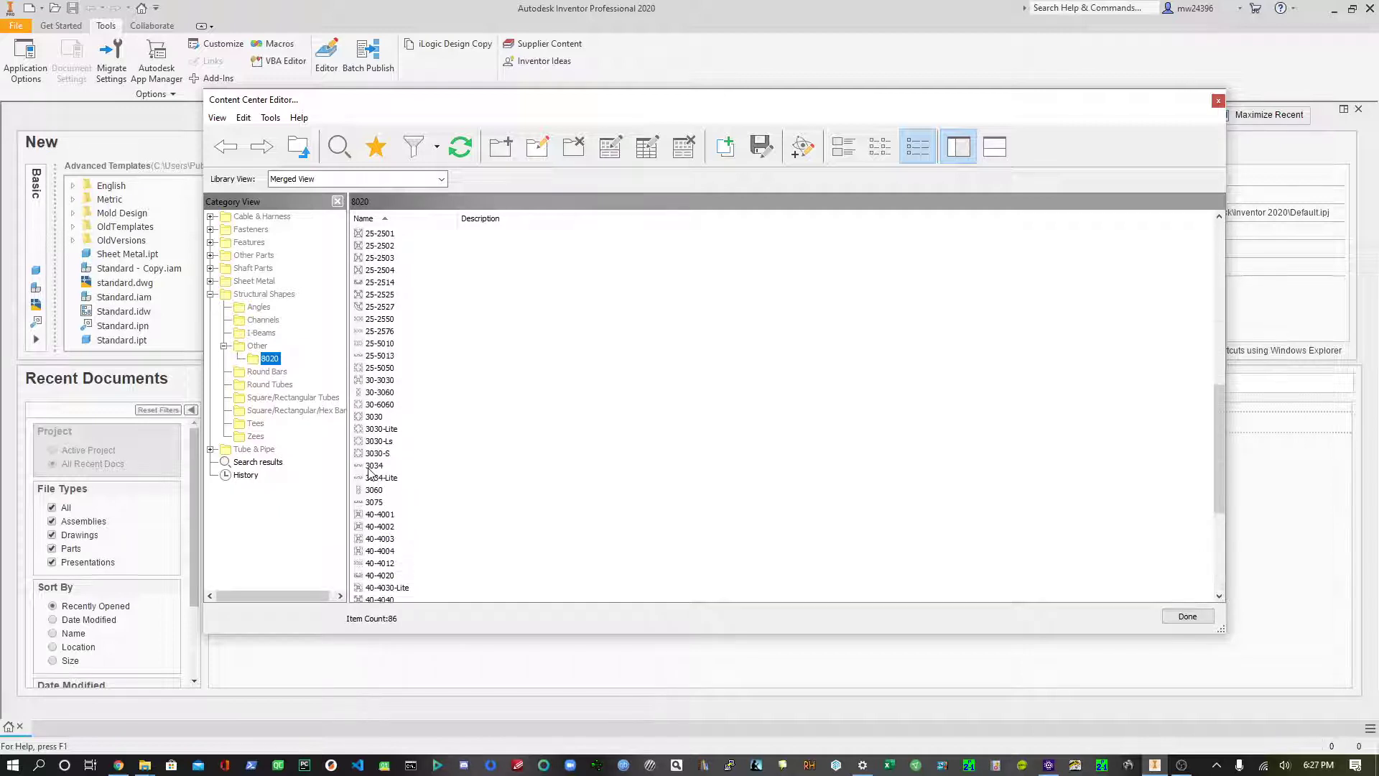
{"action": "scroll", "coordinate": [372, 470], "scroll_direction": "down", "scroll_amount": 12}
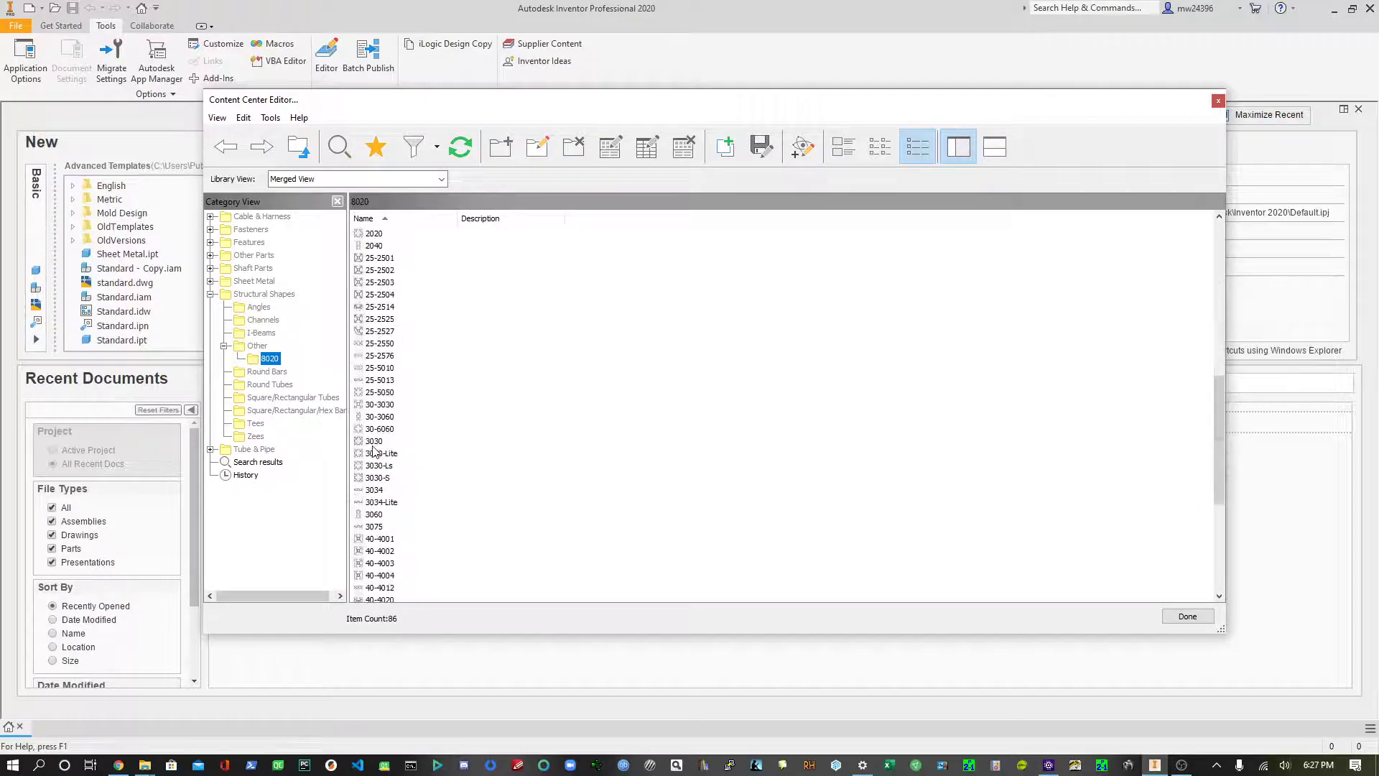
- View the family properties of 3030-Ls and close them without changes
{"action": "left_click", "coordinate": [381, 454]}
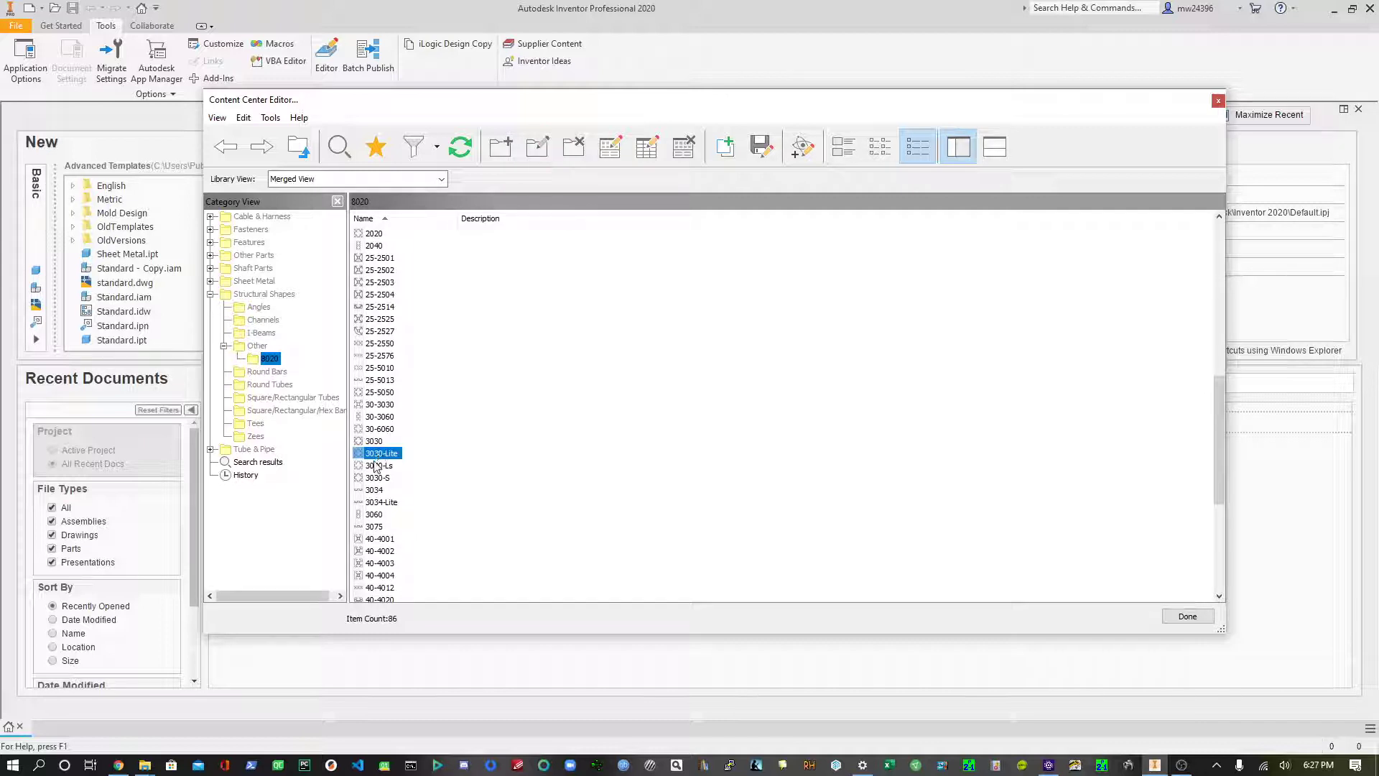
{"action": "left_click", "coordinate": [378, 465]}
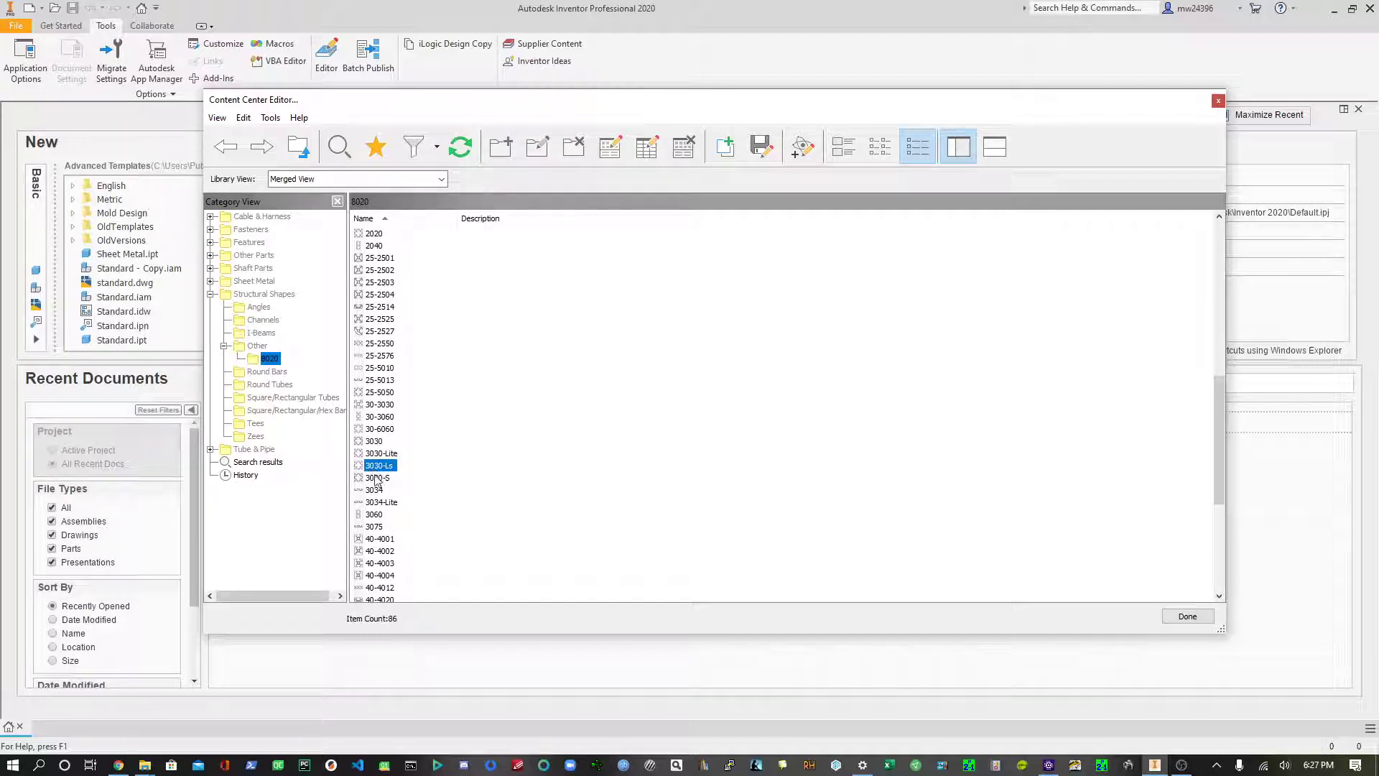
{"action": "right_click", "coordinate": [377, 467]}
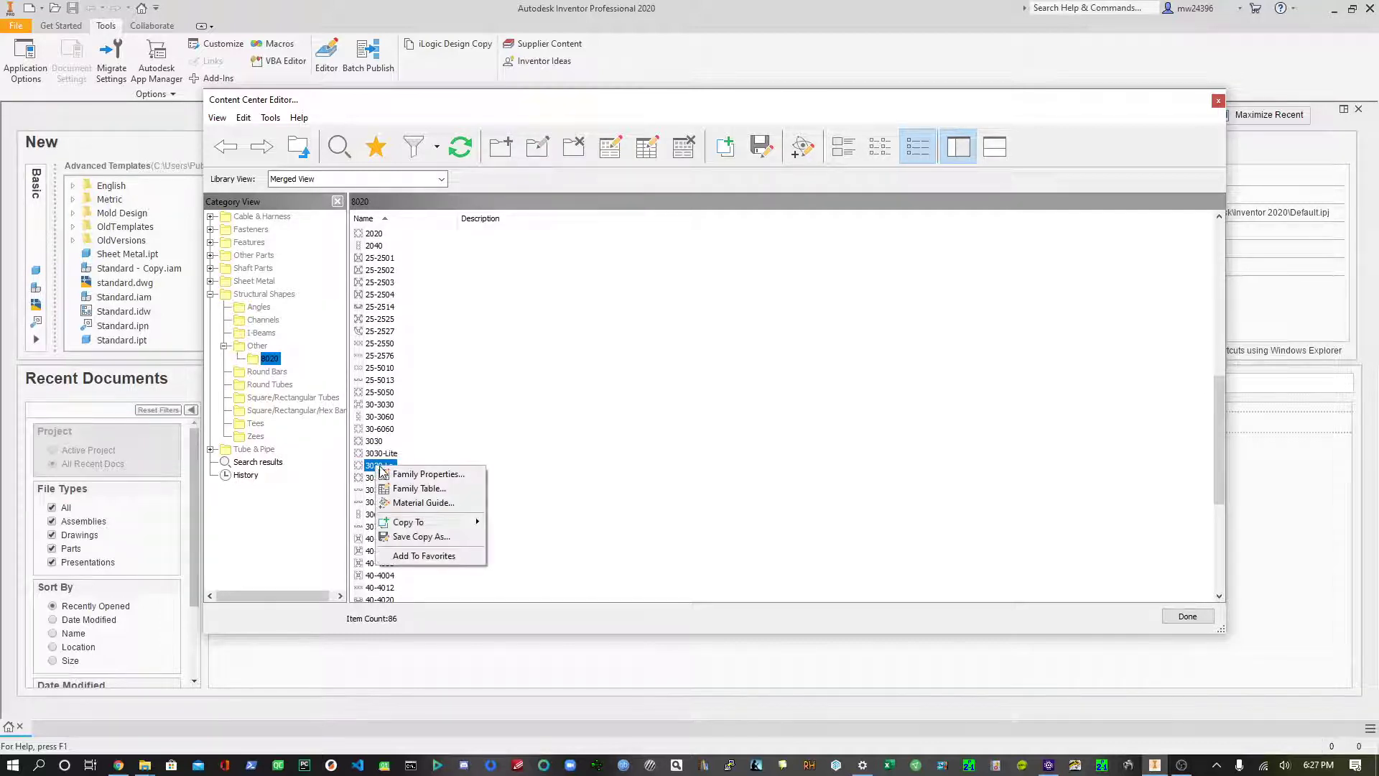
{"action": "left_click", "coordinate": [436, 489]}
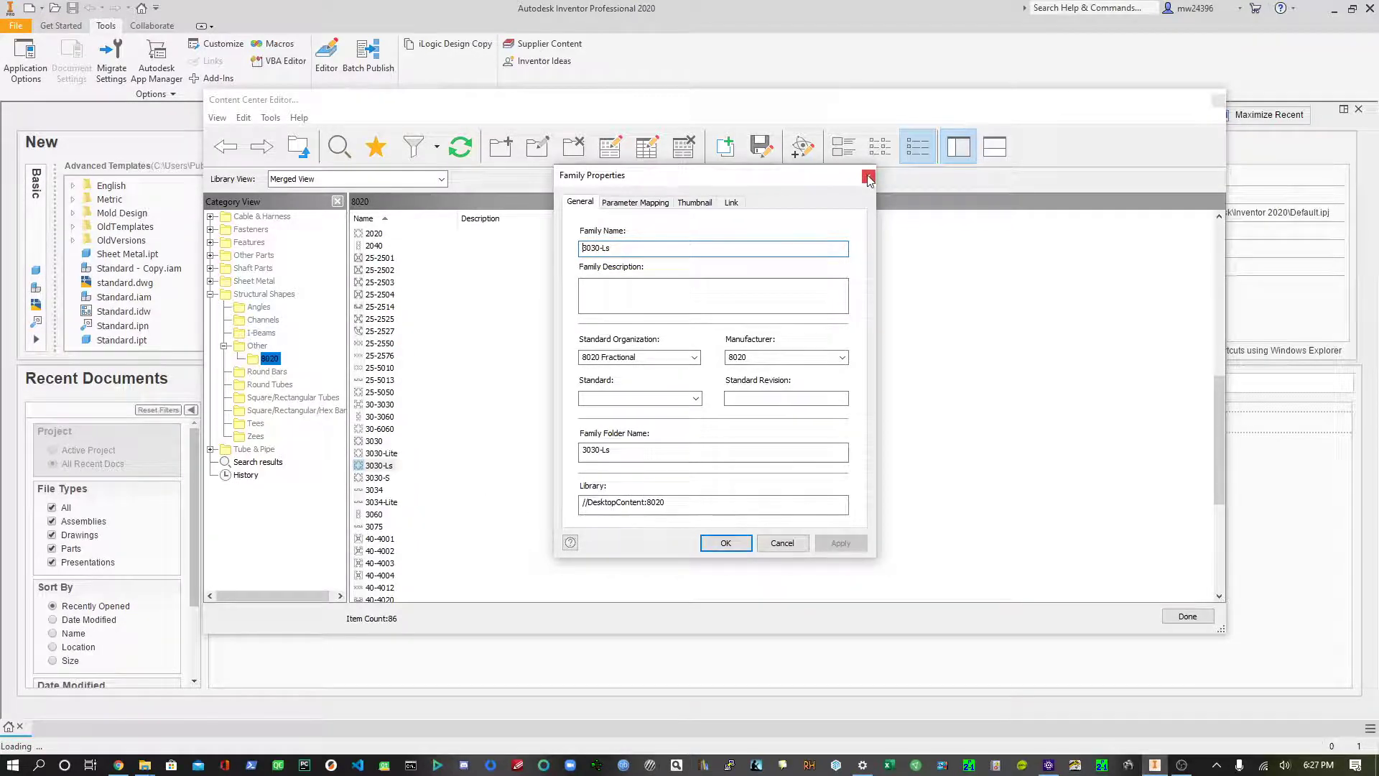
{"action": "left_click", "coordinate": [868, 178]}
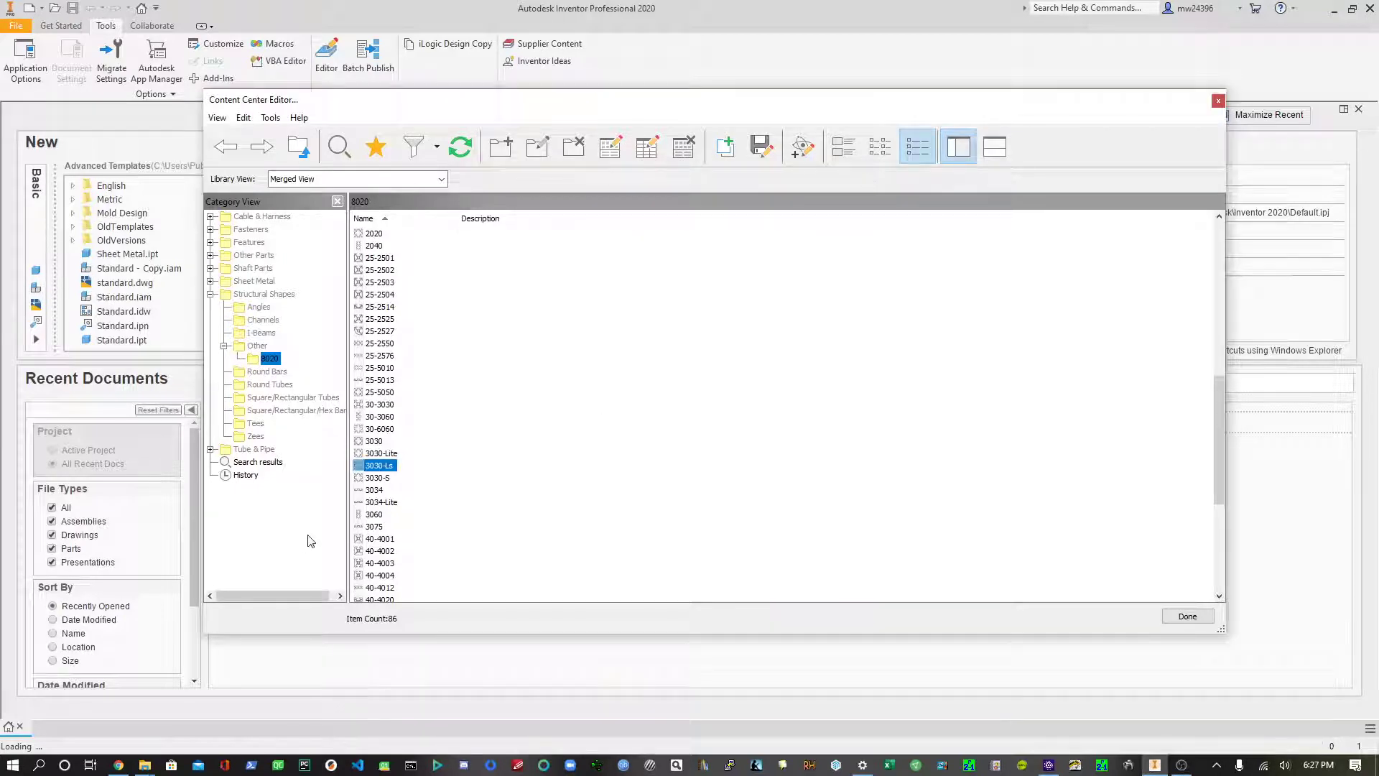
- Look through the 8020 family list and sort it by name in descending order
{"action": "scroll", "coordinate": [387, 536], "scroll_direction": "down", "scroll_amount": 7}
{"action": "scroll", "coordinate": [383, 535], "scroll_direction": "up", "scroll_amount": 3}
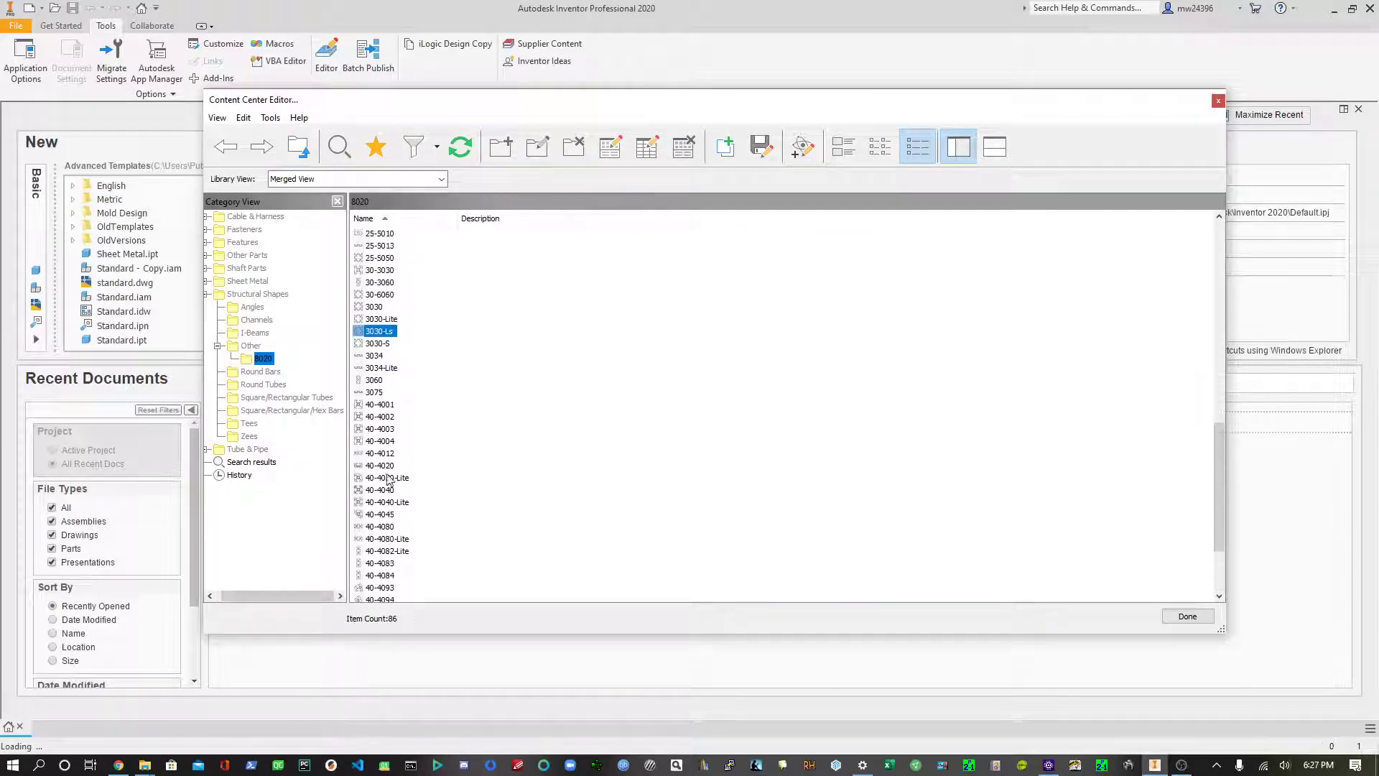
{"action": "scroll", "coordinate": [392, 422], "scroll_direction": "up", "scroll_amount": 12}
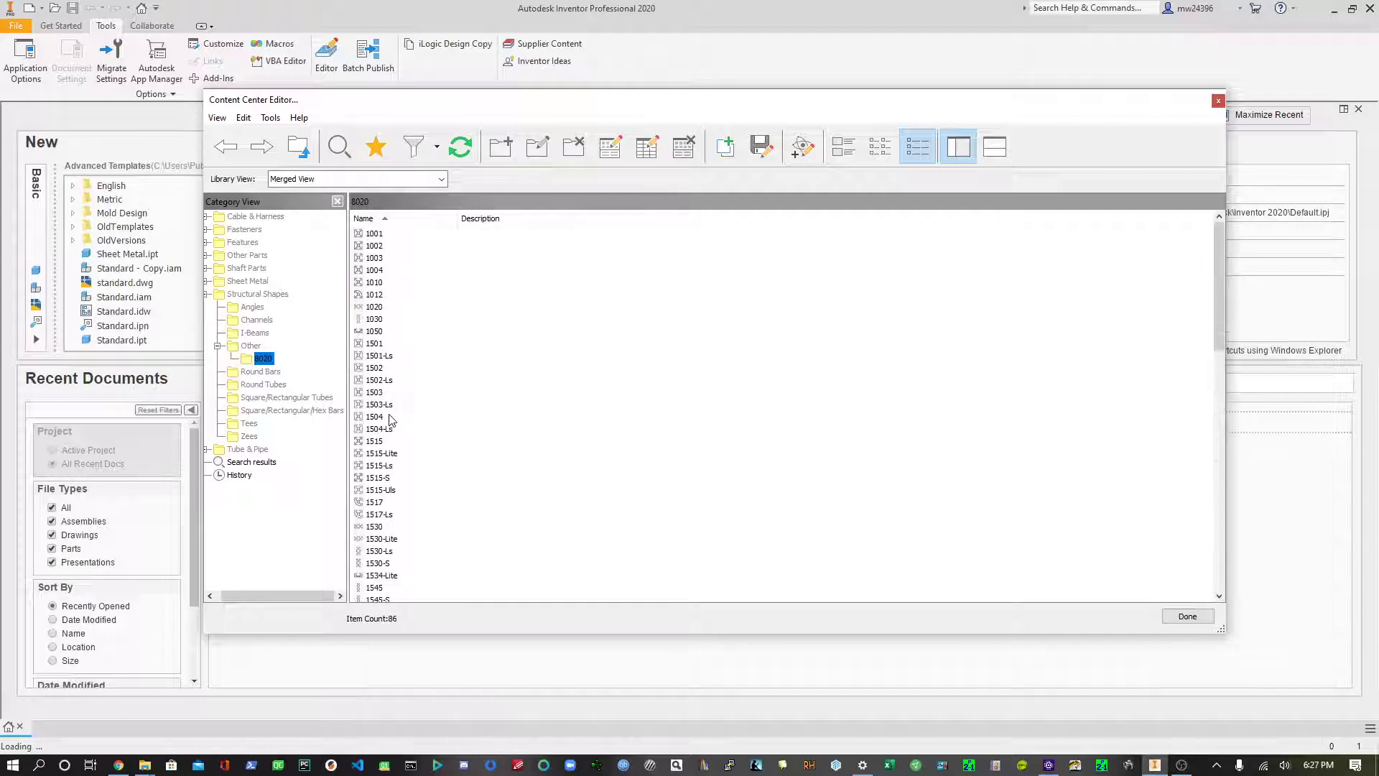
{"action": "left_click", "coordinate": [432, 222]}
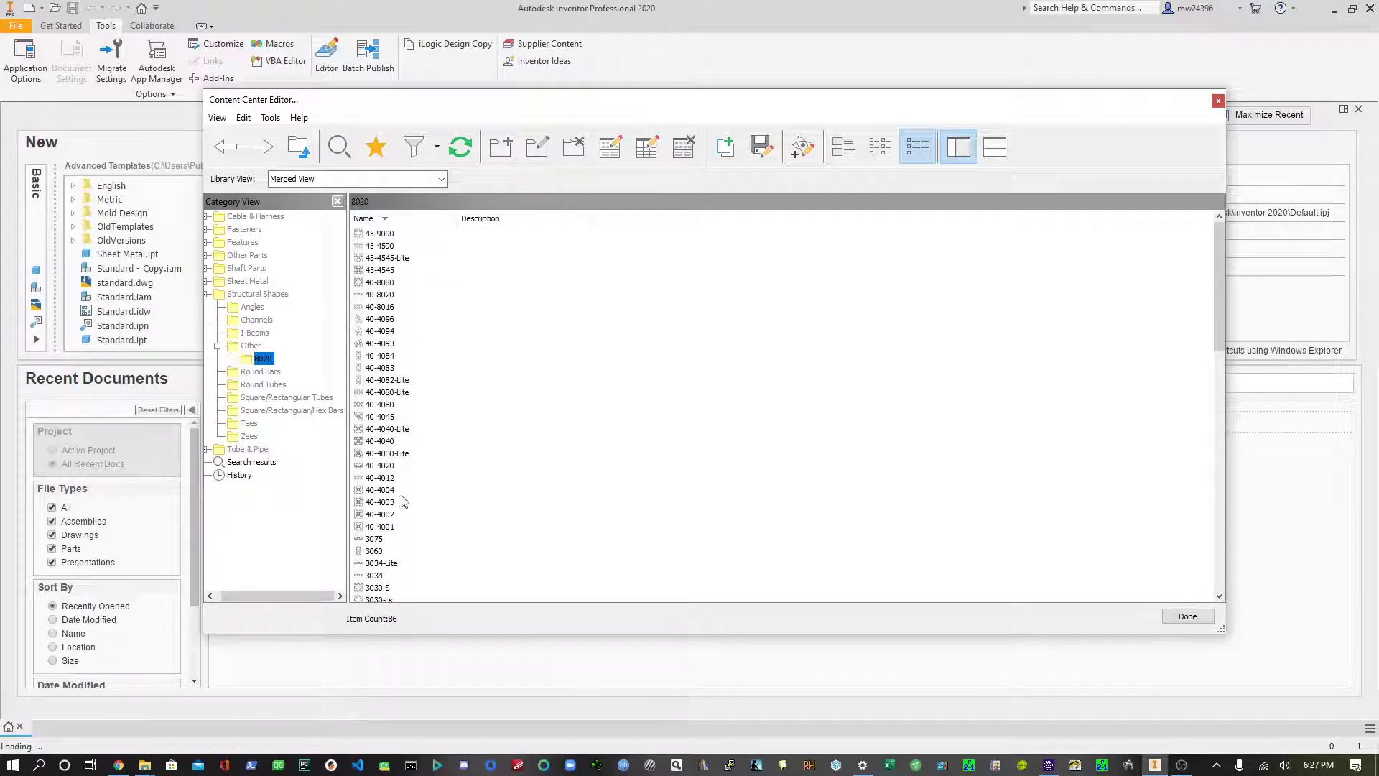
- Open the family properties of 40-4004 in the 8020 list and check the list of available standards
{"action": "scroll", "coordinate": [395, 424], "scroll_direction": "down", "scroll_amount": 2}
{"action": "left_click", "coordinate": [391, 420]}
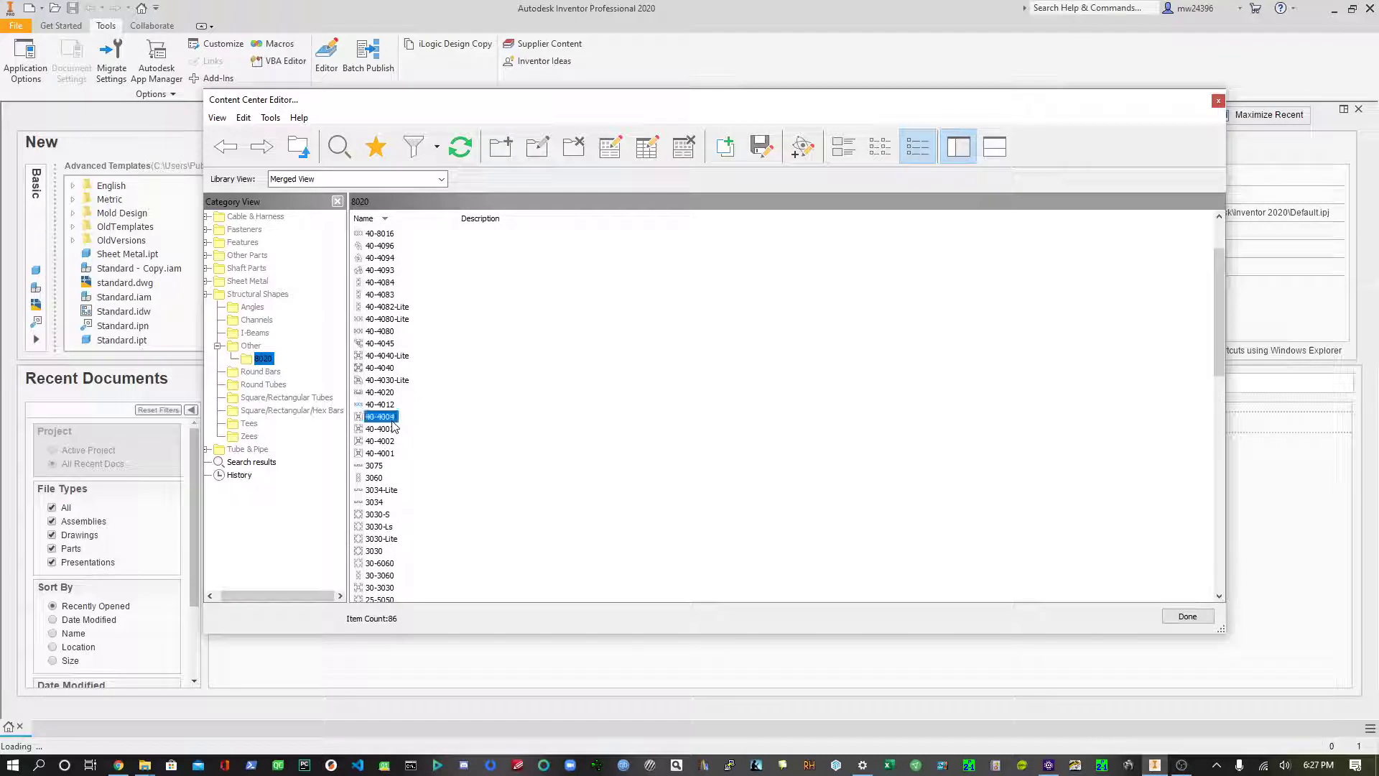
{"action": "right_click", "coordinate": [393, 426]}
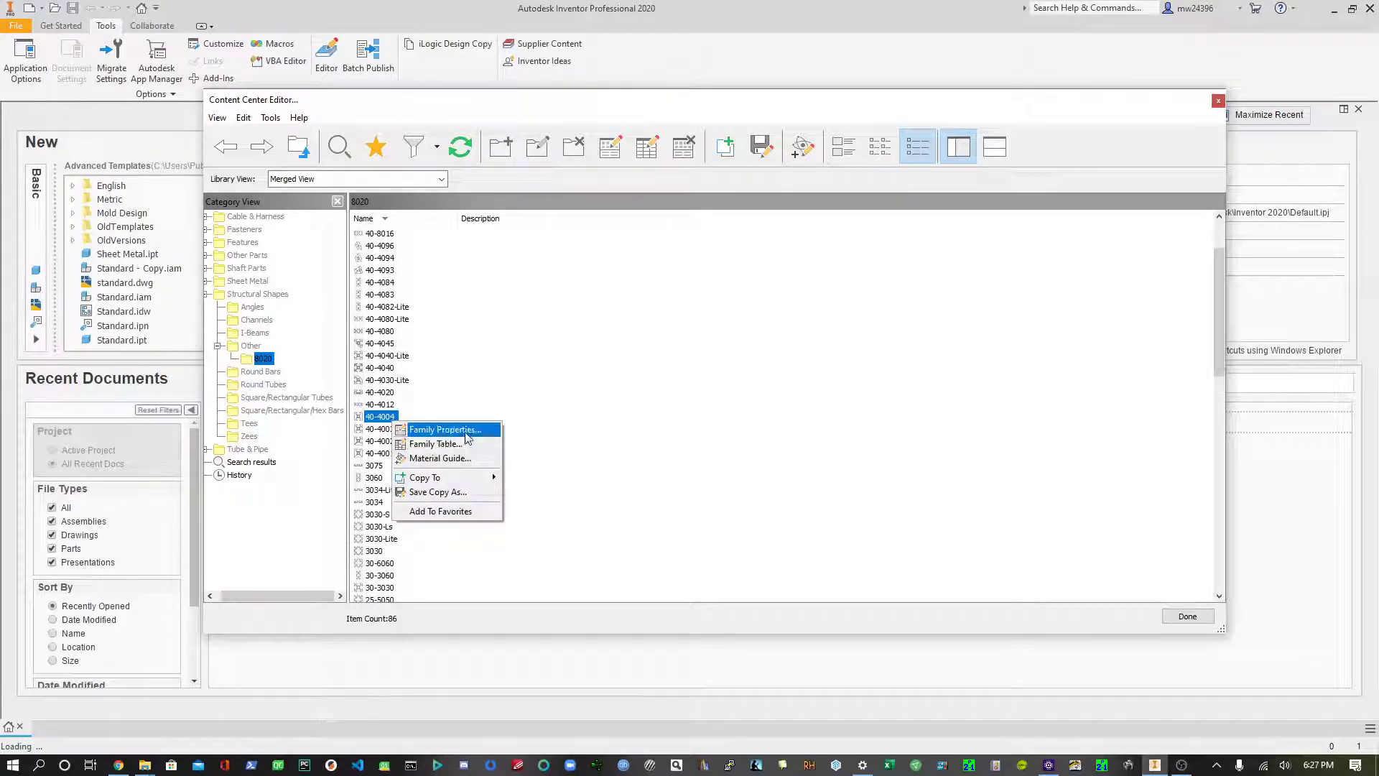
{"action": "left_click", "coordinate": [372, 527]}
{"action": "right_click", "coordinate": [372, 528]}
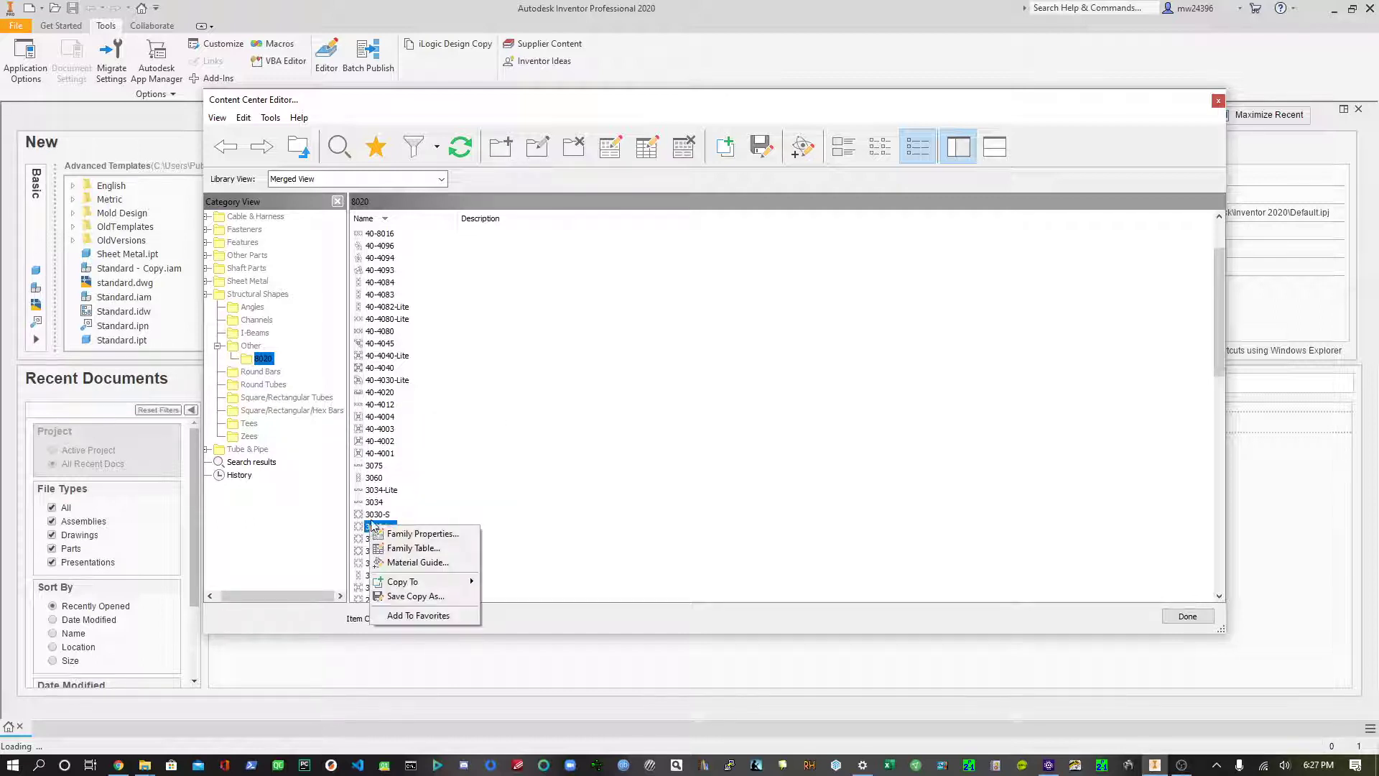
{"action": "left_click", "coordinate": [389, 429]}
{"action": "right_click", "coordinate": [388, 418]}
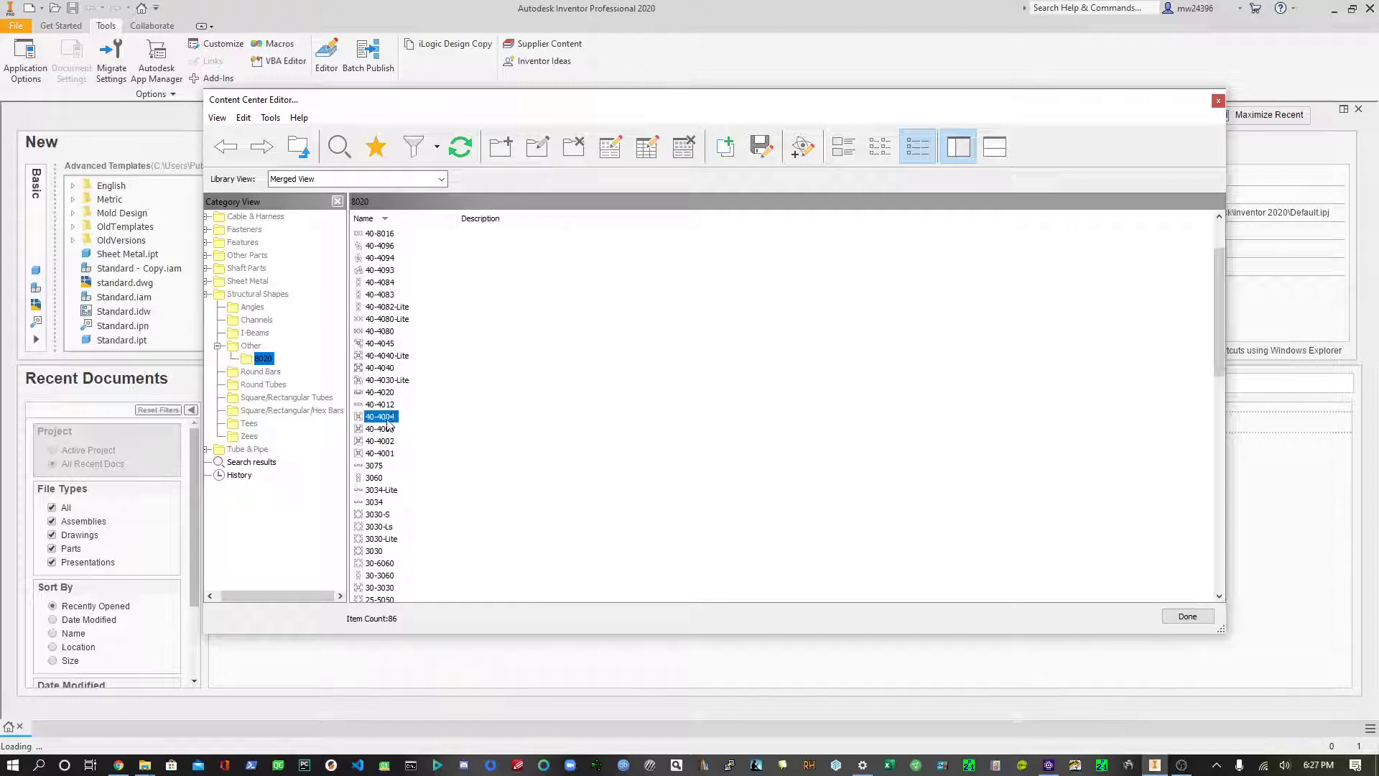
{"action": "mouse_move", "coordinate": [468, 473]}
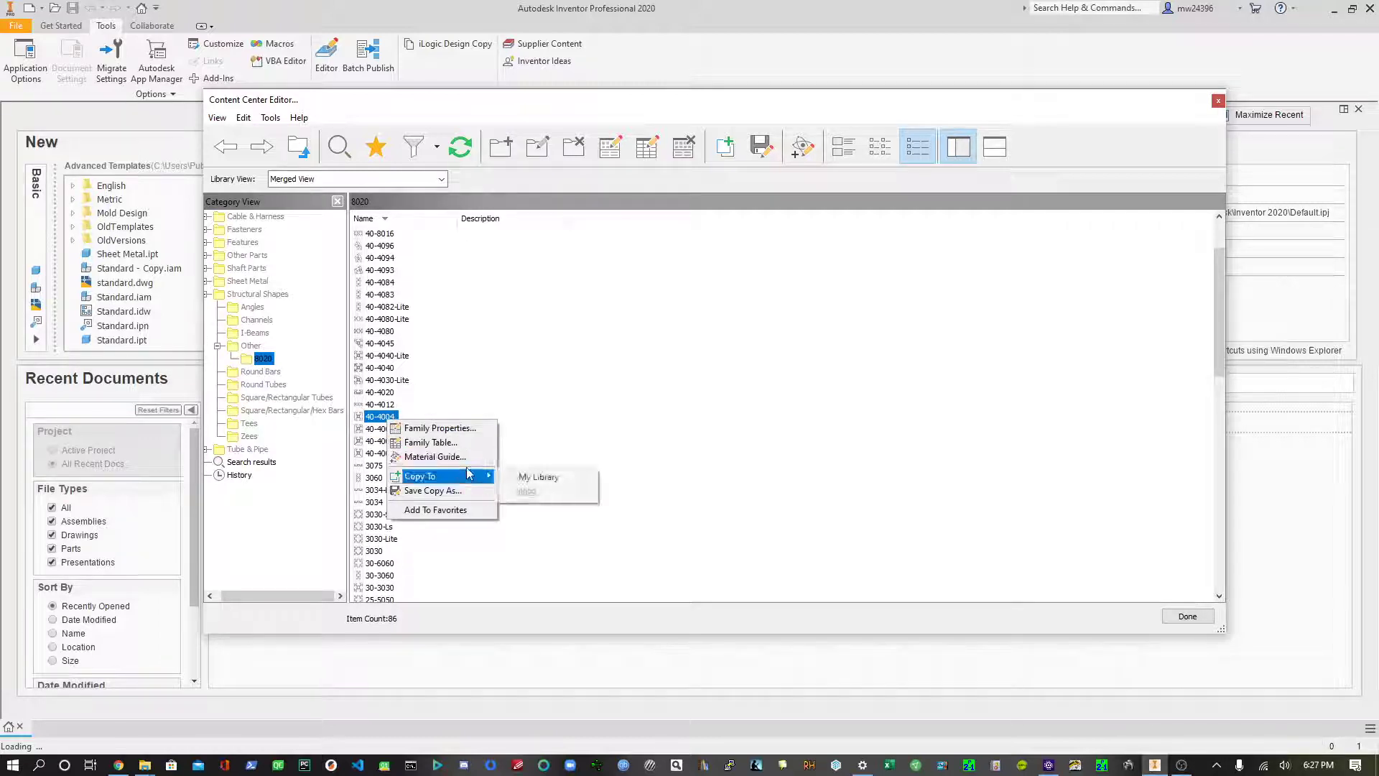
{"action": "left_click", "coordinate": [474, 428]}
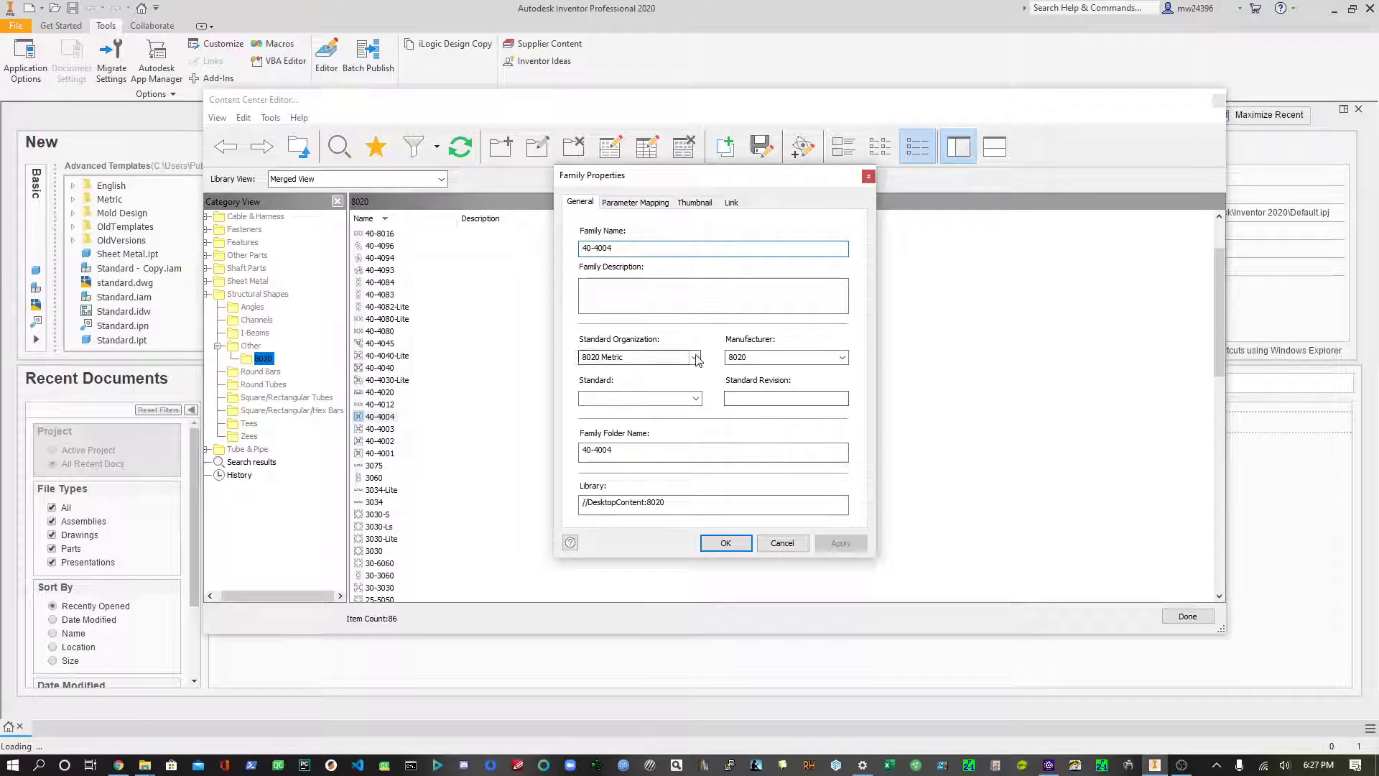
{"action": "left_click", "coordinate": [695, 397]}
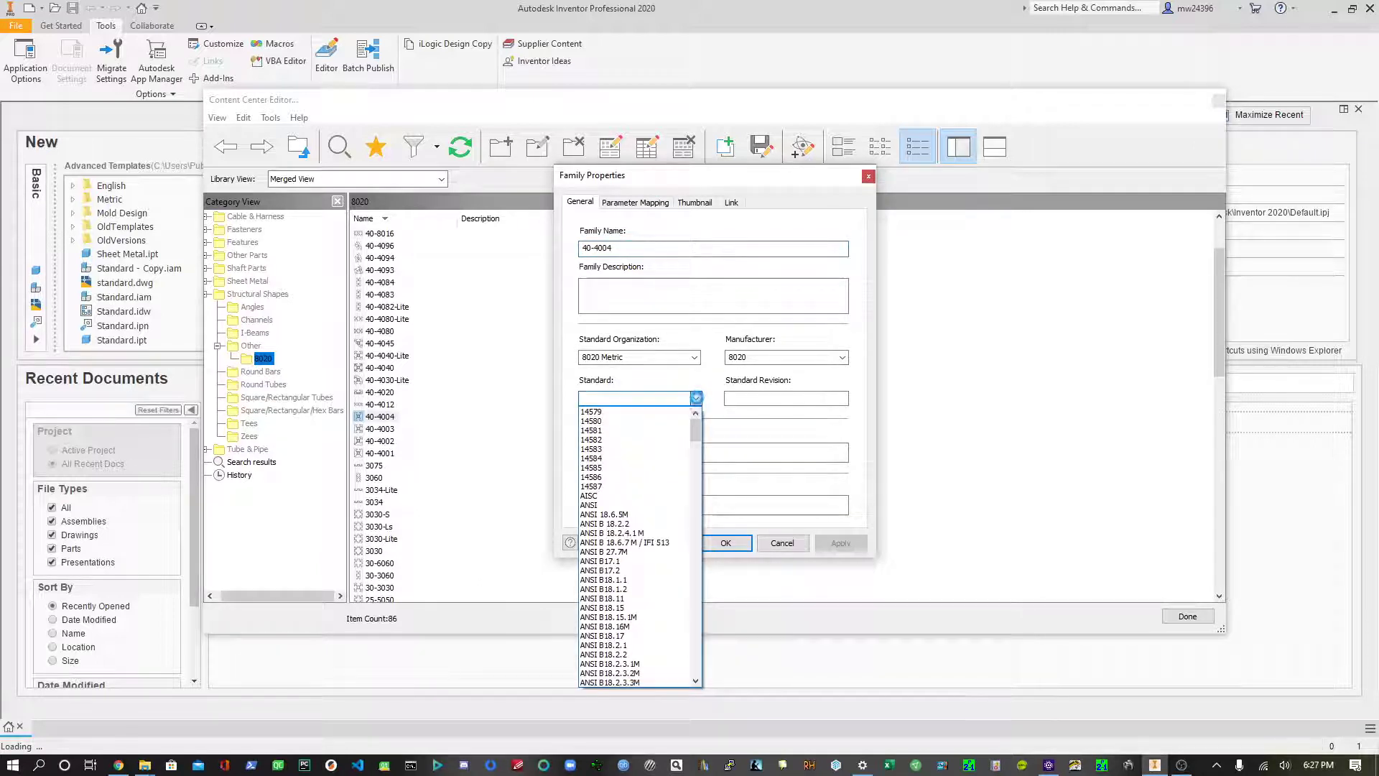
{"action": "left_click_drag", "start_coordinate": [696, 431], "coordinate": [719, 356]}
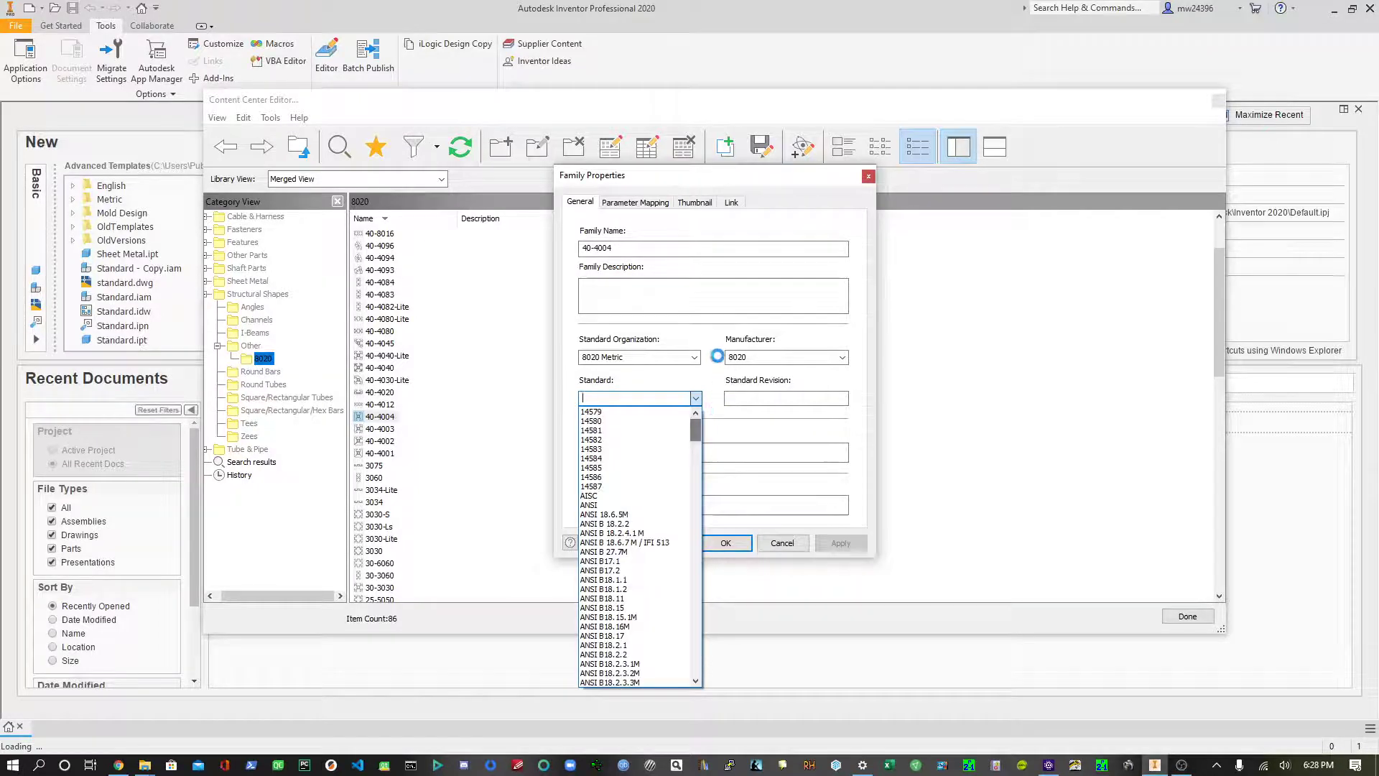
{"action": "left_click", "coordinate": [717, 352]}
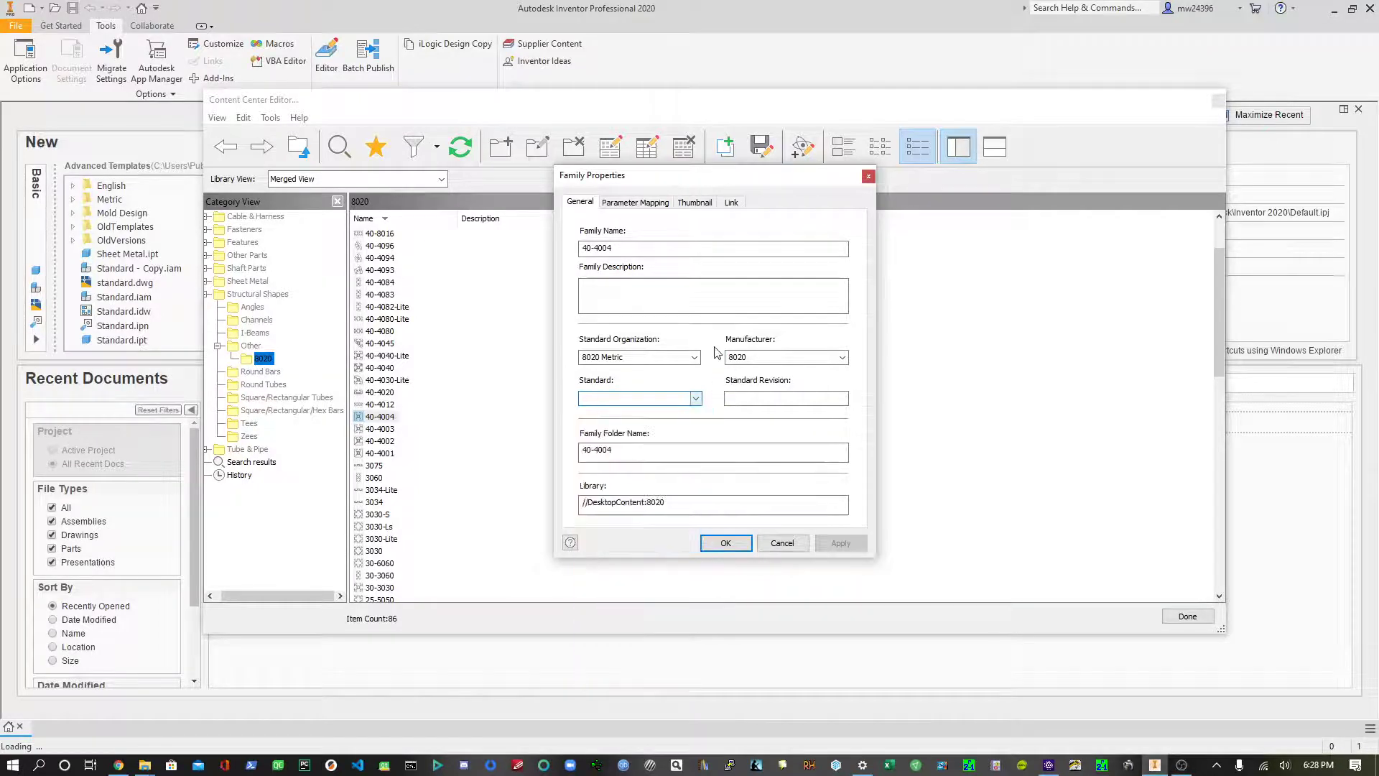
- Review the category and template parameter mappings, link and thumbnail of 40-4004, and close its properties without changes
{"action": "left_click", "coordinate": [635, 202]}
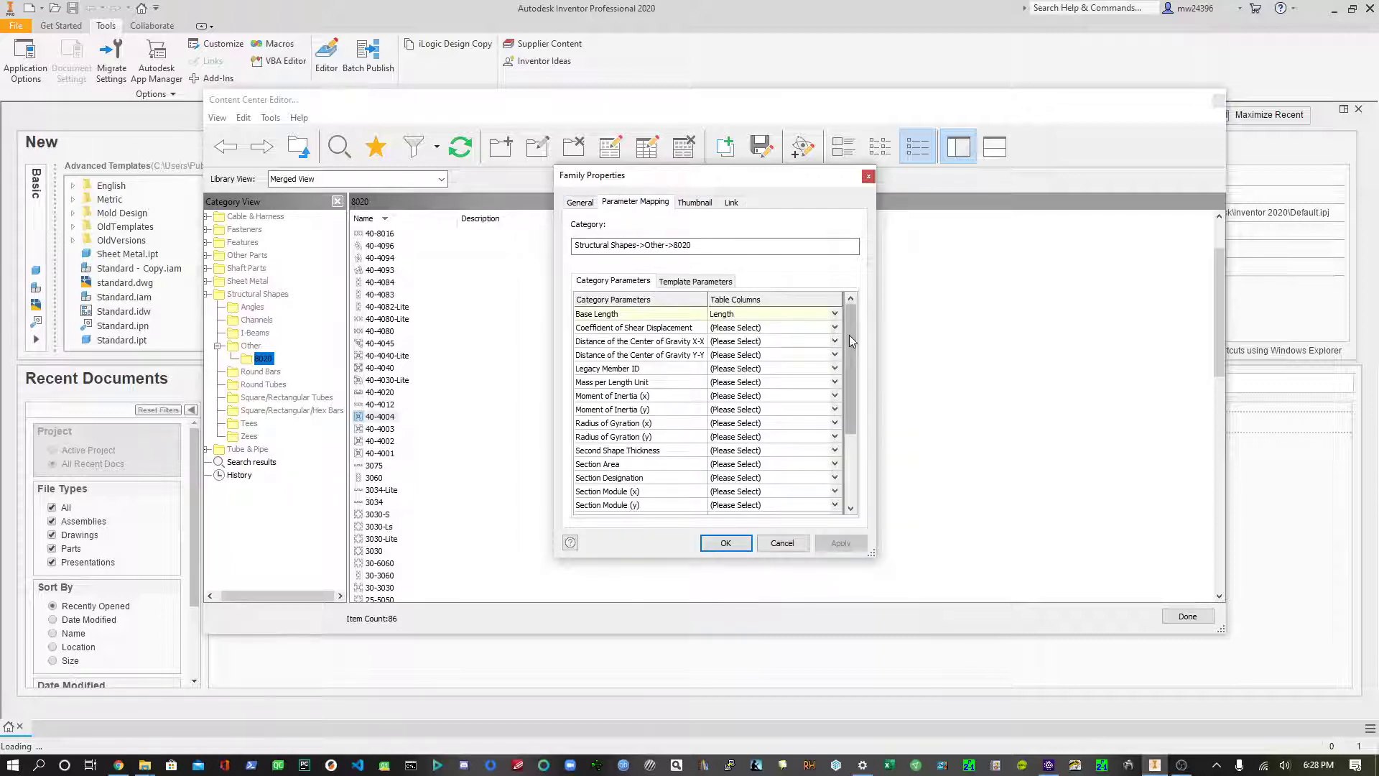
{"action": "mouse_move", "coordinate": [851, 337]}
{"action": "left_mouse_down"}
{"action": "mouse_move", "coordinate": [847, 438]}
{"action": "mouse_move", "coordinate": [849, 319]}
{"action": "left_mouse_up"}
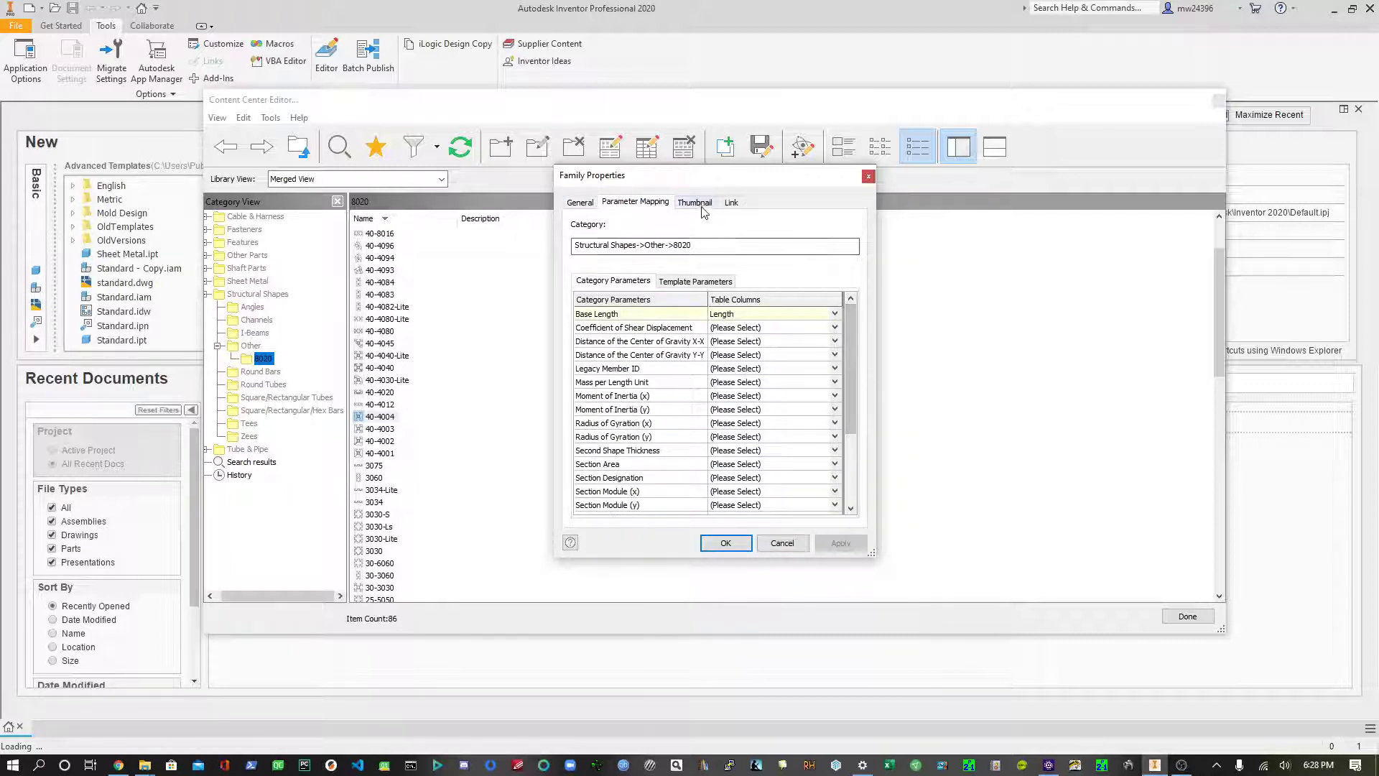
{"action": "left_click", "coordinate": [695, 281]}
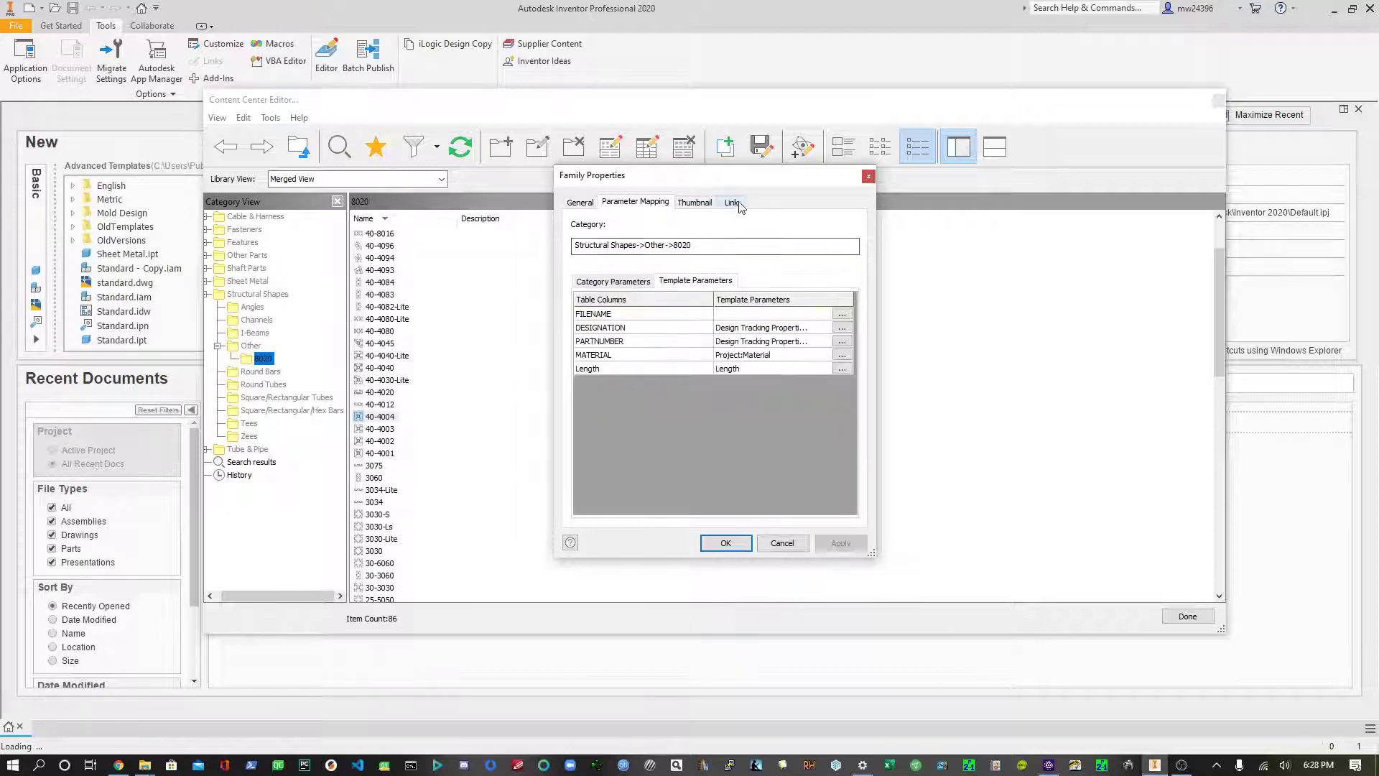
{"action": "left_click", "coordinate": [732, 204]}
{"action": "left_click", "coordinate": [691, 204]}
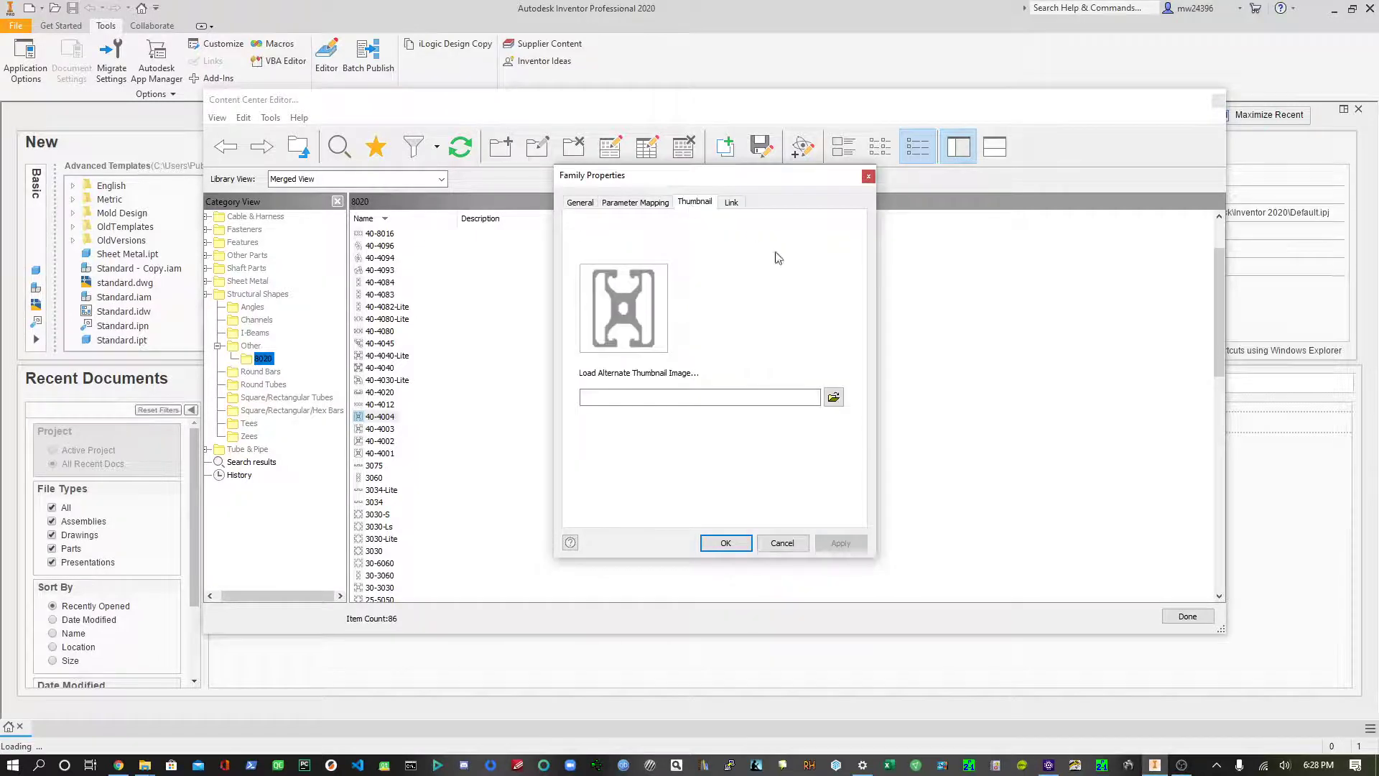
{"action": "left_click", "coordinate": [795, 544]}
{"action": "left_click", "coordinate": [793, 544]}
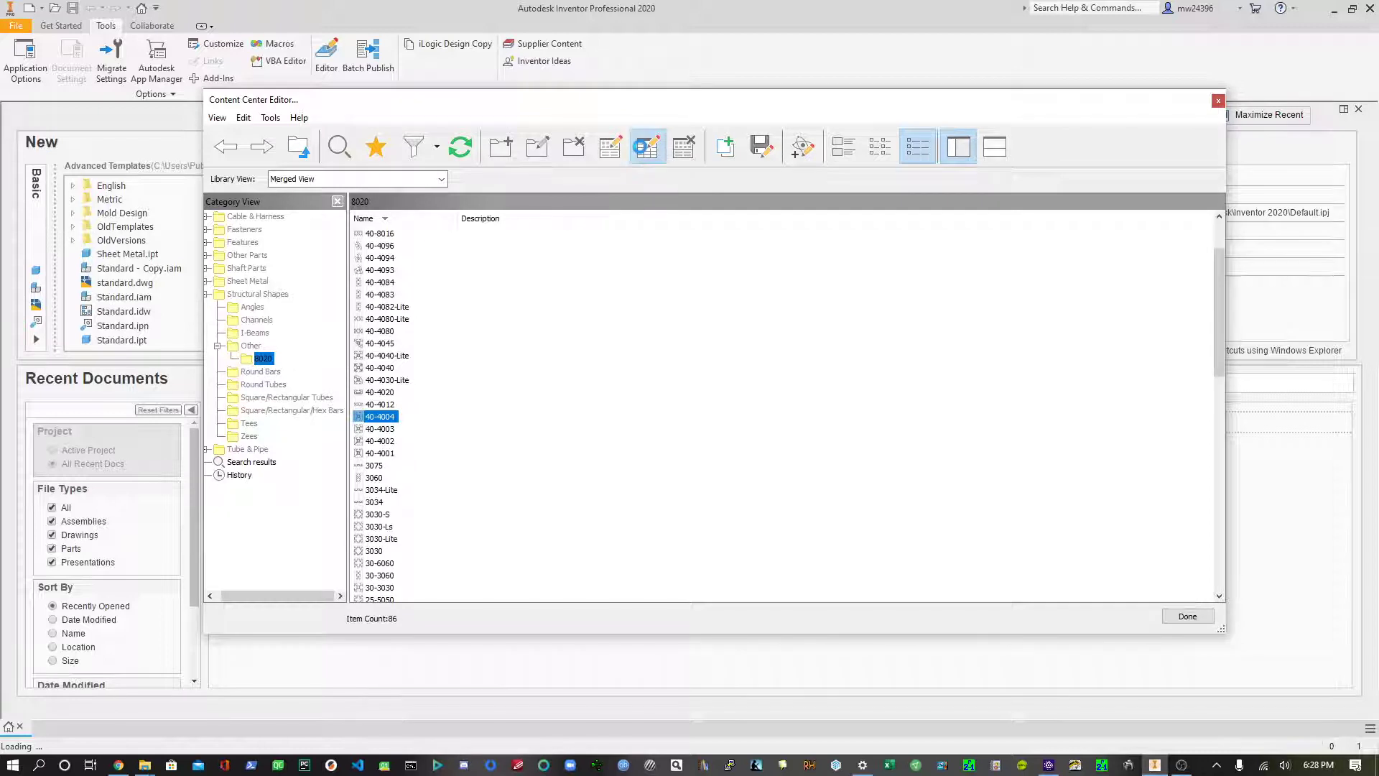
- In the family table of 40-4004, set the Base Length column's units to mm
{"action": "left_click", "coordinate": [646, 146]}
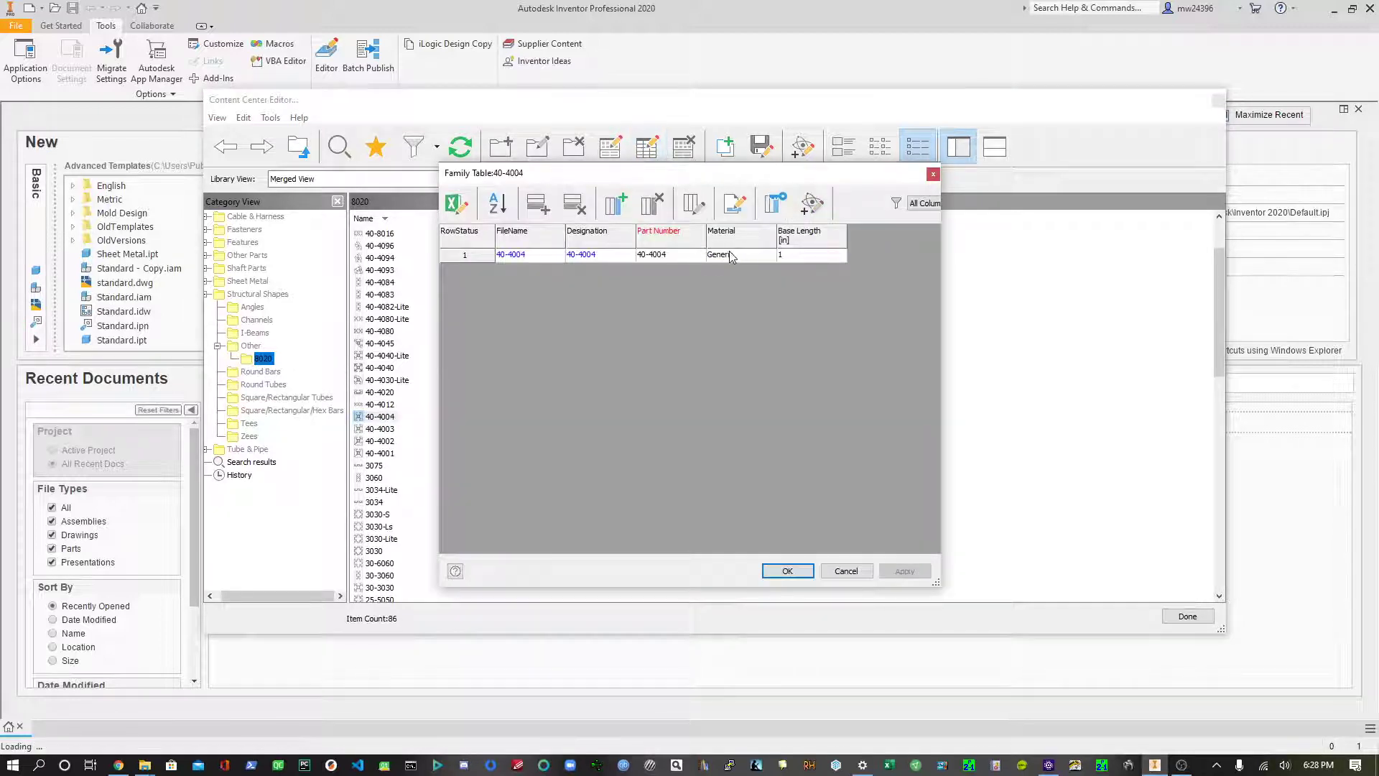
{"action": "left_click", "coordinate": [798, 255]}
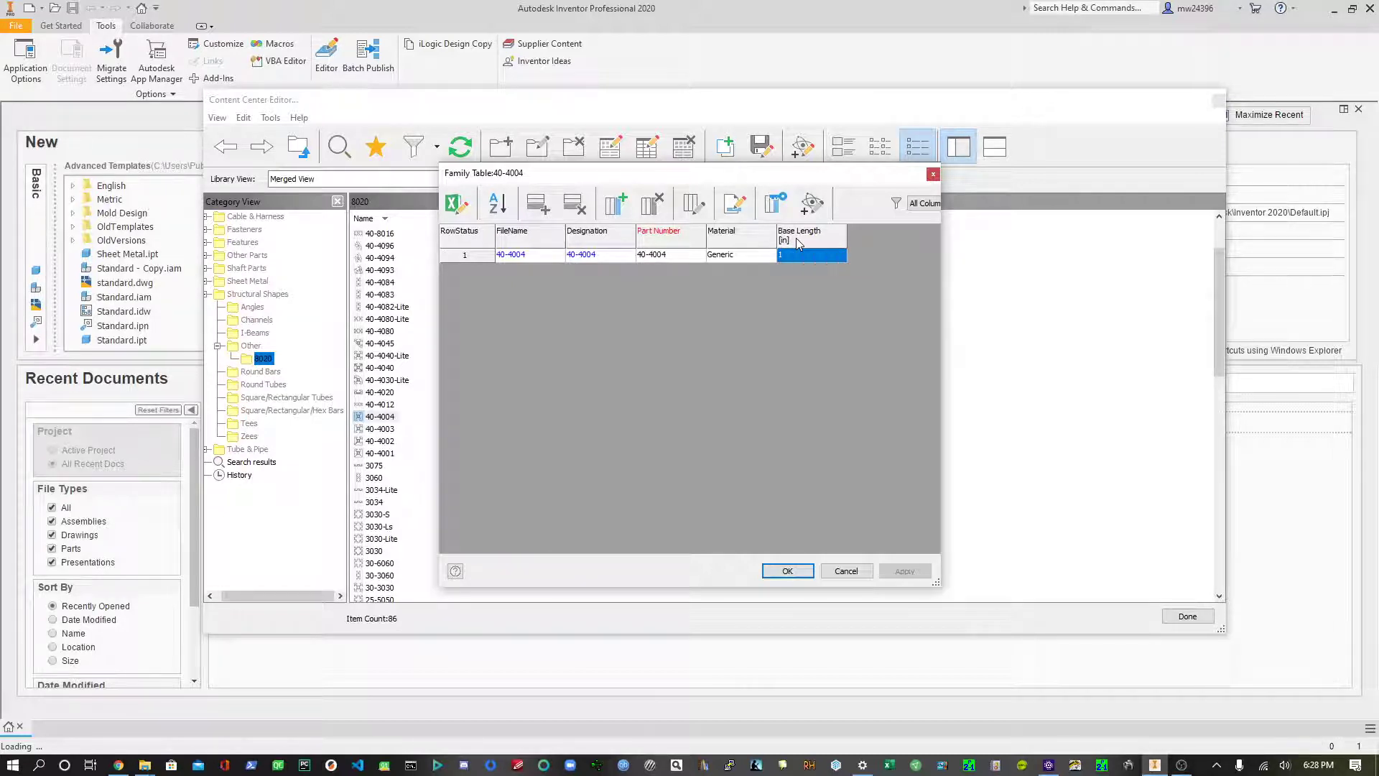
{"action": "double_click", "coordinate": [799, 243]}
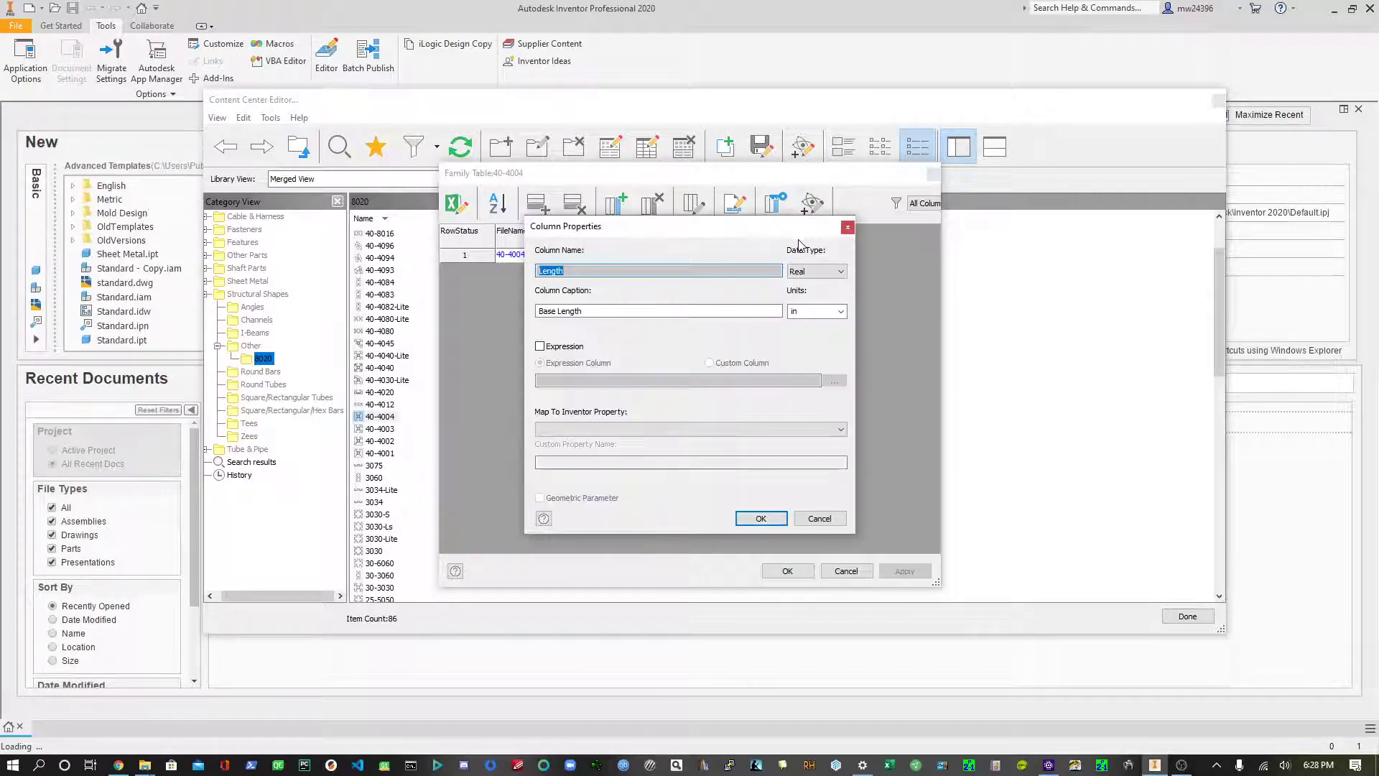
{"action": "left_click", "coordinate": [841, 312]}
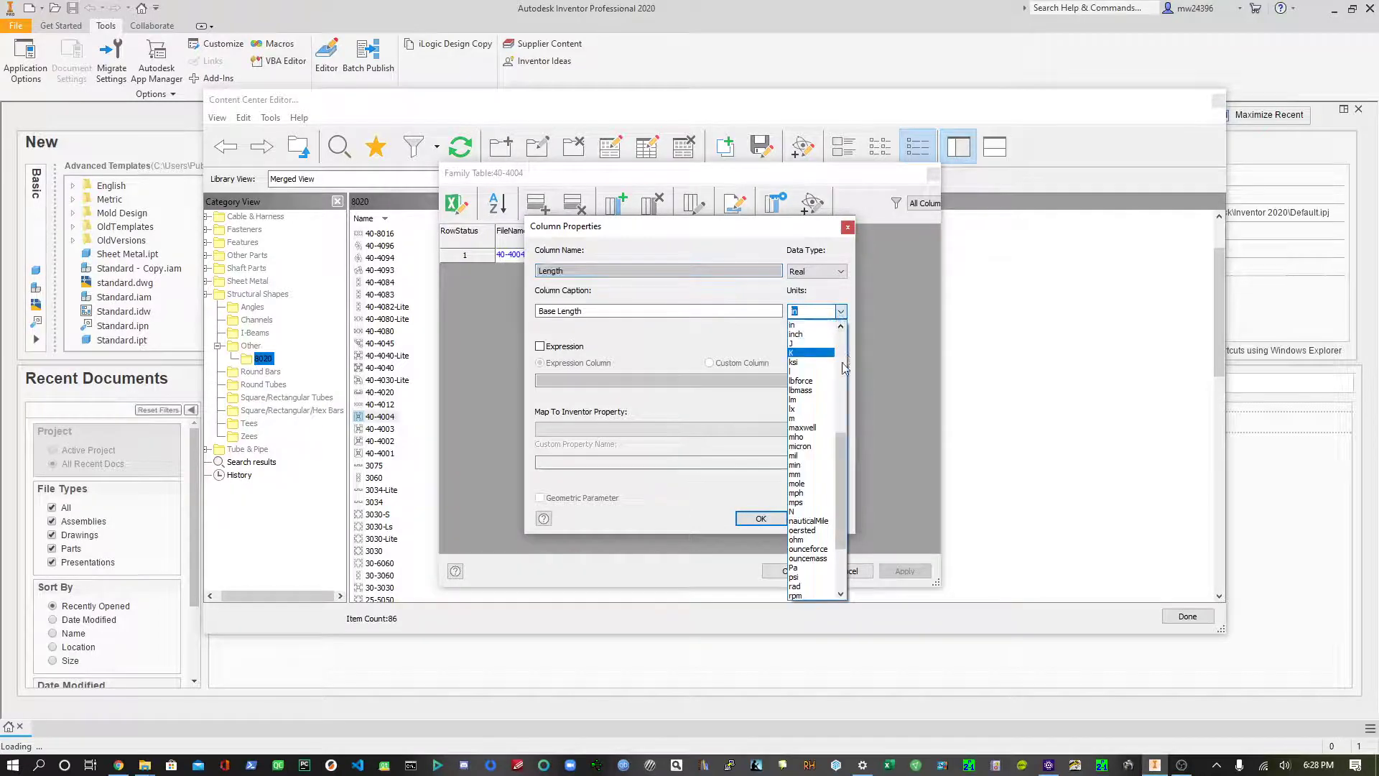
{"action": "left_click", "coordinate": [842, 348]}
{"action": "left_click_drag", "start_coordinate": [839, 354], "coordinate": [843, 433]}
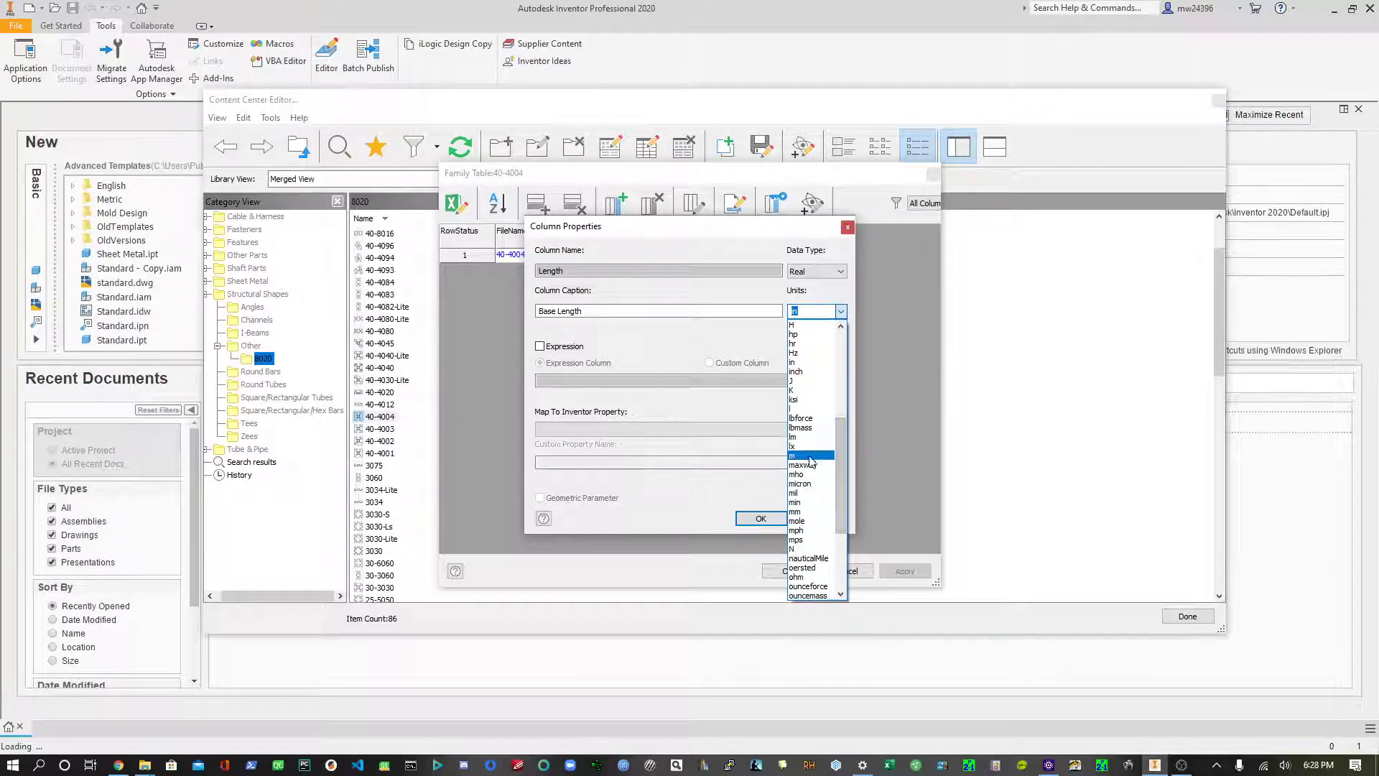
{"action": "left_click", "coordinate": [814, 511]}
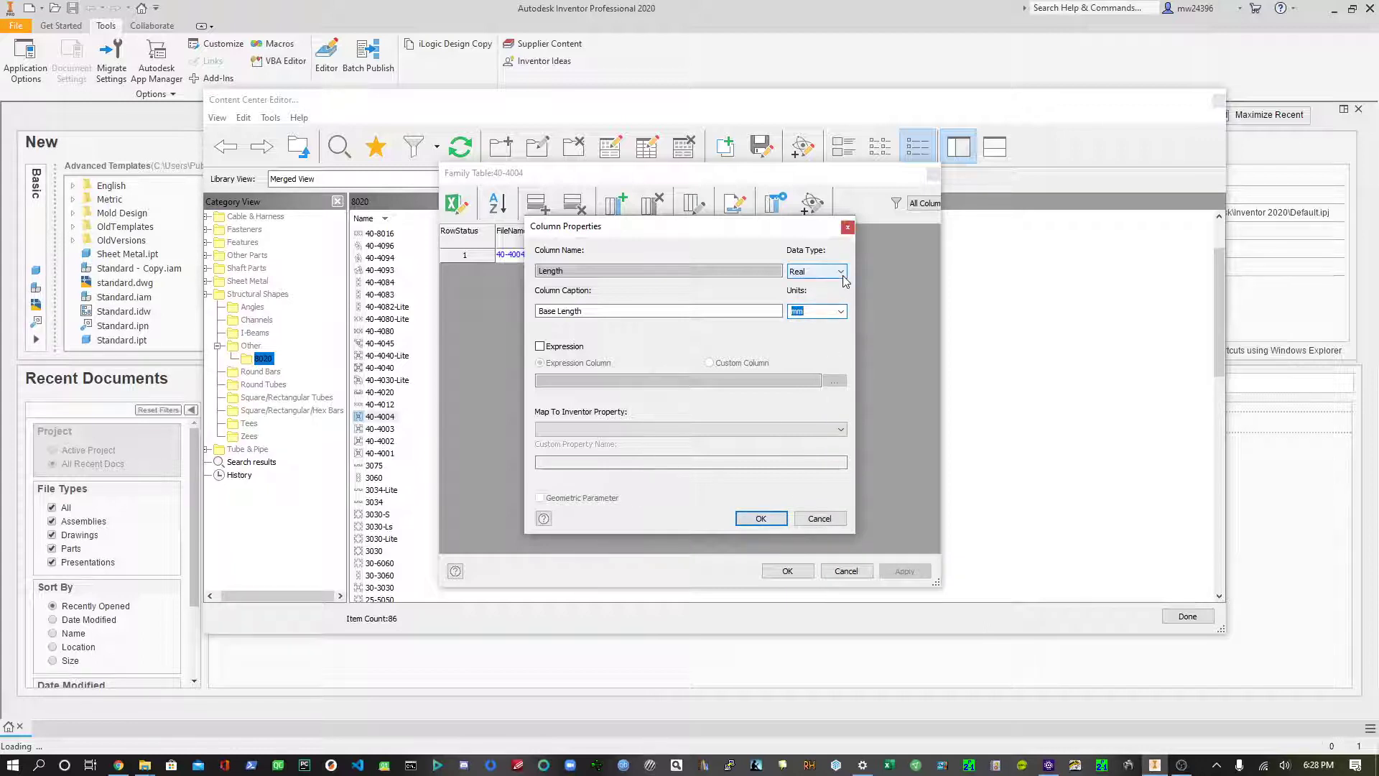
{"action": "left_click", "coordinate": [760, 518]}
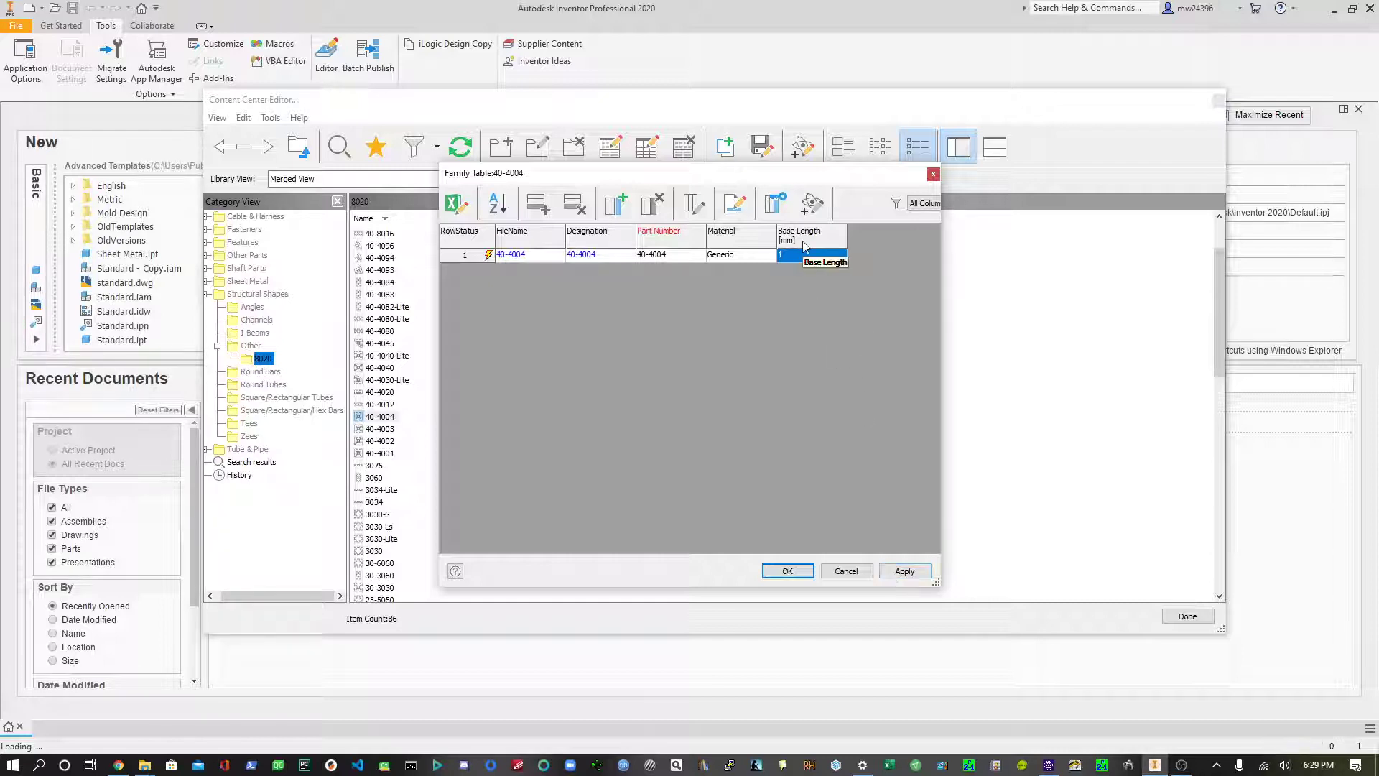
- Publish the edited 40-4004 family table to the library and close the table
{"action": "left_click", "coordinate": [904, 574]}
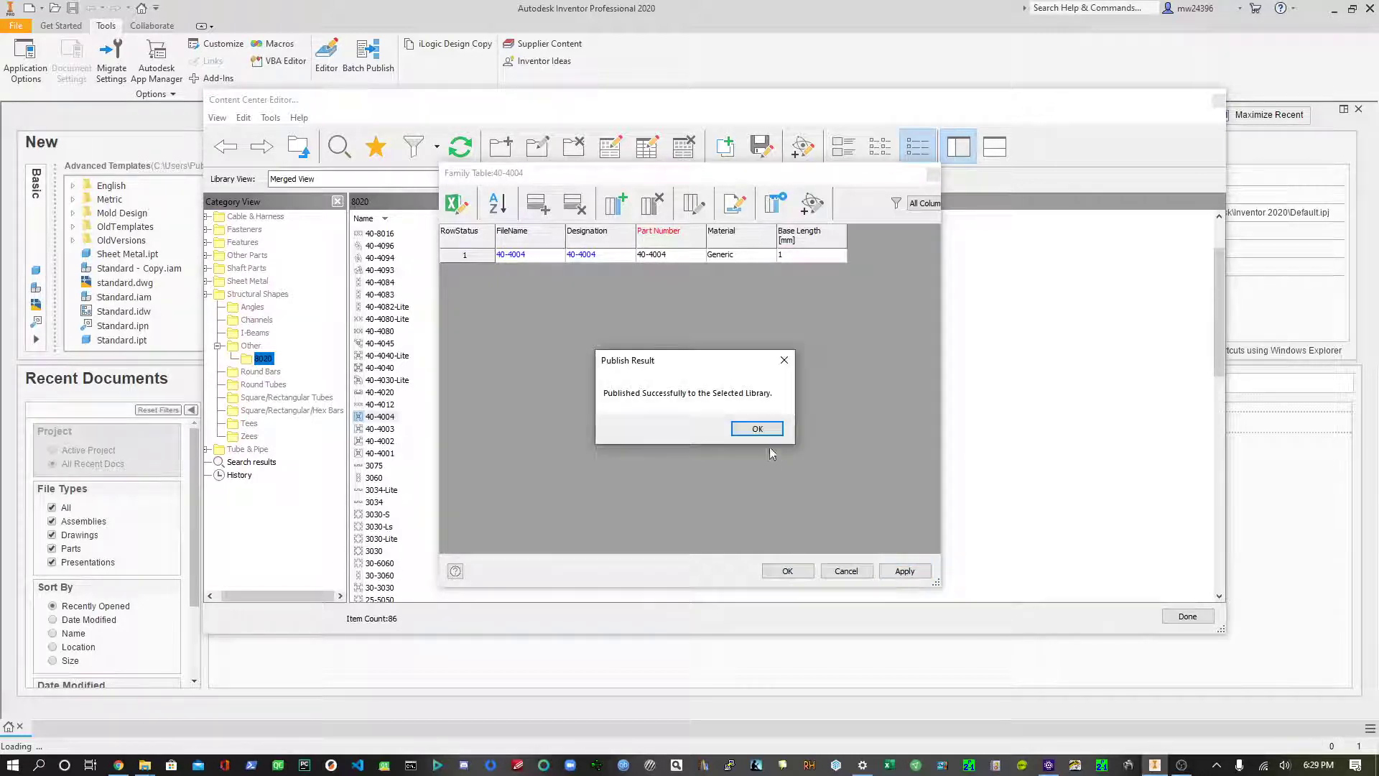
{"action": "left_click", "coordinate": [758, 430]}
{"action": "left_click", "coordinate": [791, 572]}
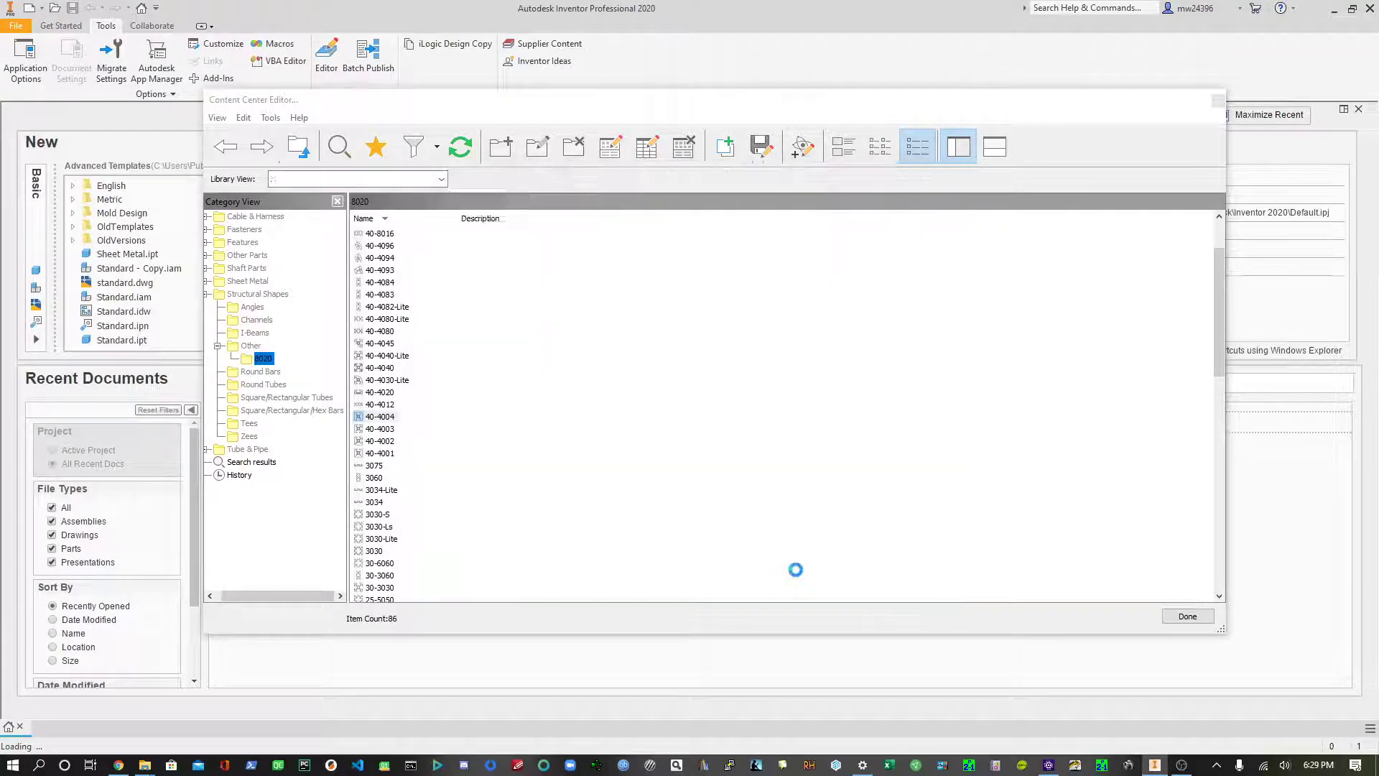
- Locate the 30-3030 family in the 8020 list and select it
{"action": "scroll", "coordinate": [381, 490], "scroll_direction": "down", "scroll_amount": 15}
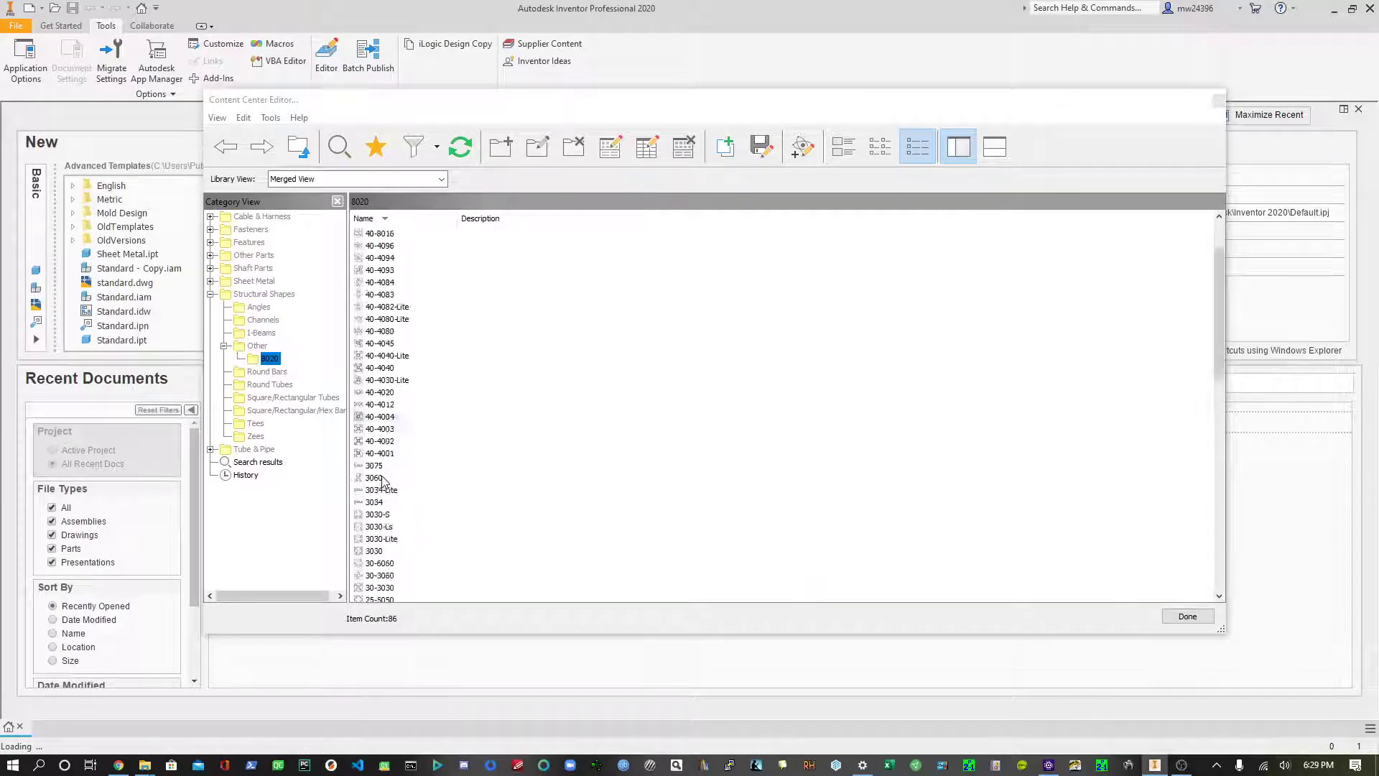
{"action": "scroll", "coordinate": [381, 482], "scroll_direction": "up", "scroll_amount": 8}
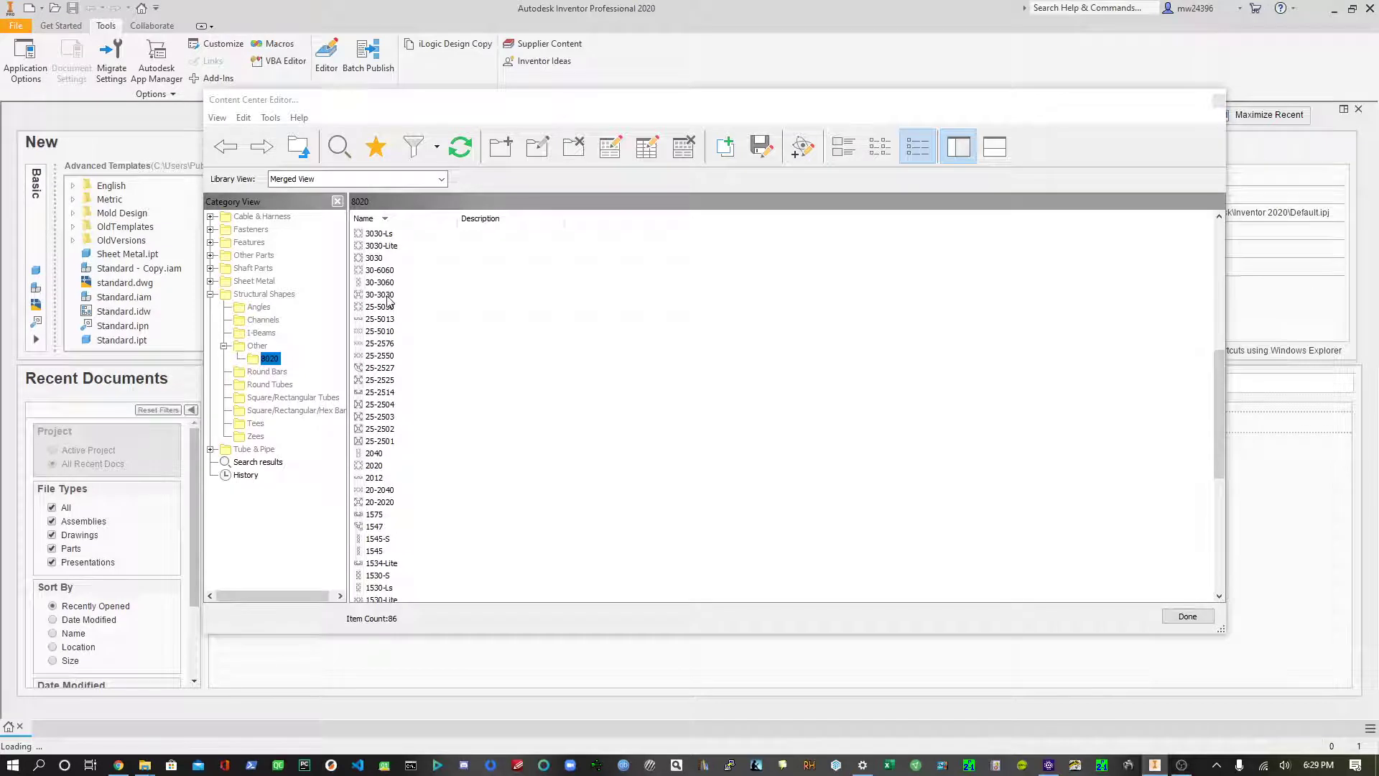
{"action": "left_click", "coordinate": [380, 295]}
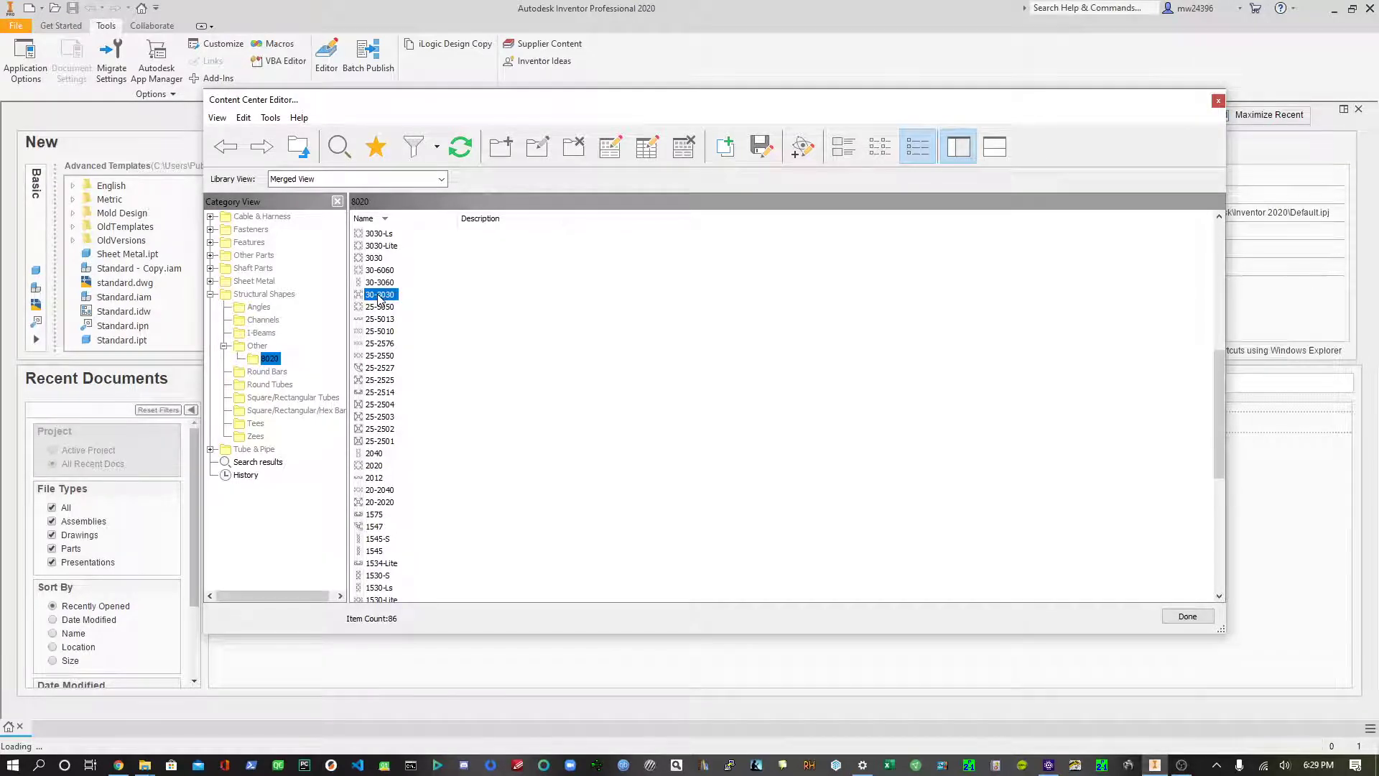
{"action": "right_click", "coordinate": [373, 300]}
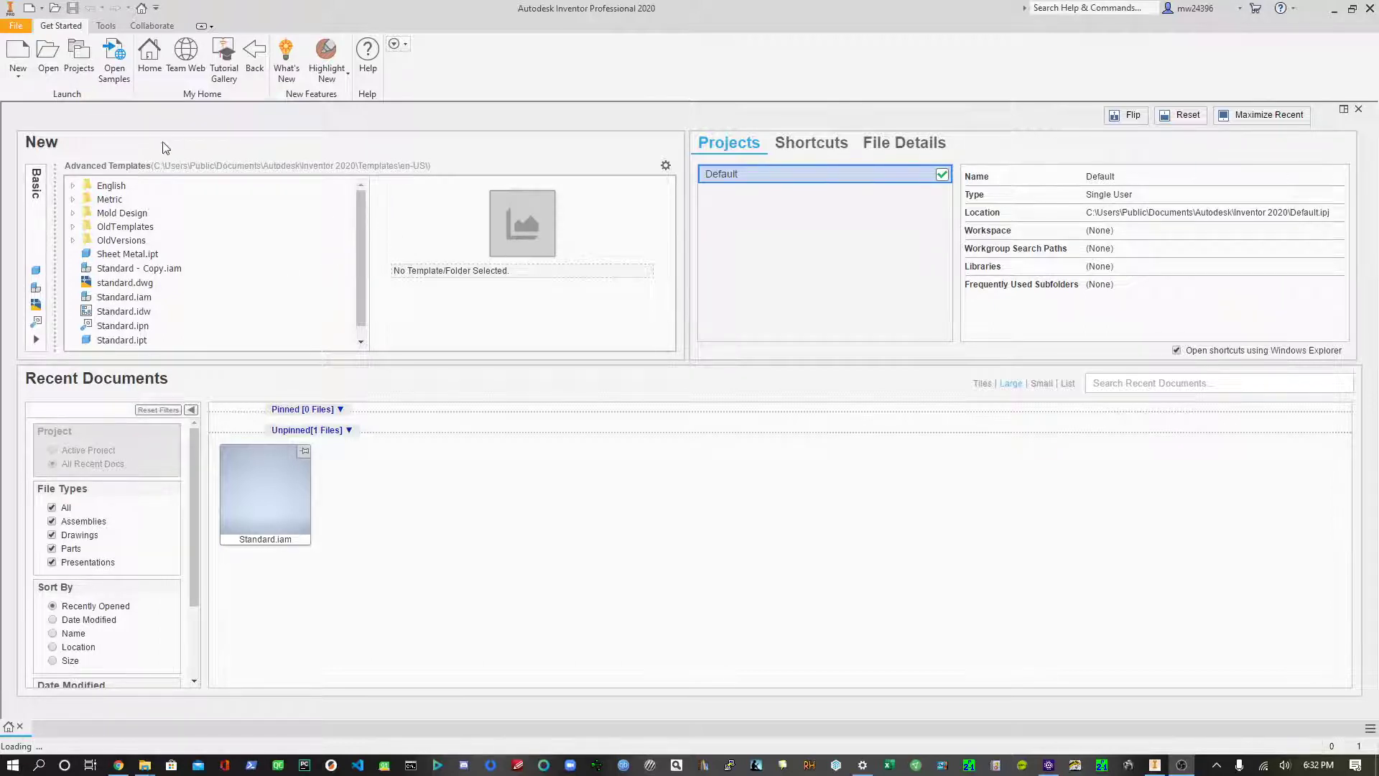
- Switch the new-file area to the basic templates and create a new assembly
{"action": "left_click", "coordinate": [17, 73]}
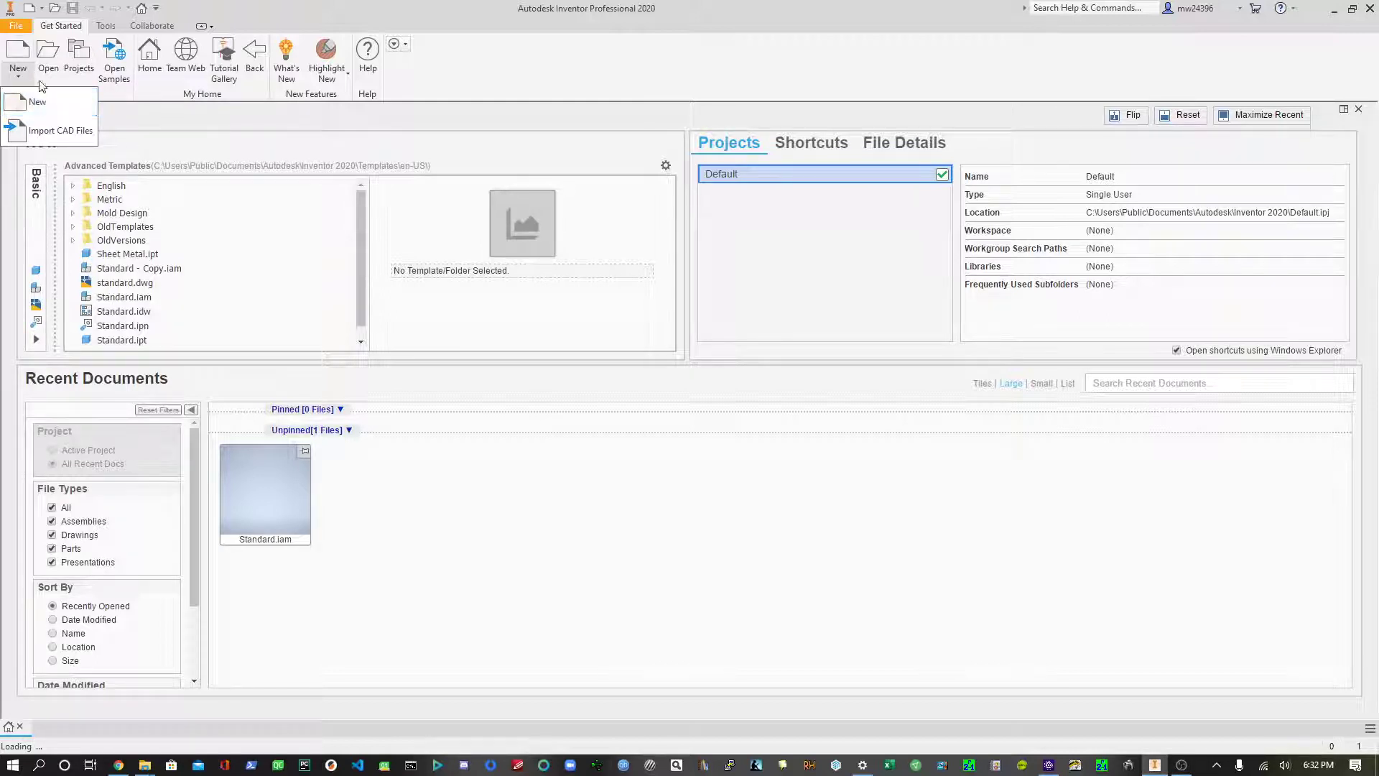
{"action": "left_click", "coordinate": [226, 17]}
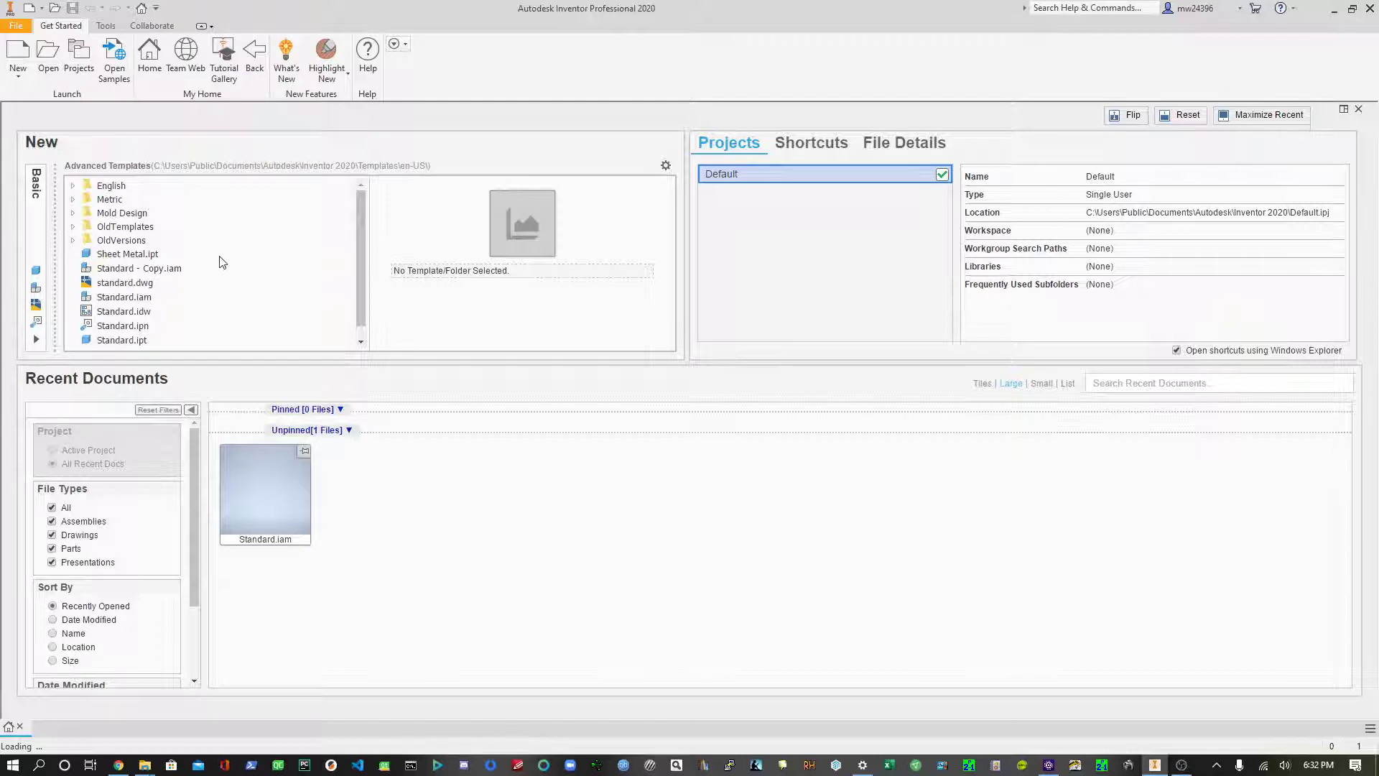
{"action": "left_click", "coordinate": [37, 195]}
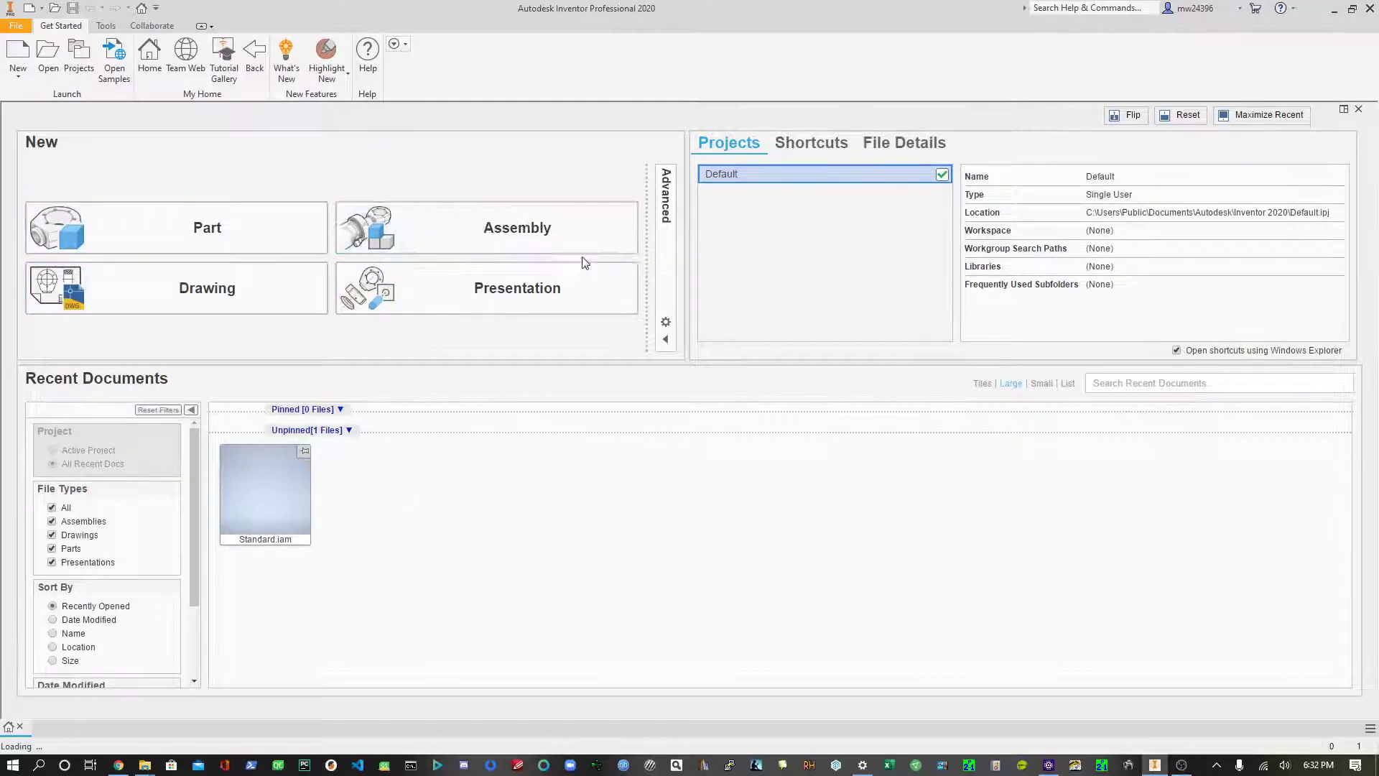
{"action": "left_click", "coordinate": [587, 231]}
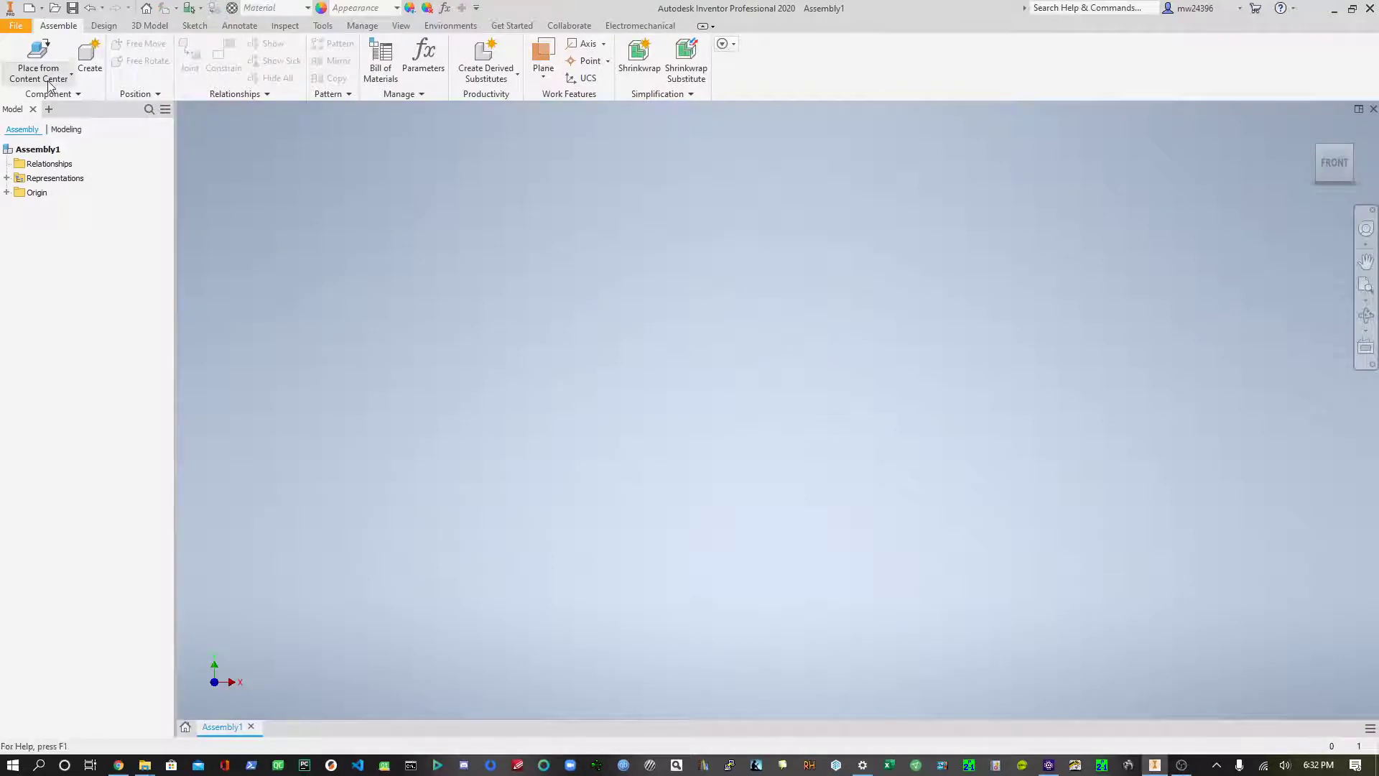
- Create an in-place component named Part1 in the assembly from the Standard.ipt template
{"action": "left_click", "coordinate": [90, 56]}
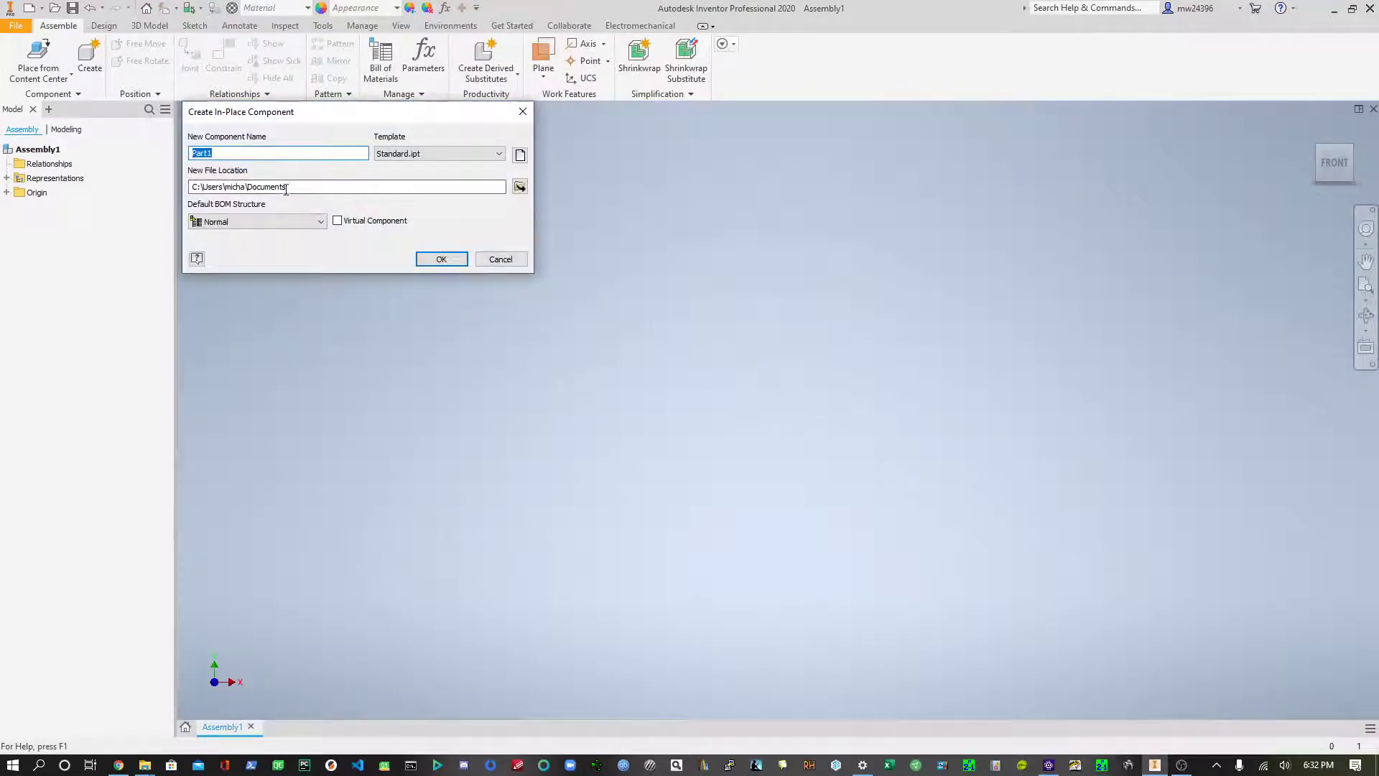
{"action": "left_click", "coordinate": [442, 259]}
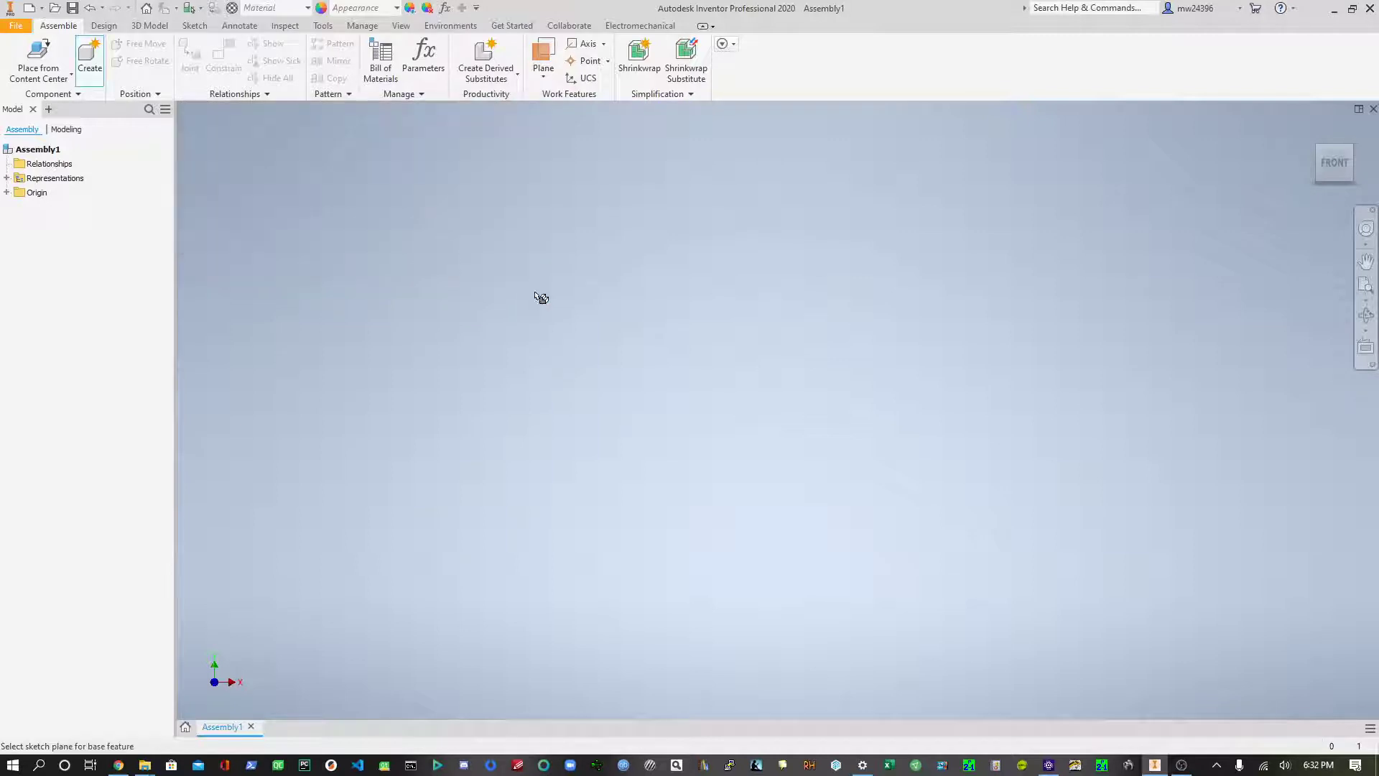
{"action": "left_click", "coordinate": [828, 382]}
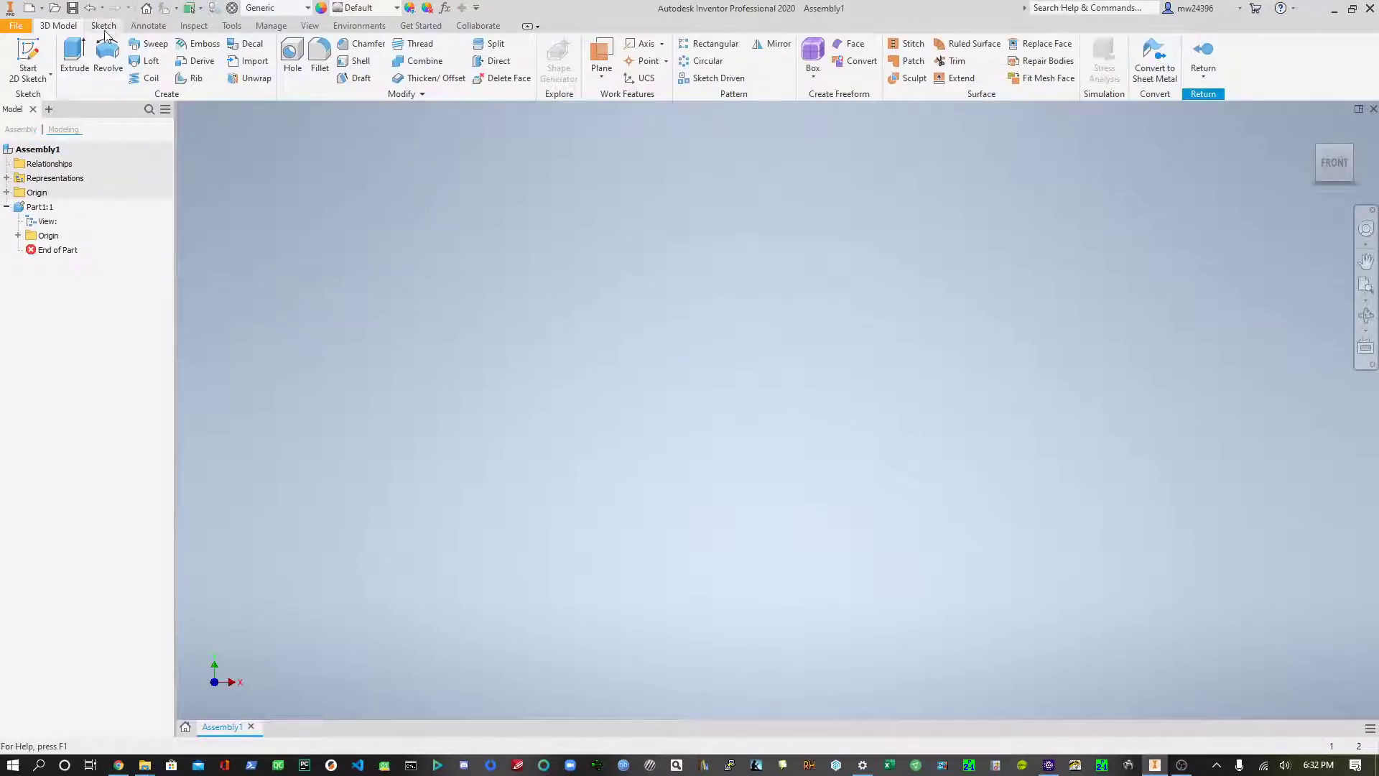
- Sketch a large two-point rectangle beside the origin on Part1's XZ plane and finish the sketch
{"action": "left_click", "coordinate": [104, 26]}
{"action": "left_click", "coordinate": [182, 52]}
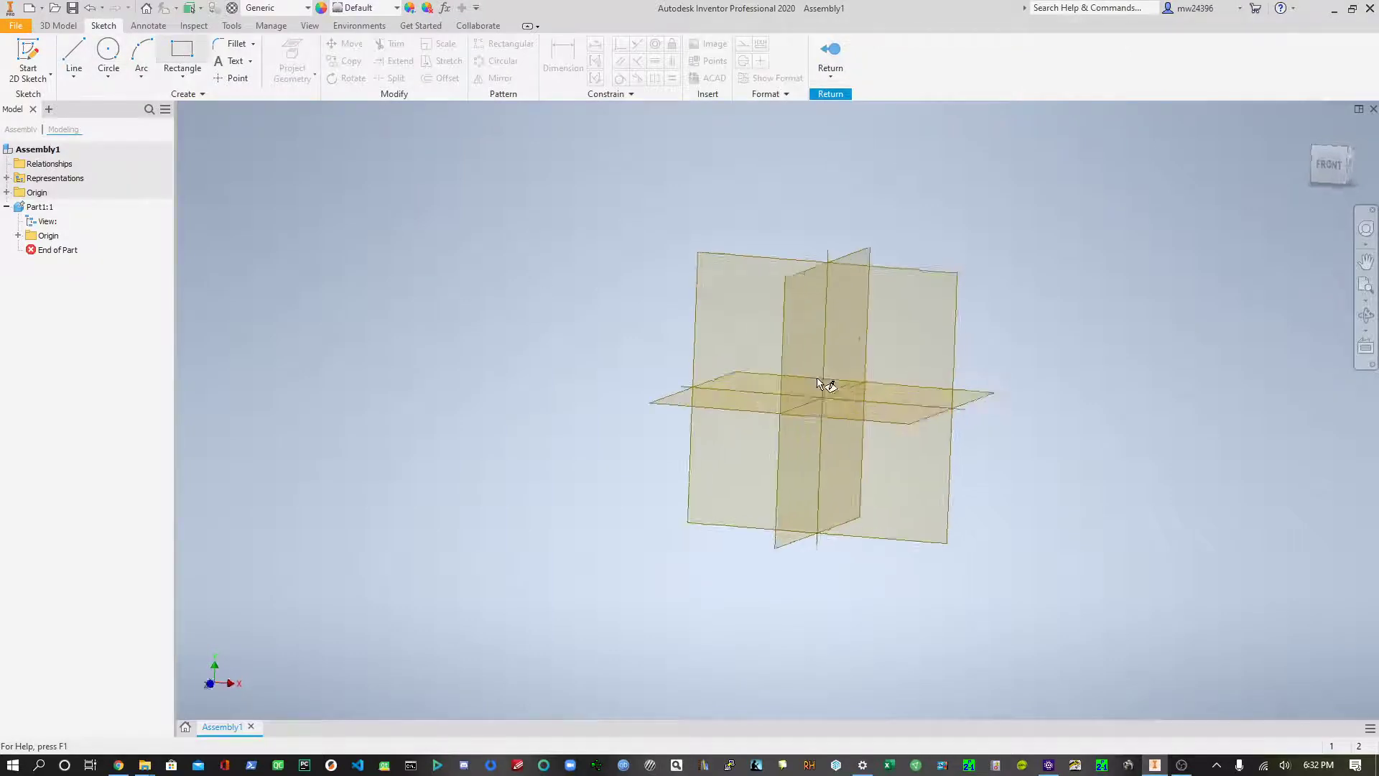
{"action": "left_click", "coordinate": [790, 468]}
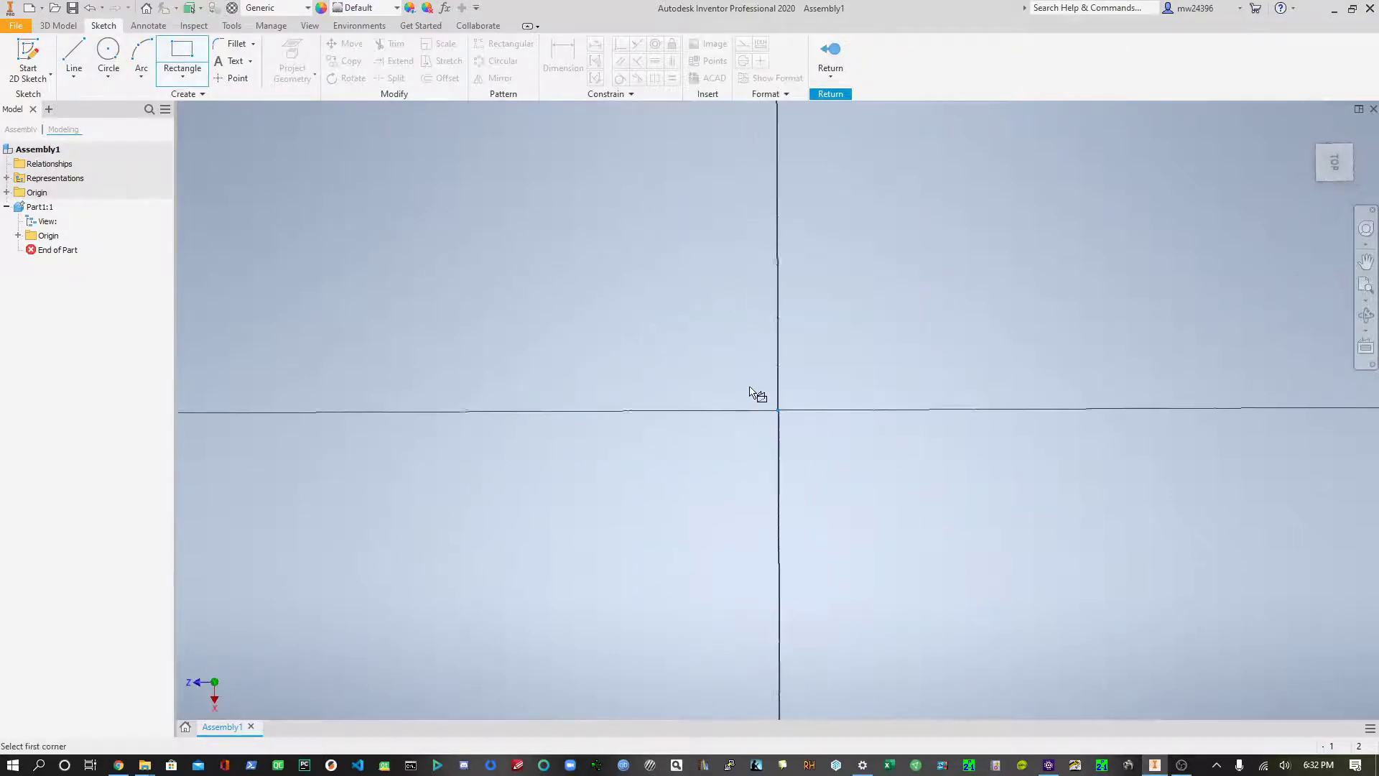
{"action": "left_click", "coordinate": [752, 388]}
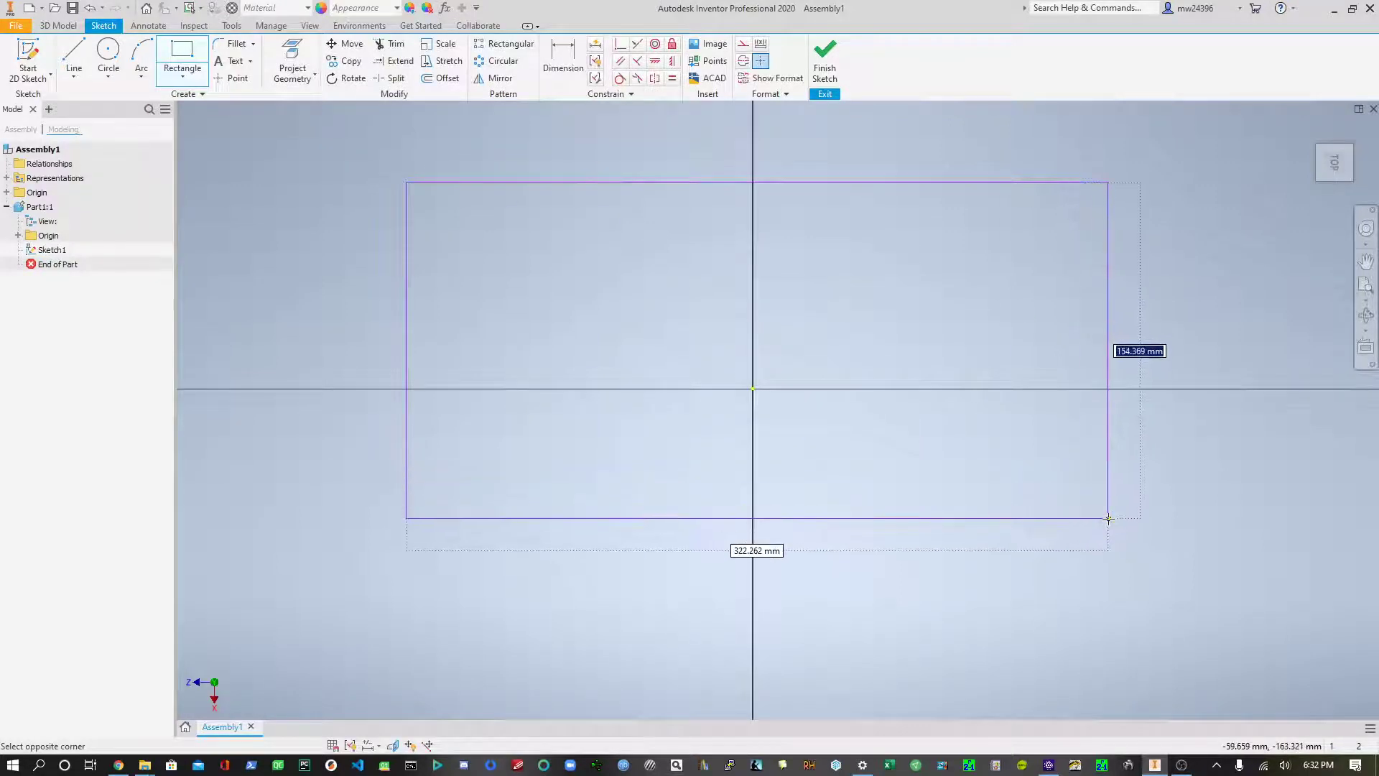
{"action": "scroll", "coordinate": [1145, 535], "scroll_direction": "down", "scroll_amount": 6}
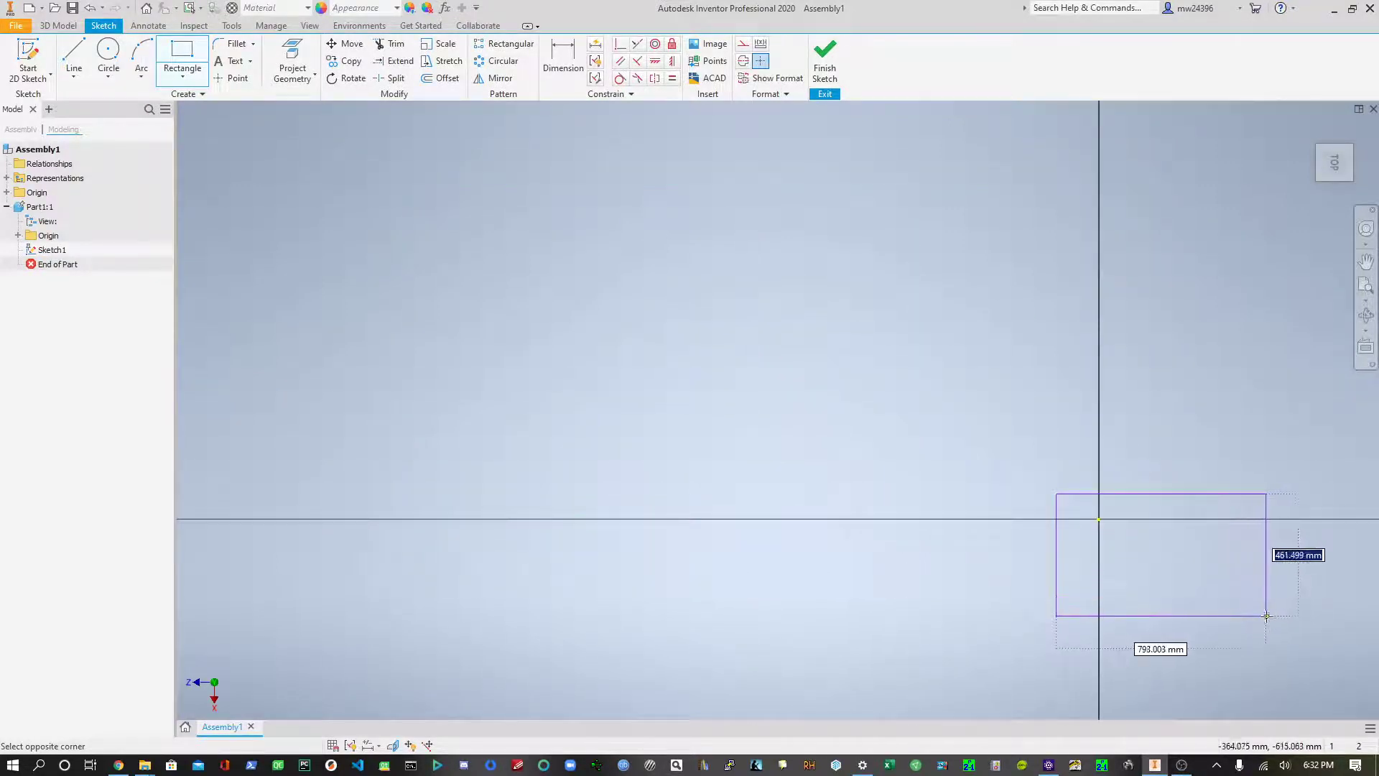
{"action": "scroll", "coordinate": [1278, 619], "scroll_direction": "down", "scroll_amount": 4}
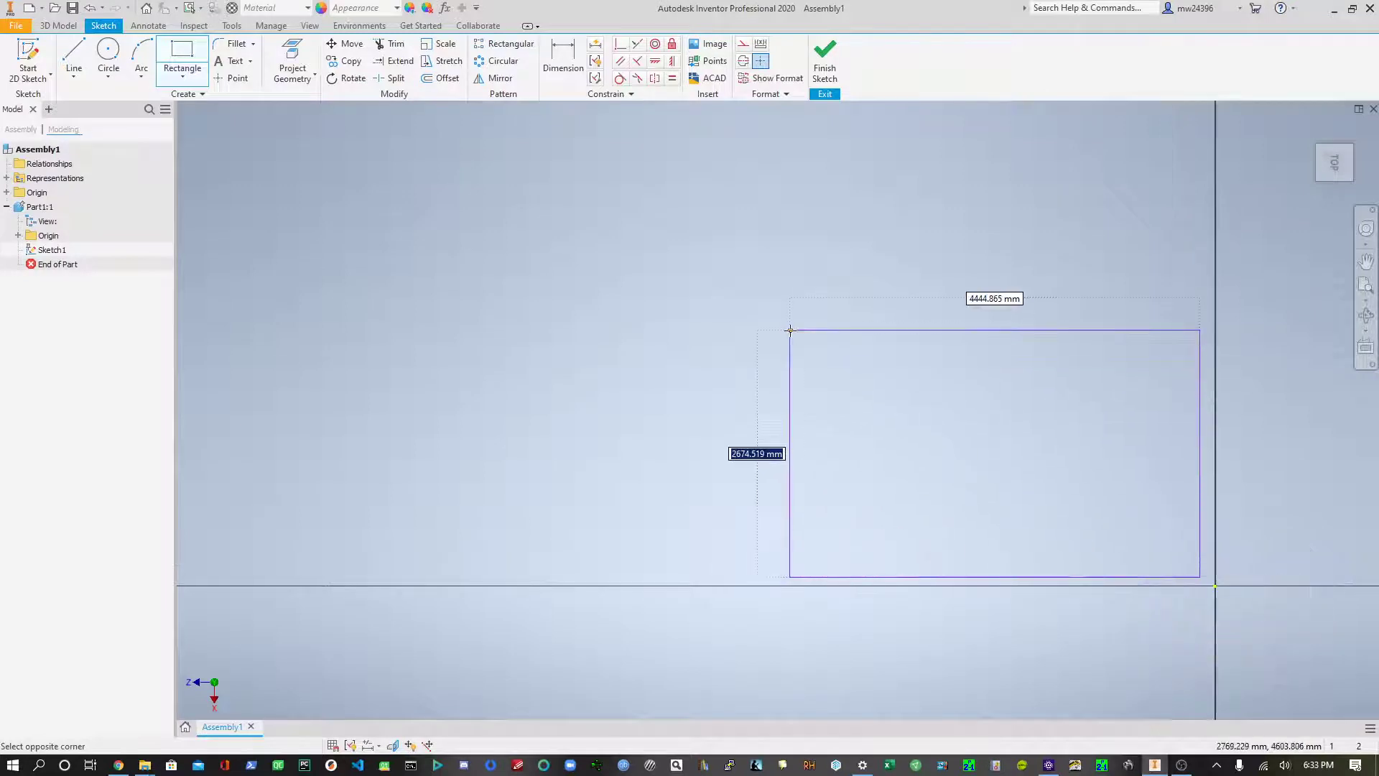
{"action": "left_click", "coordinate": [850, 359]}
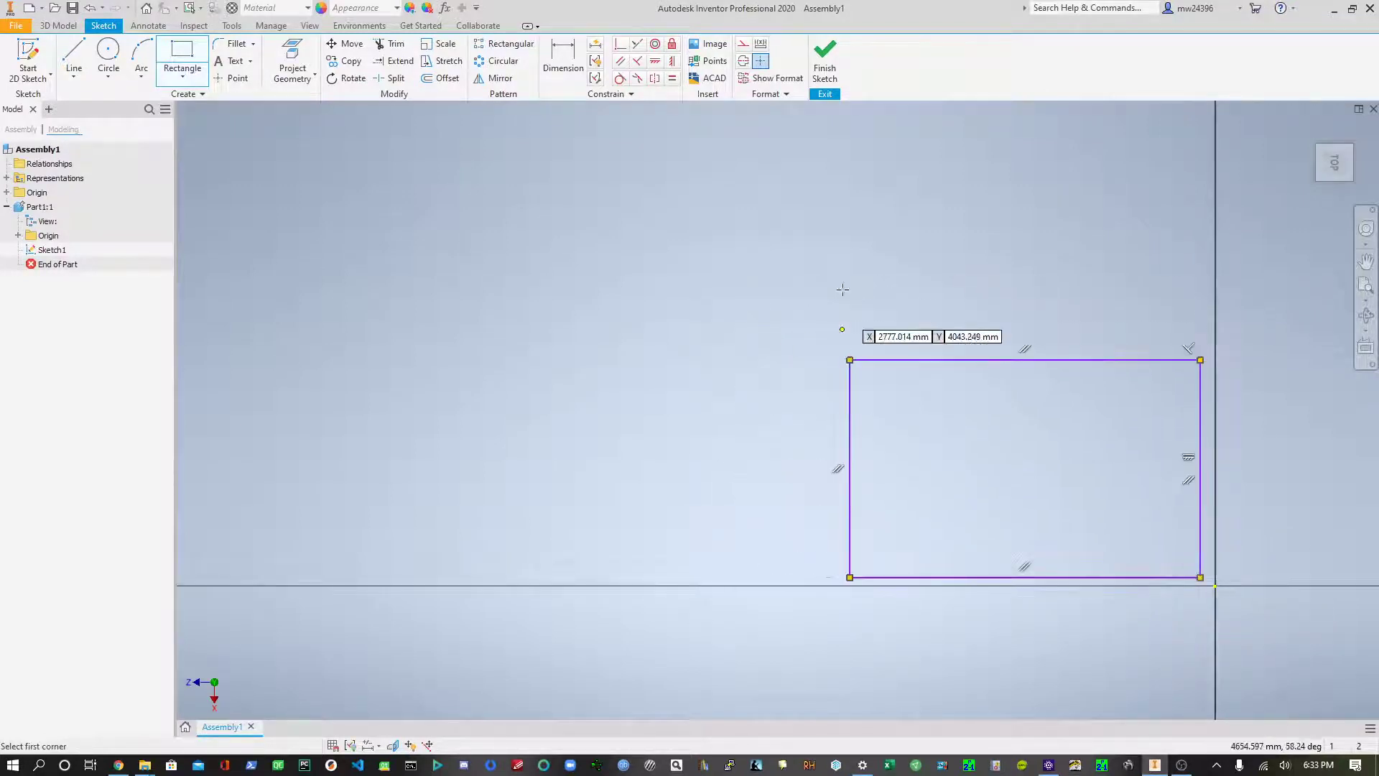
{"action": "left_click", "coordinate": [830, 54]}
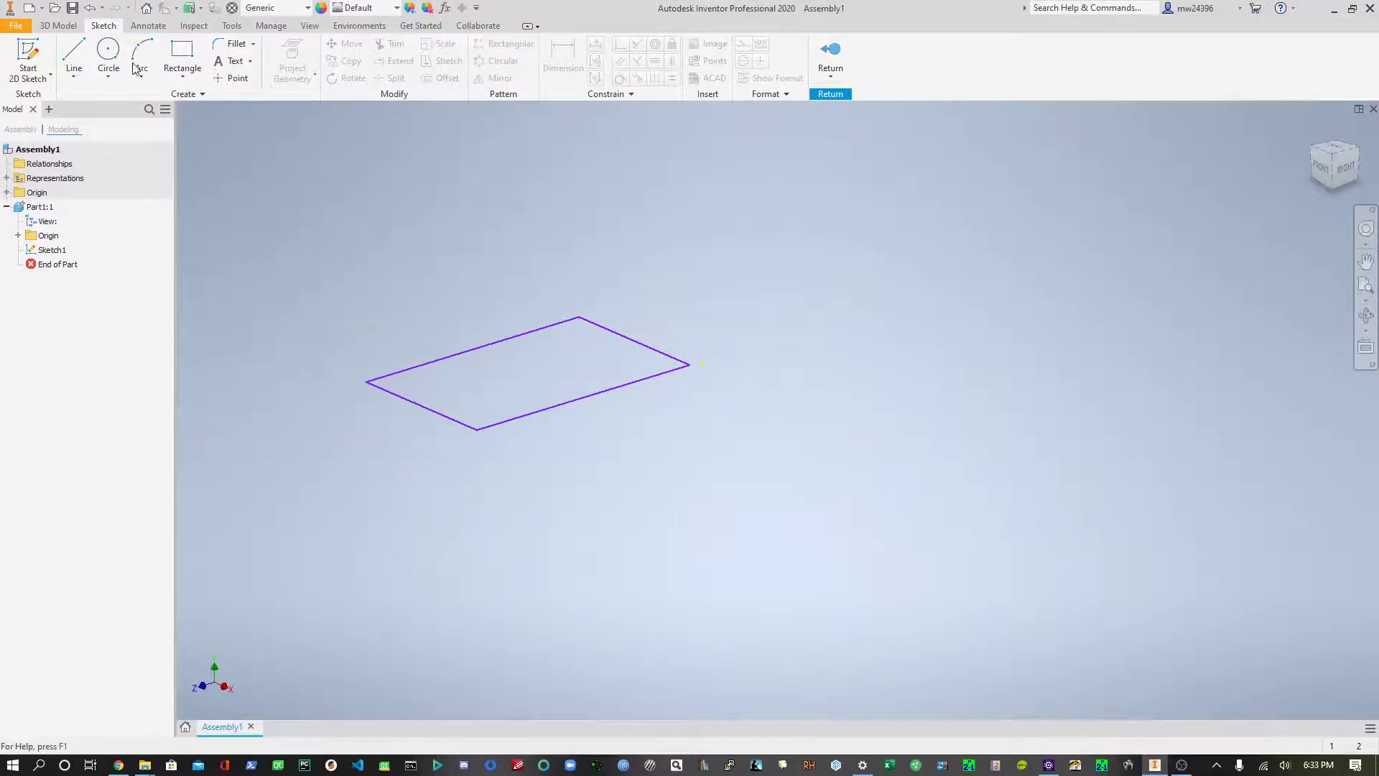
- Extrude the rectangle profile 500 mm into a solid block and return to the assembly
{"action": "left_click", "coordinate": [72, 27]}
{"action": "left_click", "coordinate": [74, 57]}
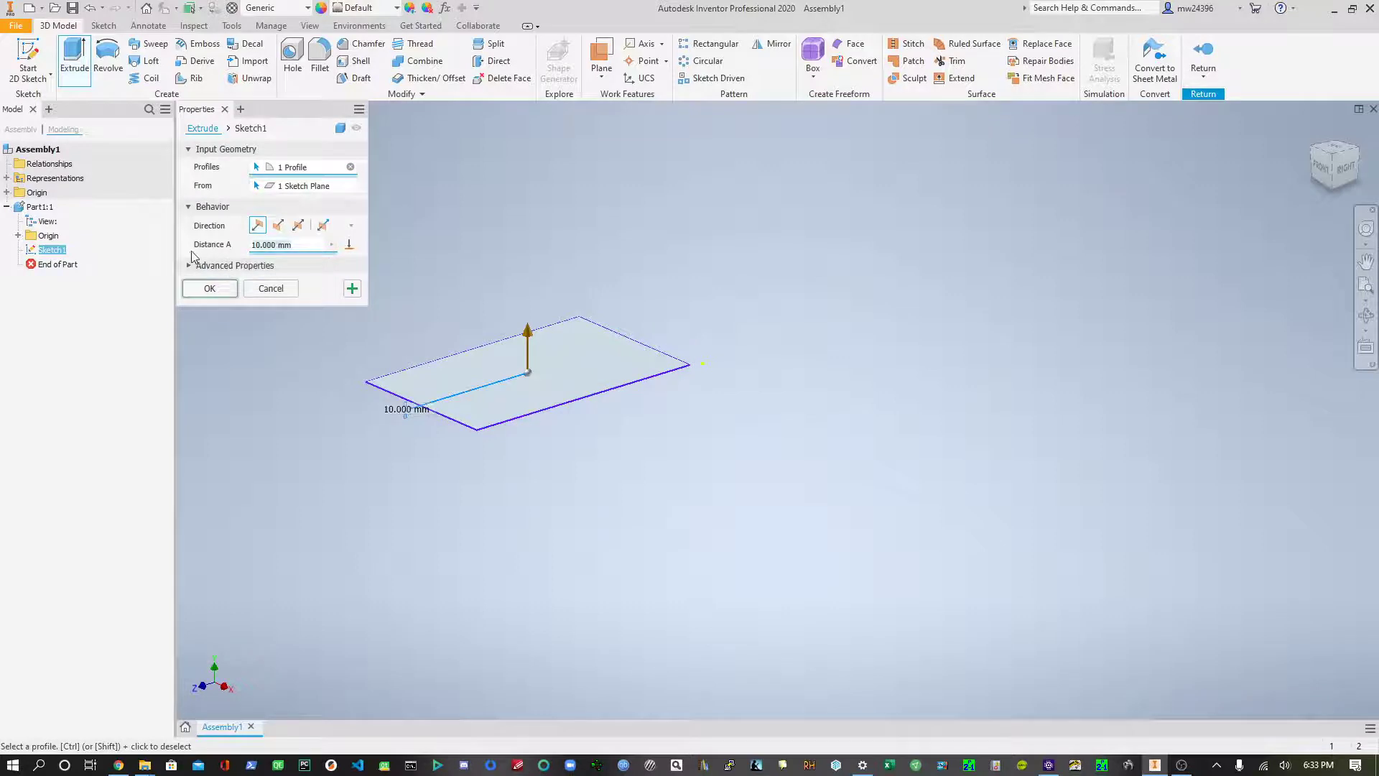
{"action": "type", "text": "500"}
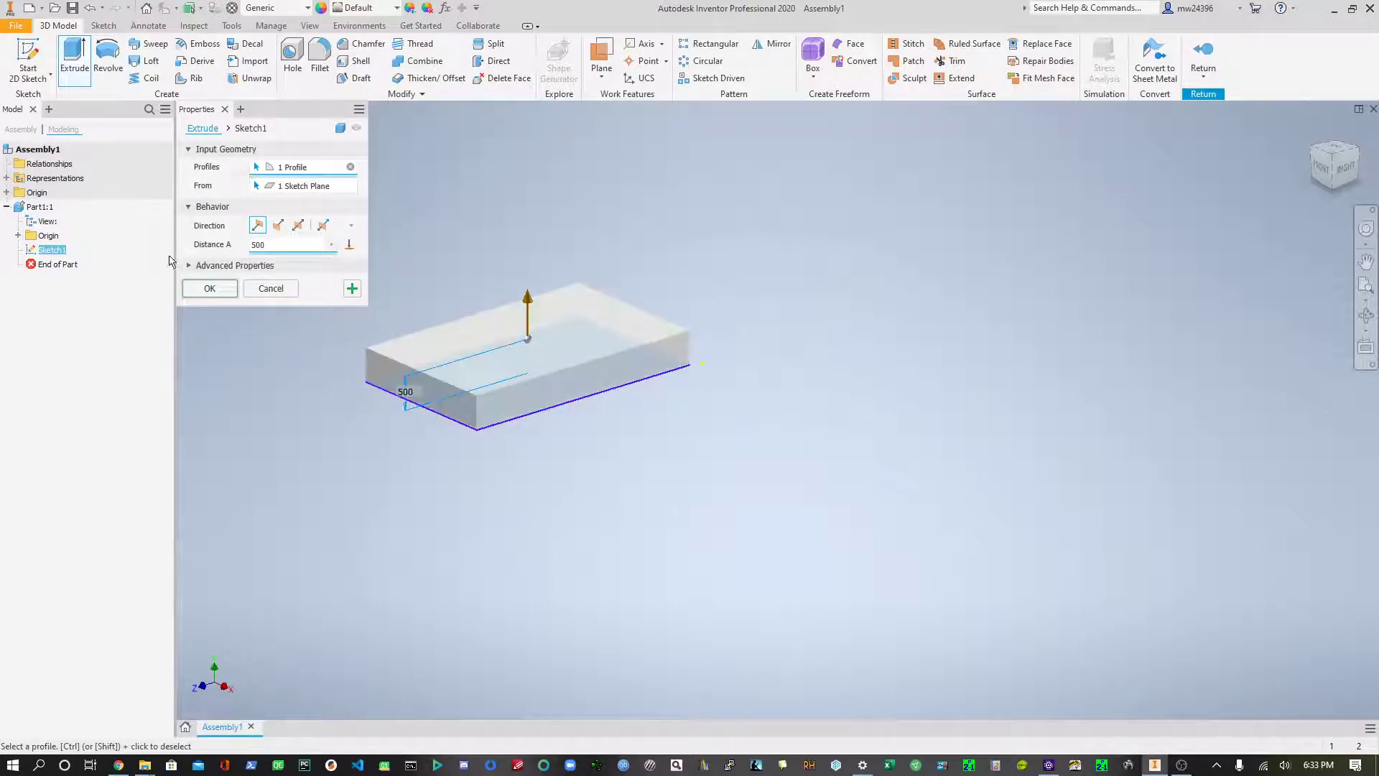
{"action": "left_click", "coordinate": [209, 289]}
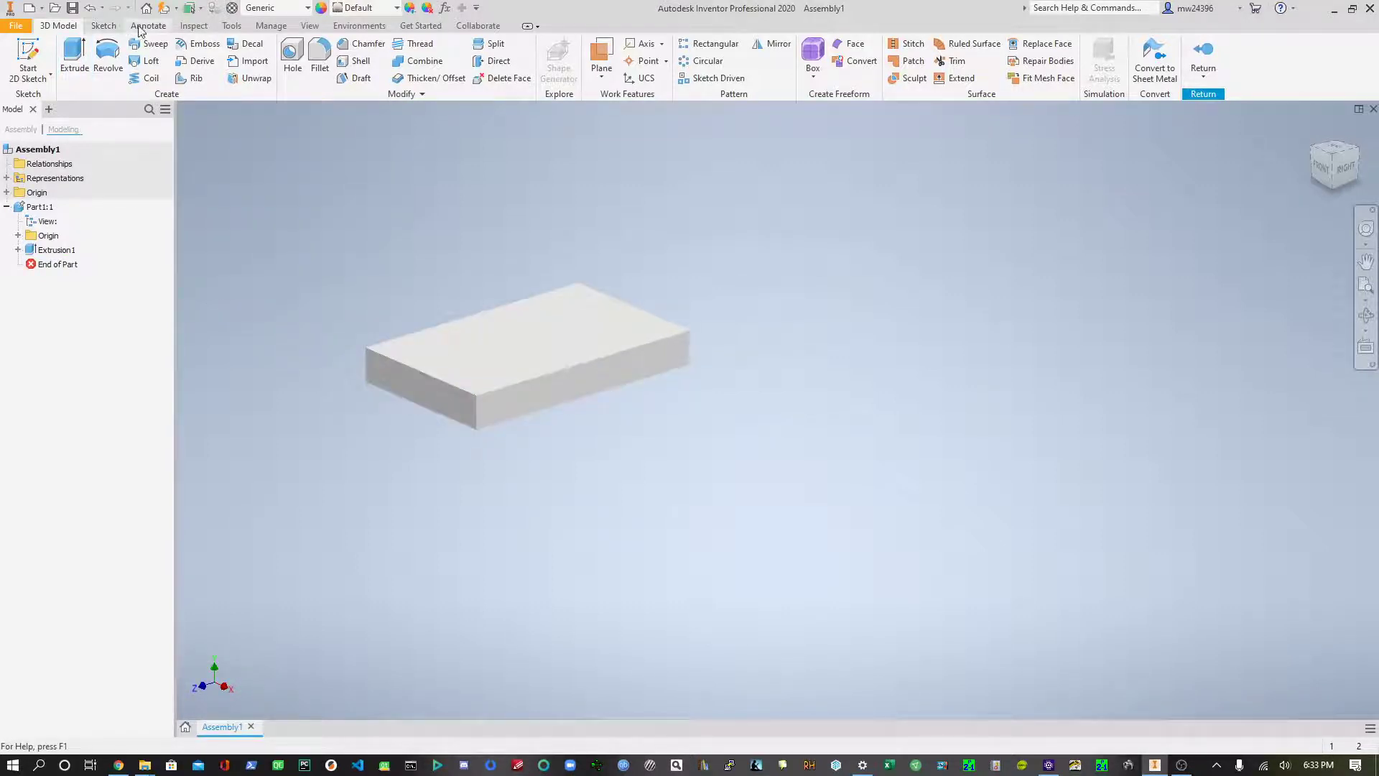
{"action": "left_click", "coordinate": [1203, 57]}
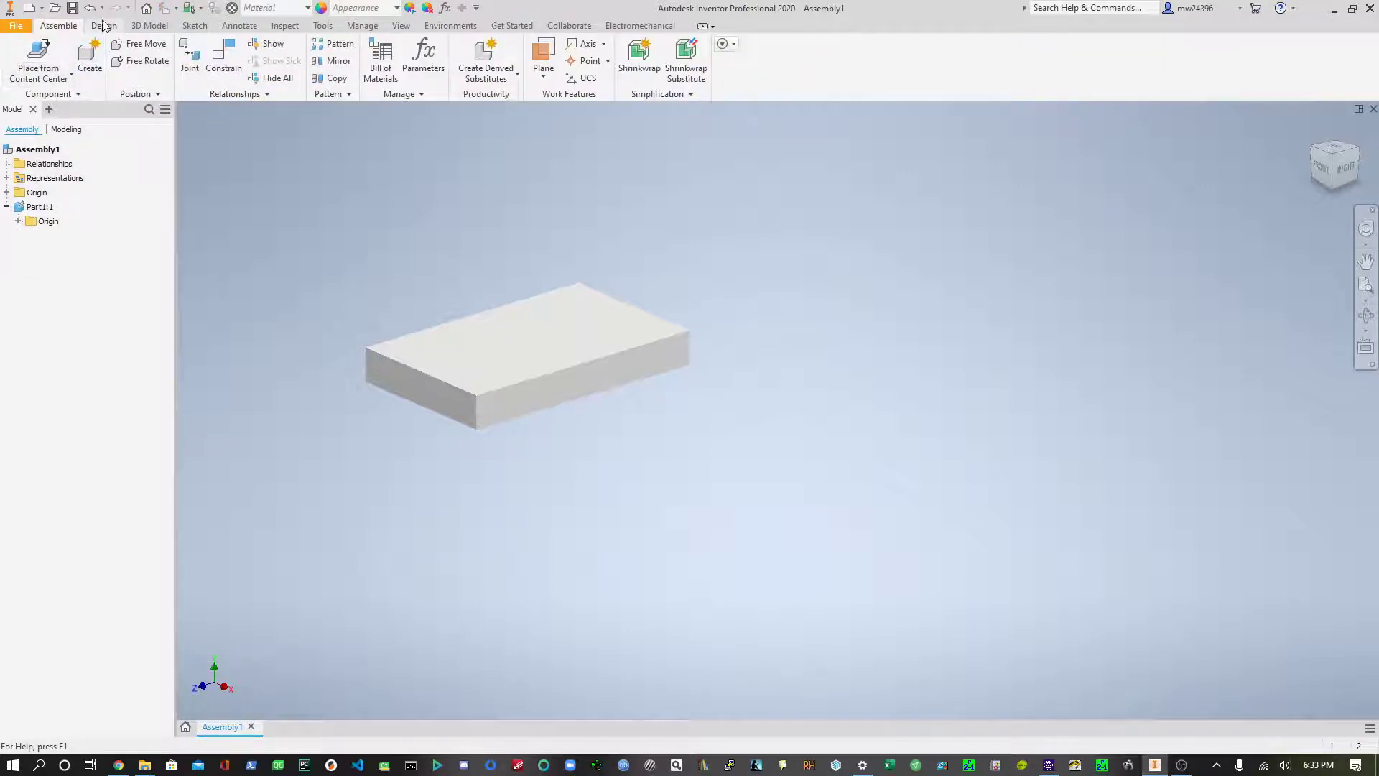
- Start inserting frame members and save the assembly as Assembly1.iam in Documents, replacing the existing file and including its part
{"action": "left_click", "coordinate": [104, 27]}
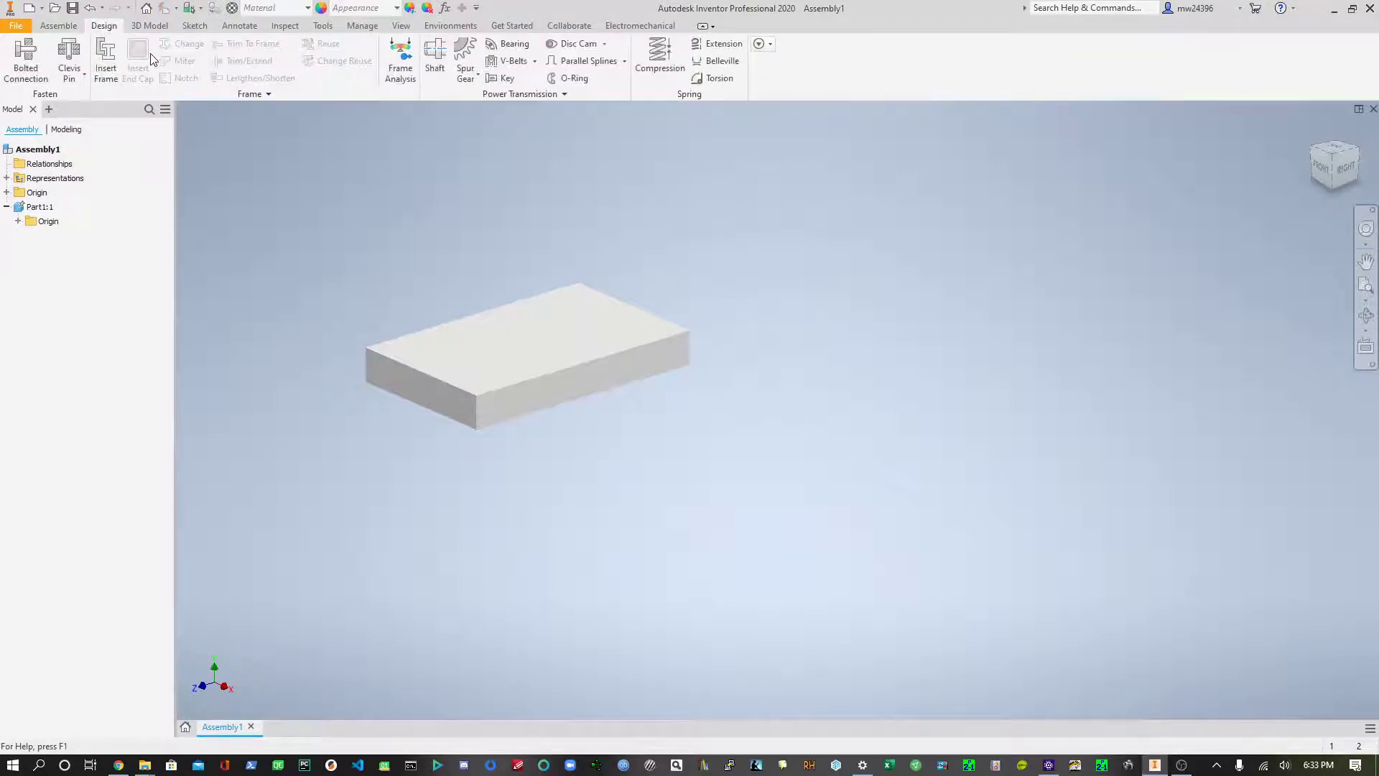
{"action": "left_click", "coordinate": [105, 58]}
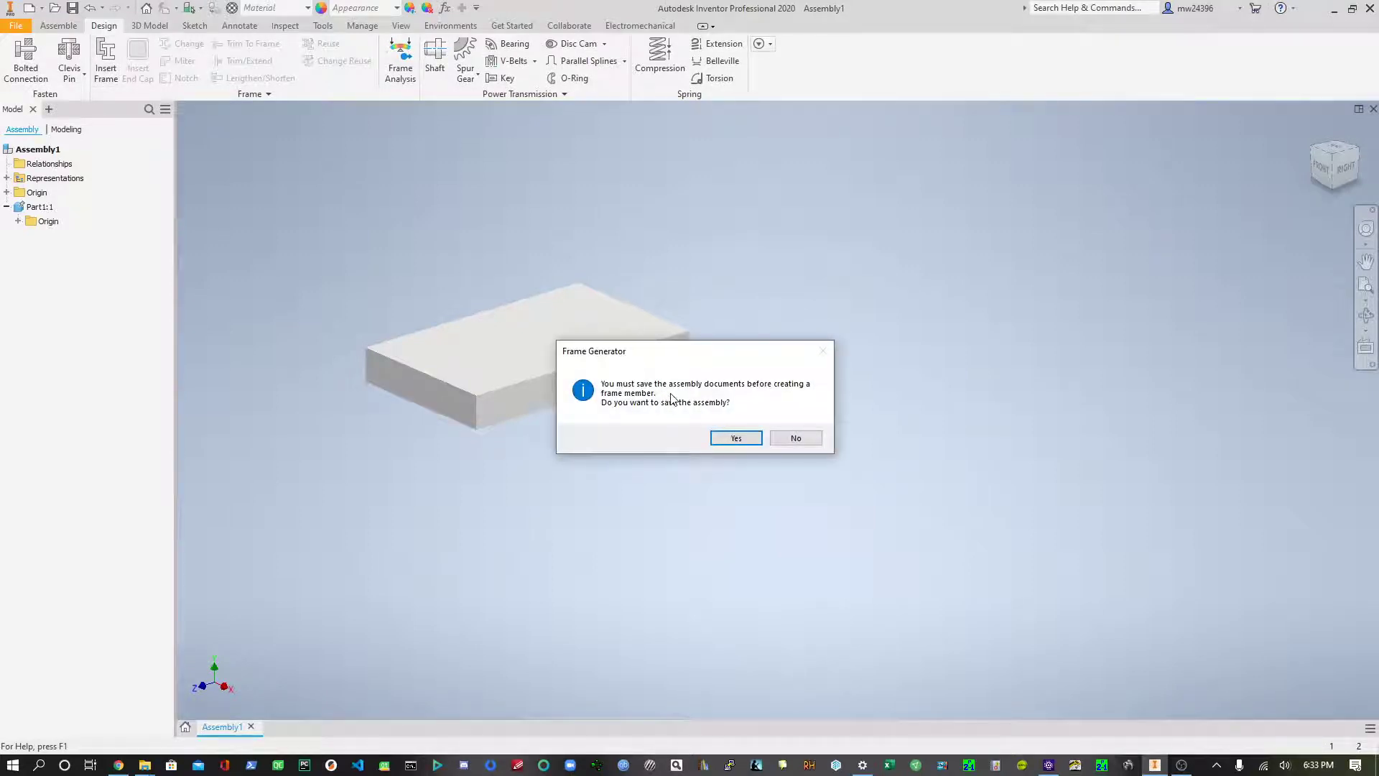
{"action": "left_click", "coordinate": [738, 438]}
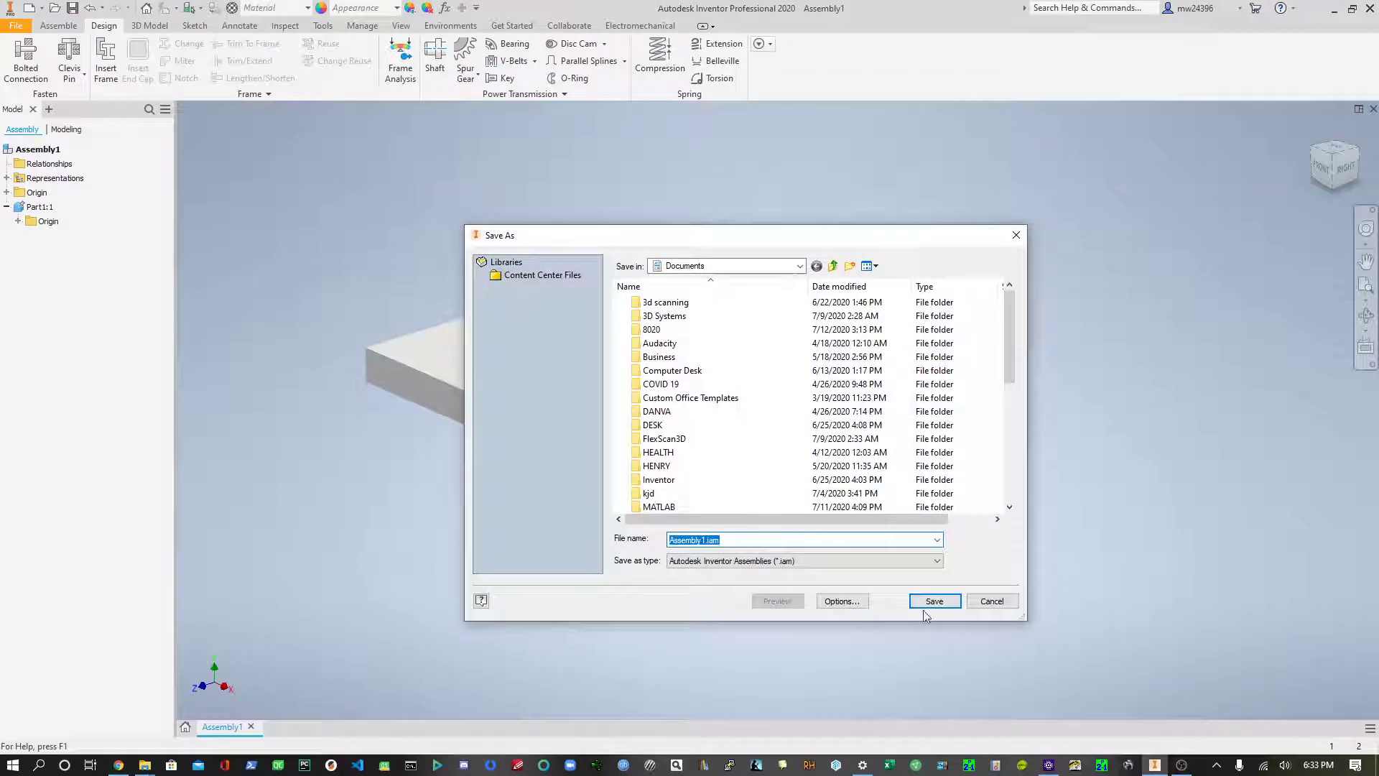
{"action": "left_click", "coordinate": [947, 603]}
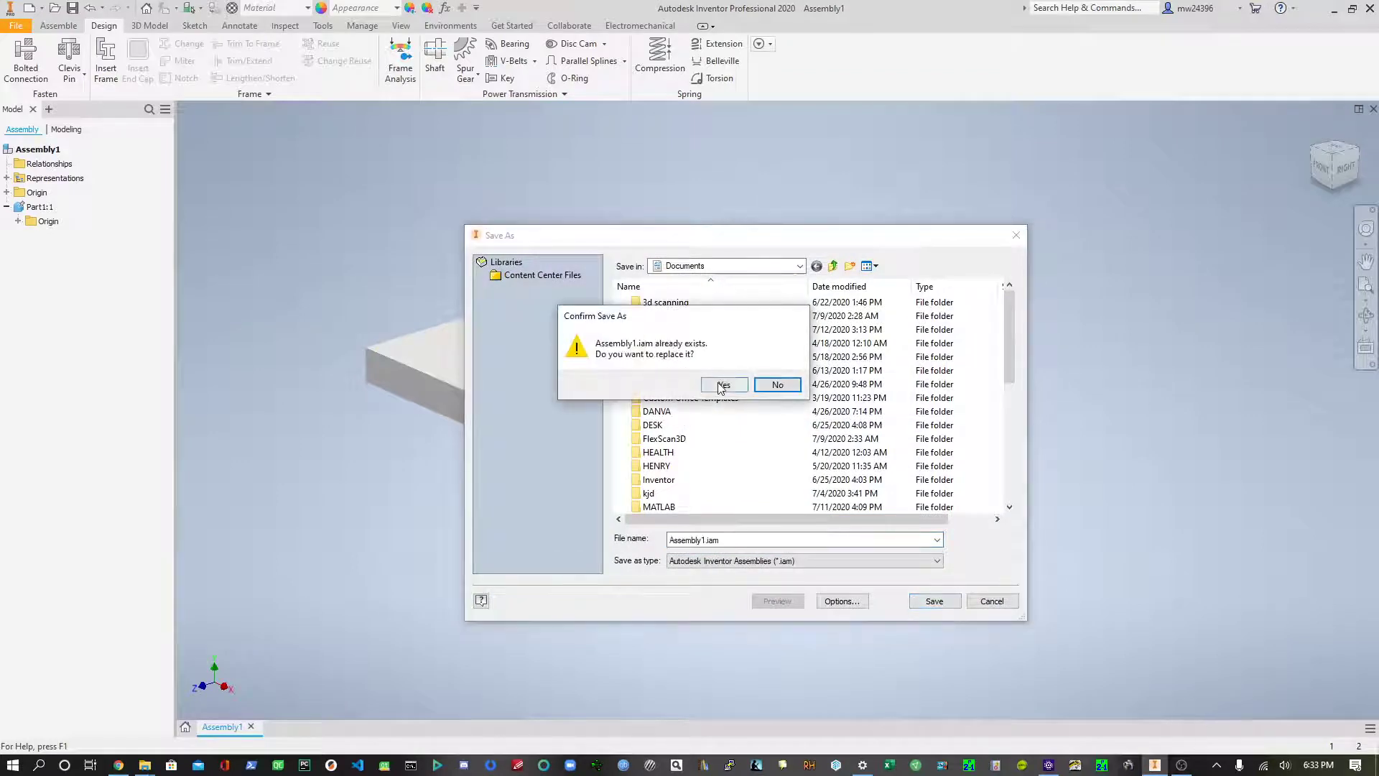
{"action": "left_click", "coordinate": [723, 385]}
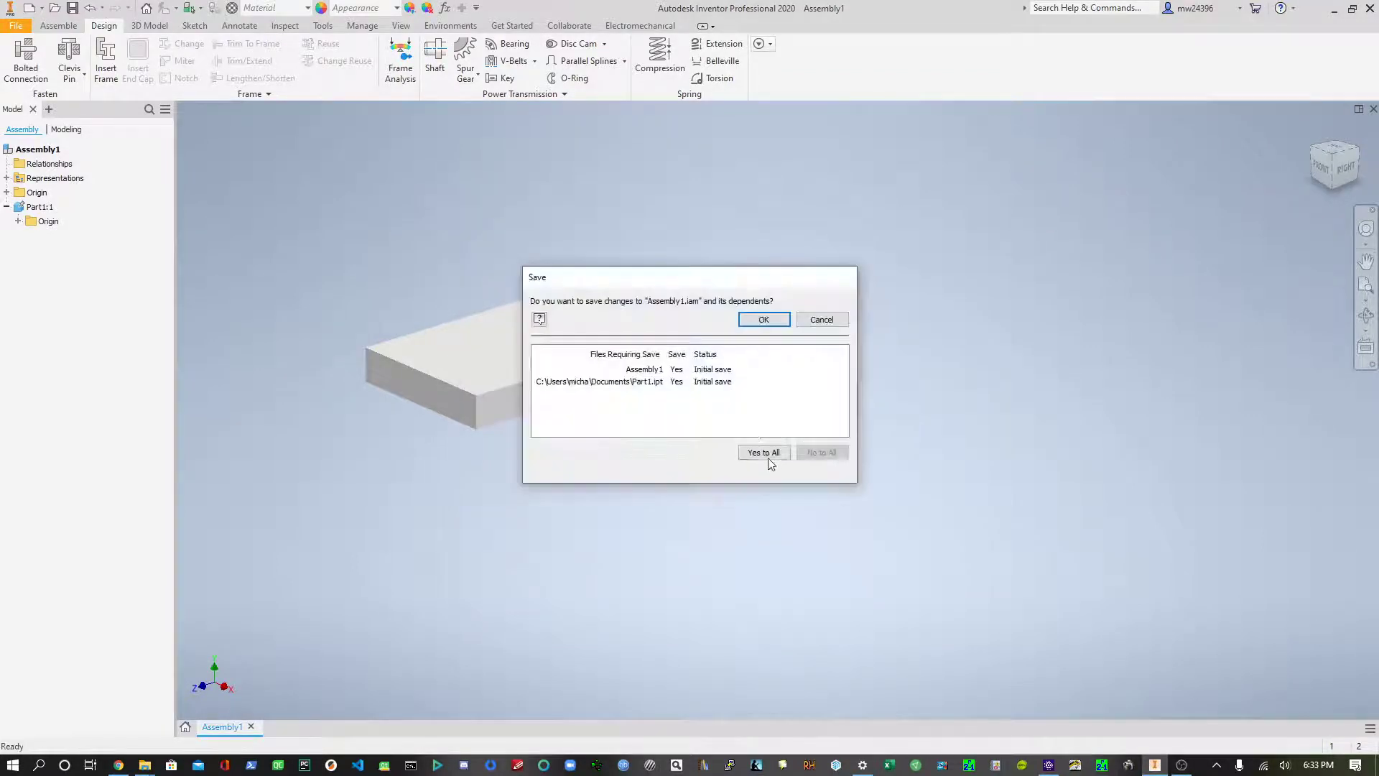
{"action": "left_click", "coordinate": [764, 316]}
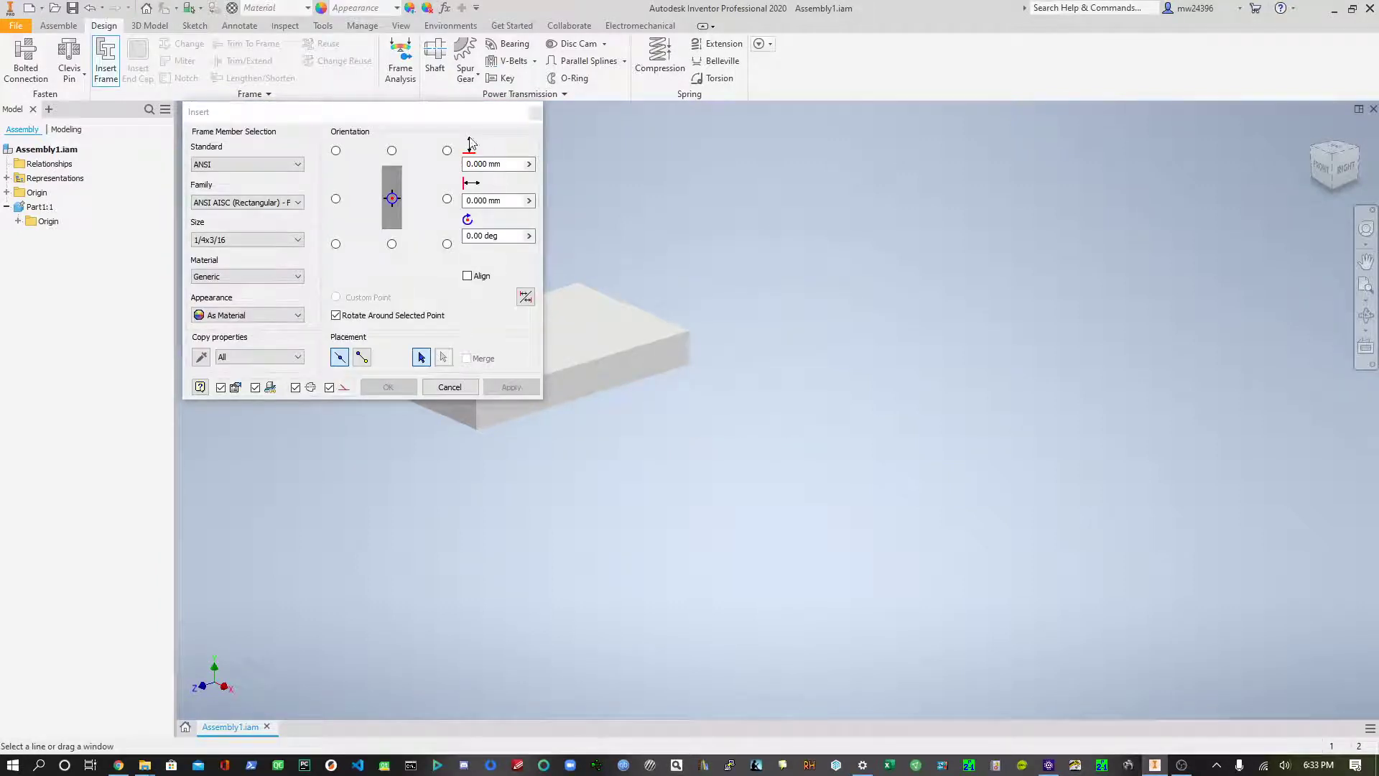
- Set the frame member to the 8020 Metric standard, family 30-3030 and size 30-3030
{"action": "left_click_drag", "start_coordinate": [386, 120], "coordinate": [955, 217]}
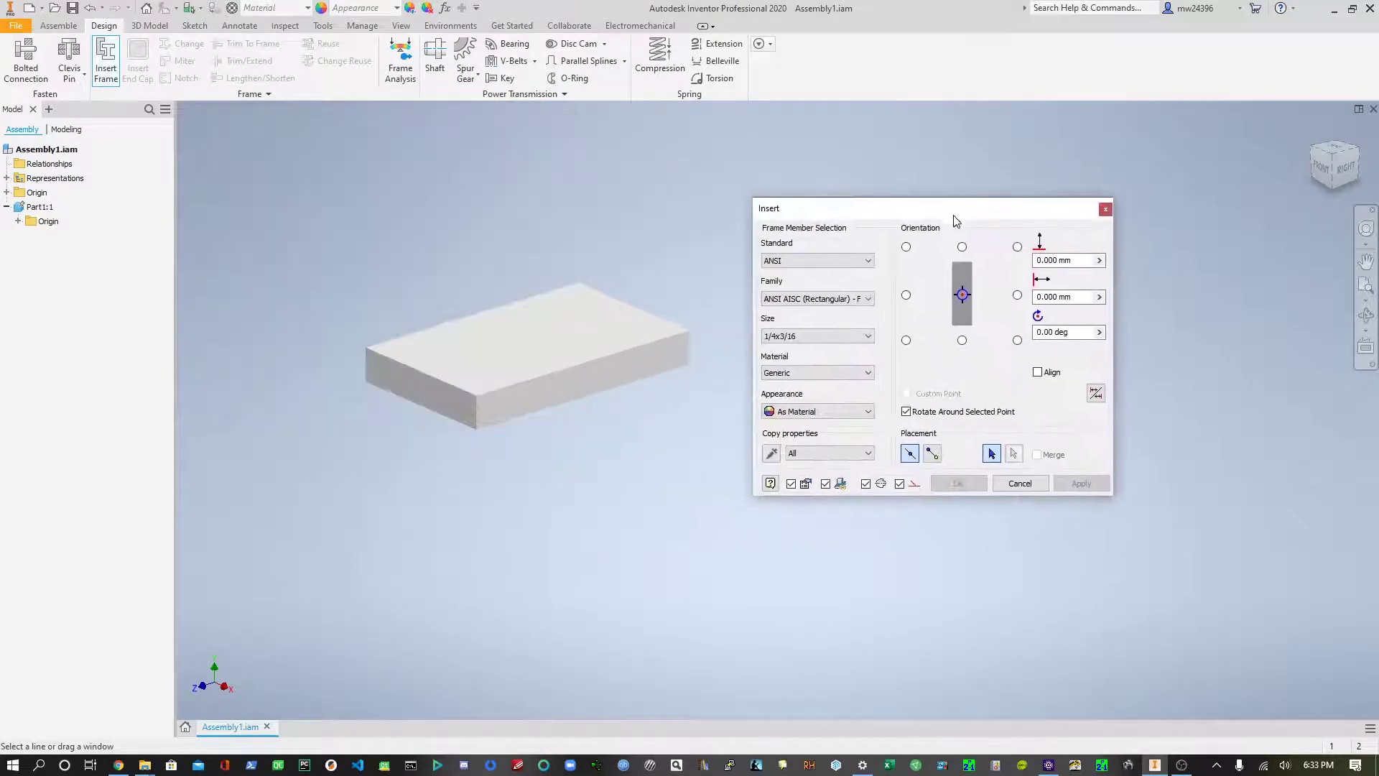
{"action": "left_click", "coordinate": [863, 265]}
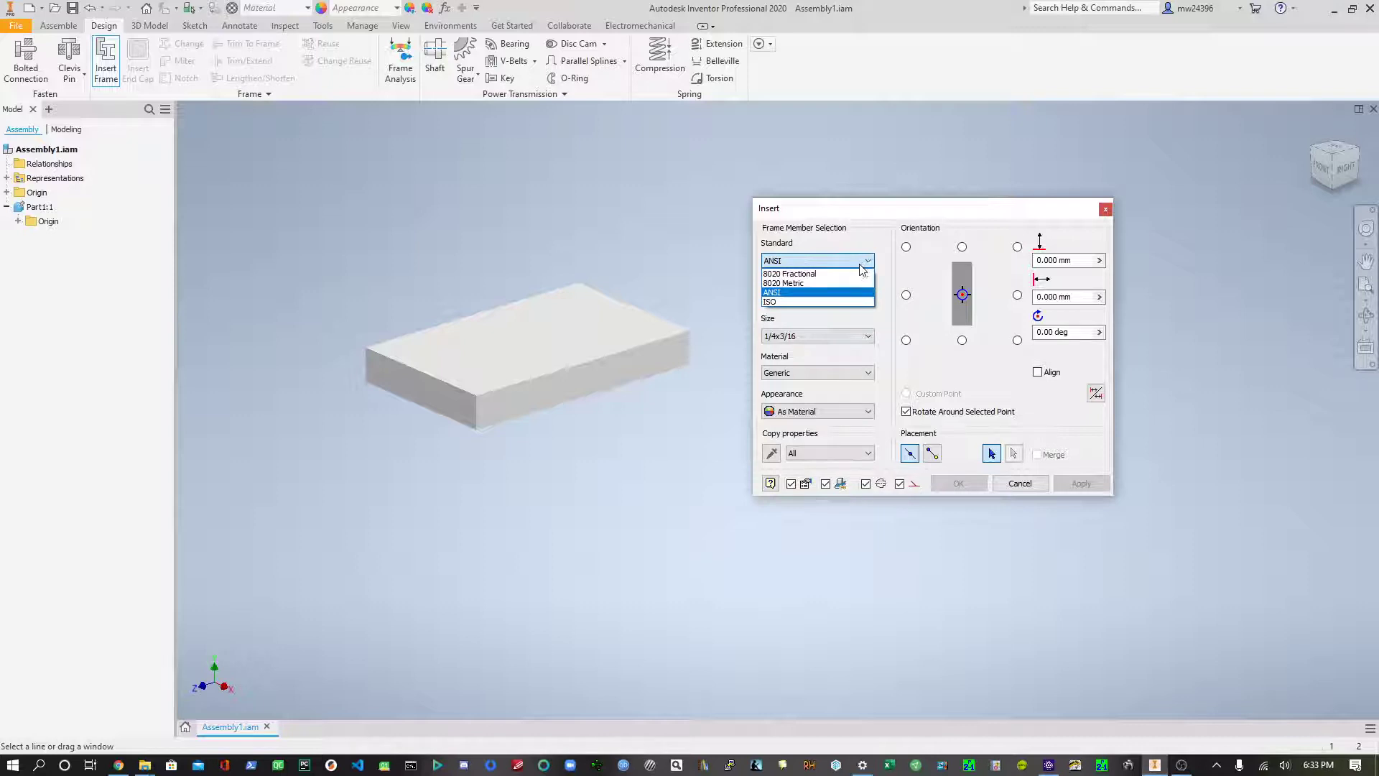
{"action": "left_click", "coordinate": [823, 283]}
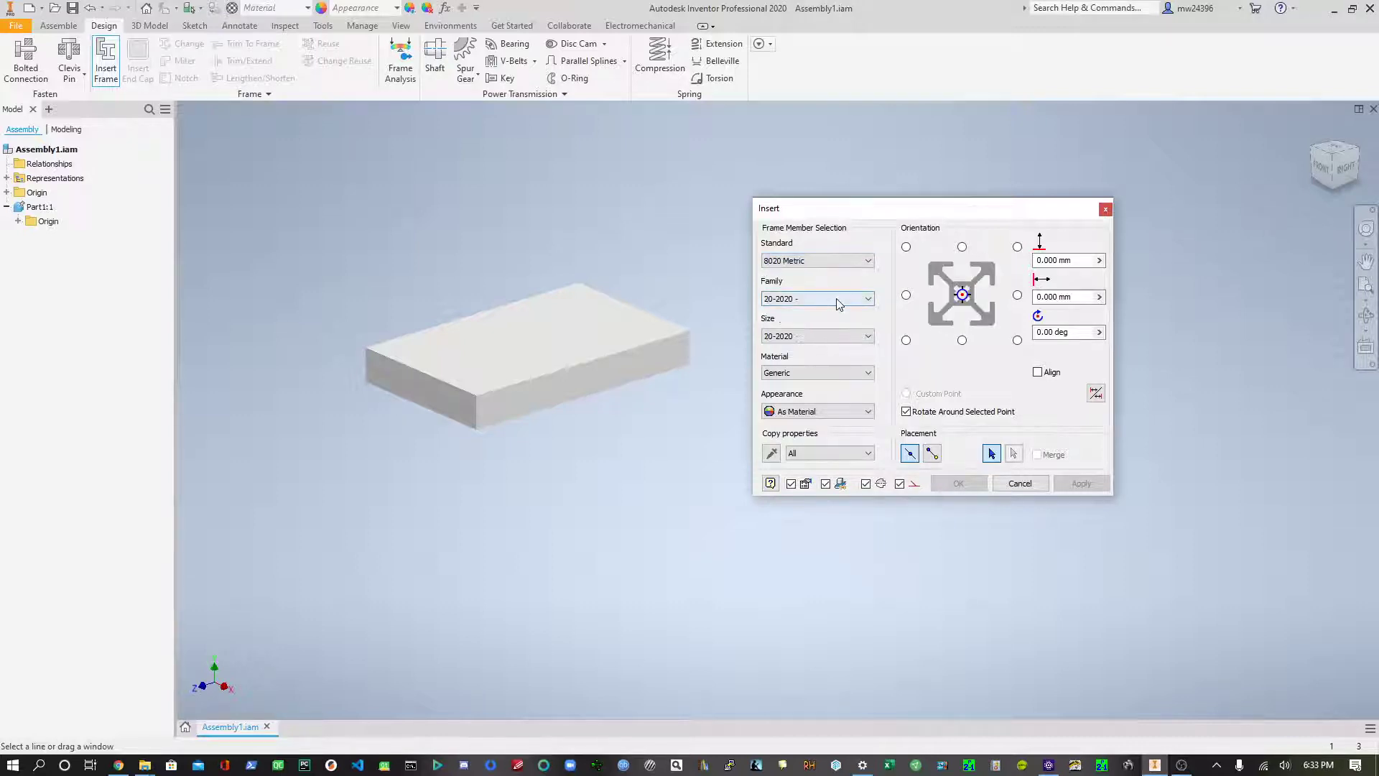
{"action": "left_click", "coordinate": [867, 299]}
{"action": "left_click_drag", "start_coordinate": [870, 326], "coordinate": [864, 356]}
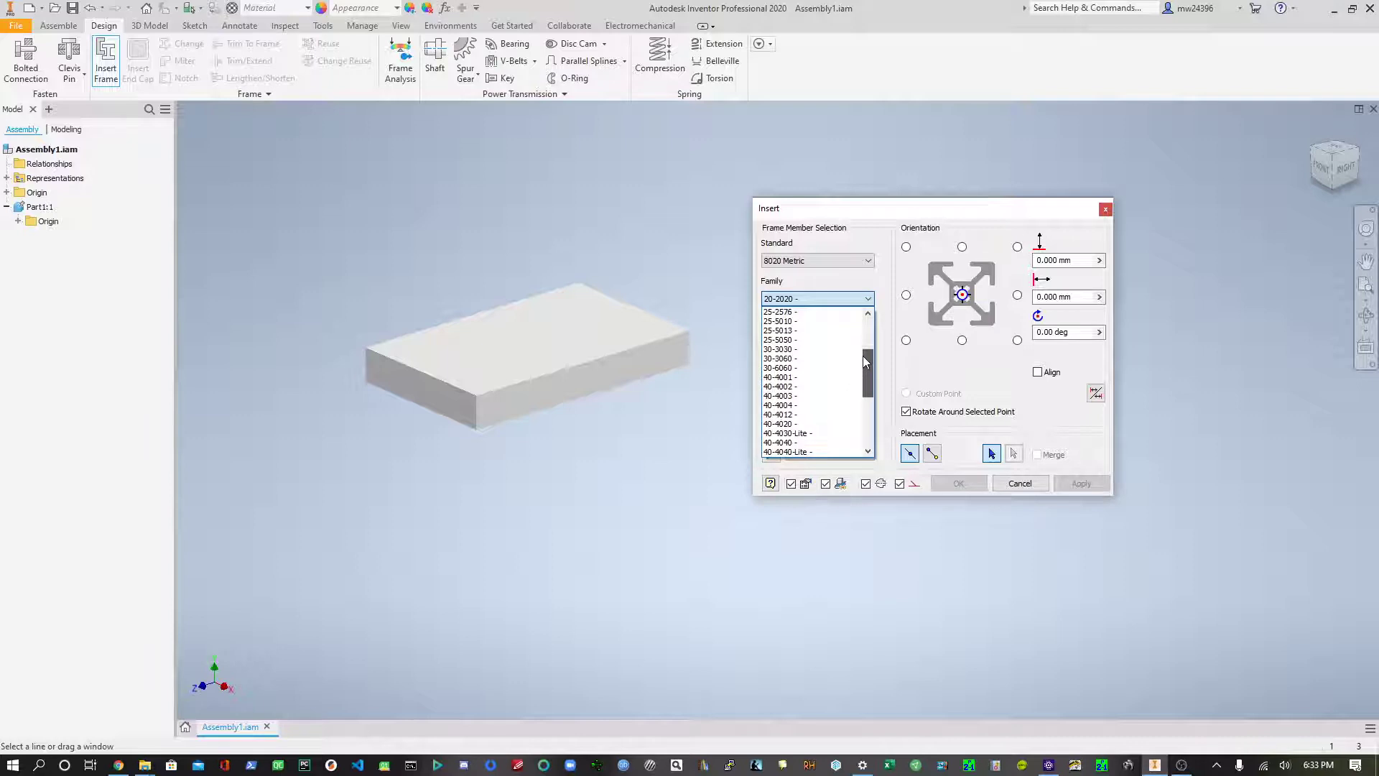
{"action": "left_click", "coordinate": [823, 349]}
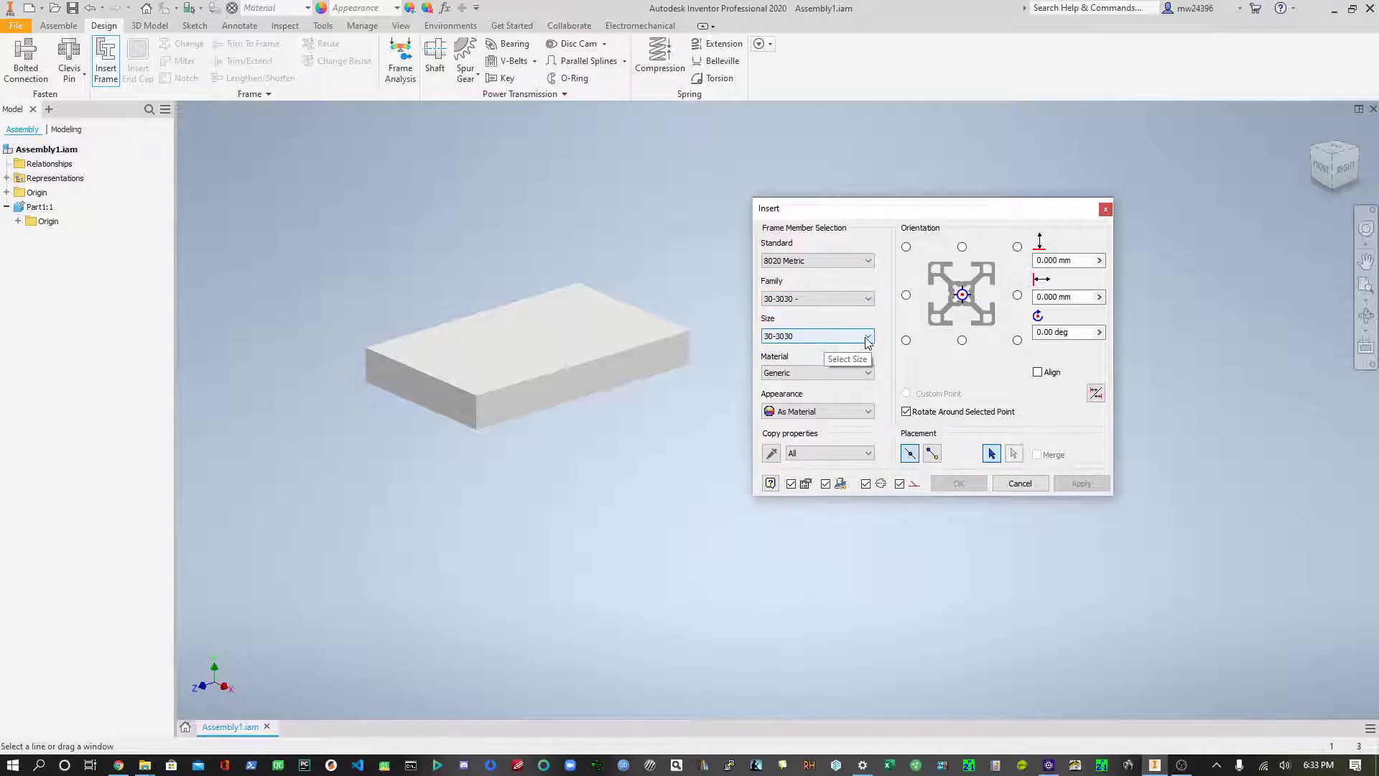
{"action": "left_click", "coordinate": [868, 337]}
{"action": "left_click", "coordinate": [811, 348]}
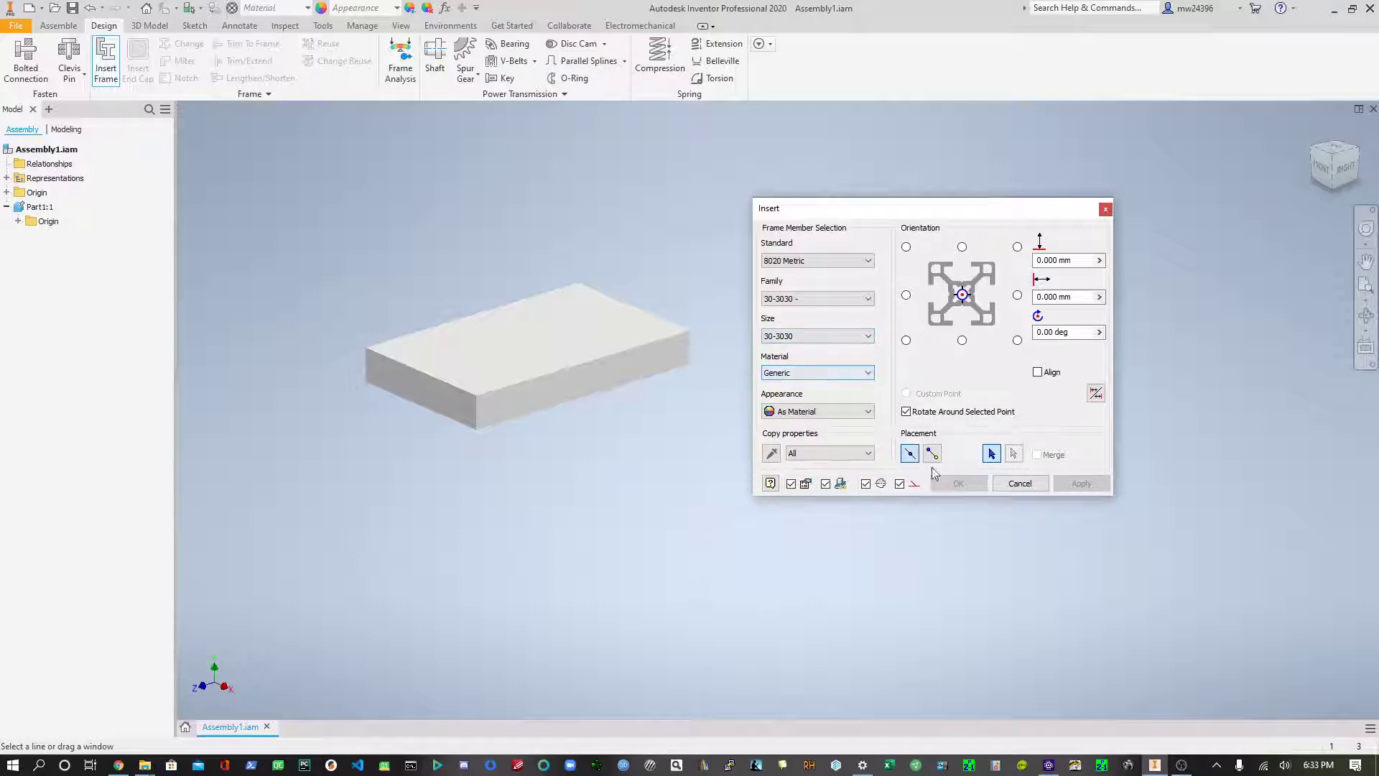
- Select all edges of the block for frame members and set the orientation reference to the profile's upper-left corner
{"action": "left_click_drag", "start_coordinate": [753, 203], "coordinate": [953, 168]}
{"action": "left_click_drag", "start_coordinate": [742, 177], "coordinate": [327, 536]}
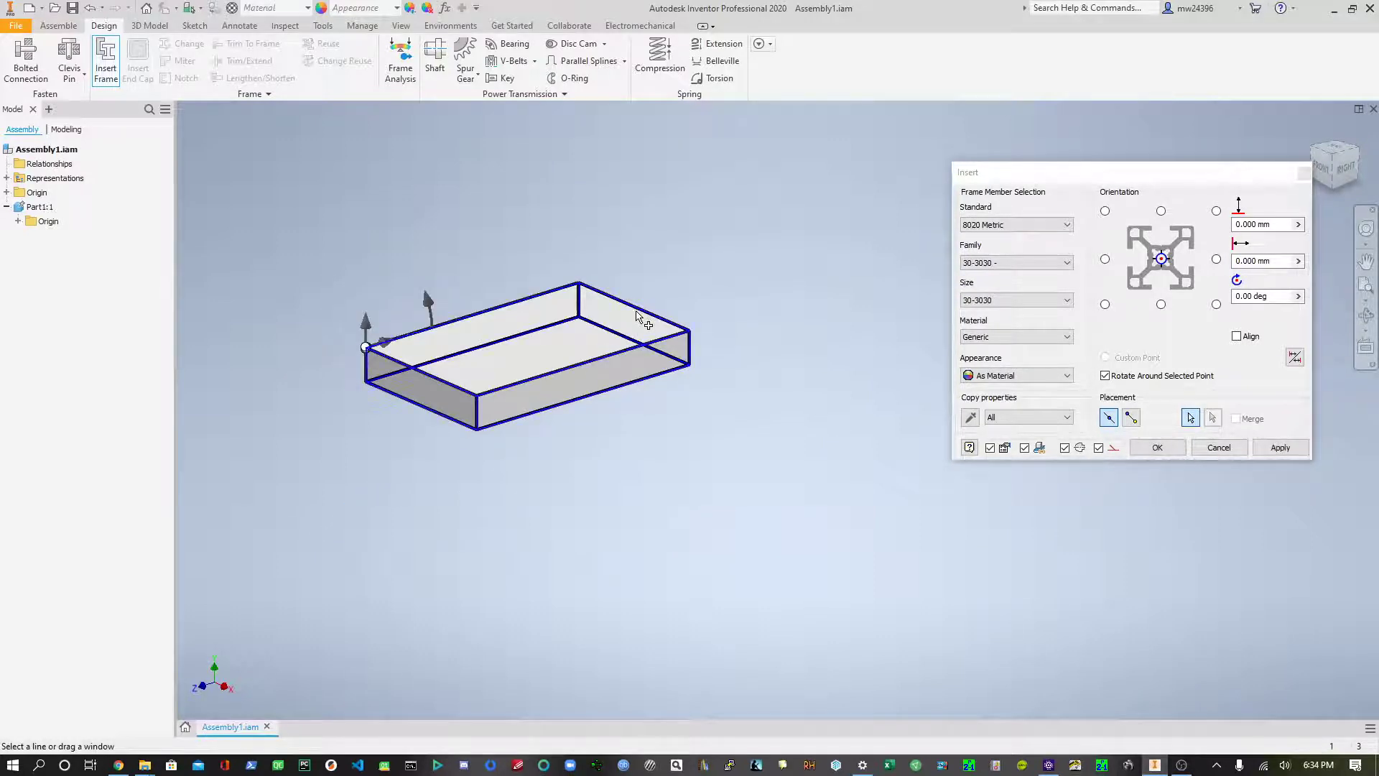
{"action": "scroll", "coordinate": [425, 368], "scroll_direction": "up", "scroll_amount": 3}
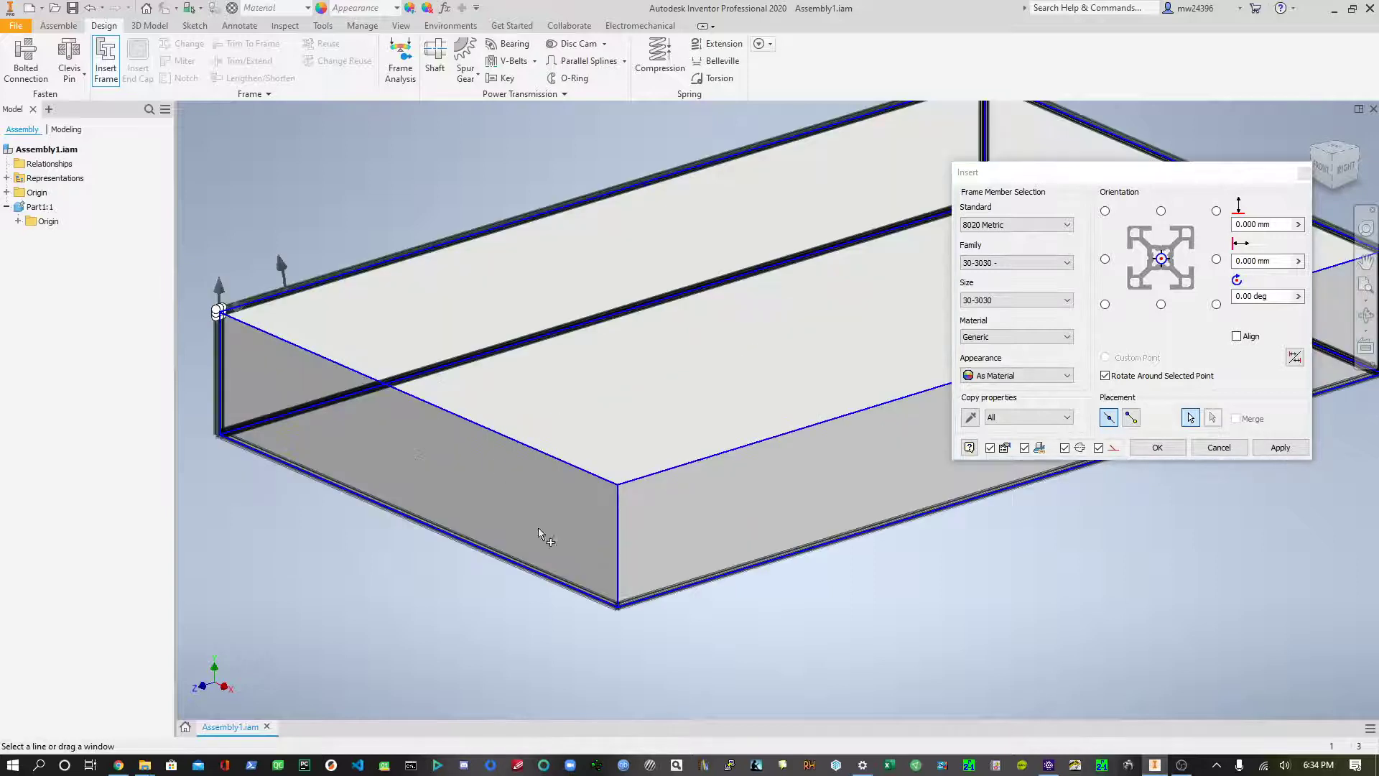
{"action": "scroll", "coordinate": [706, 607], "scroll_direction": "down", "scroll_amount": 2}
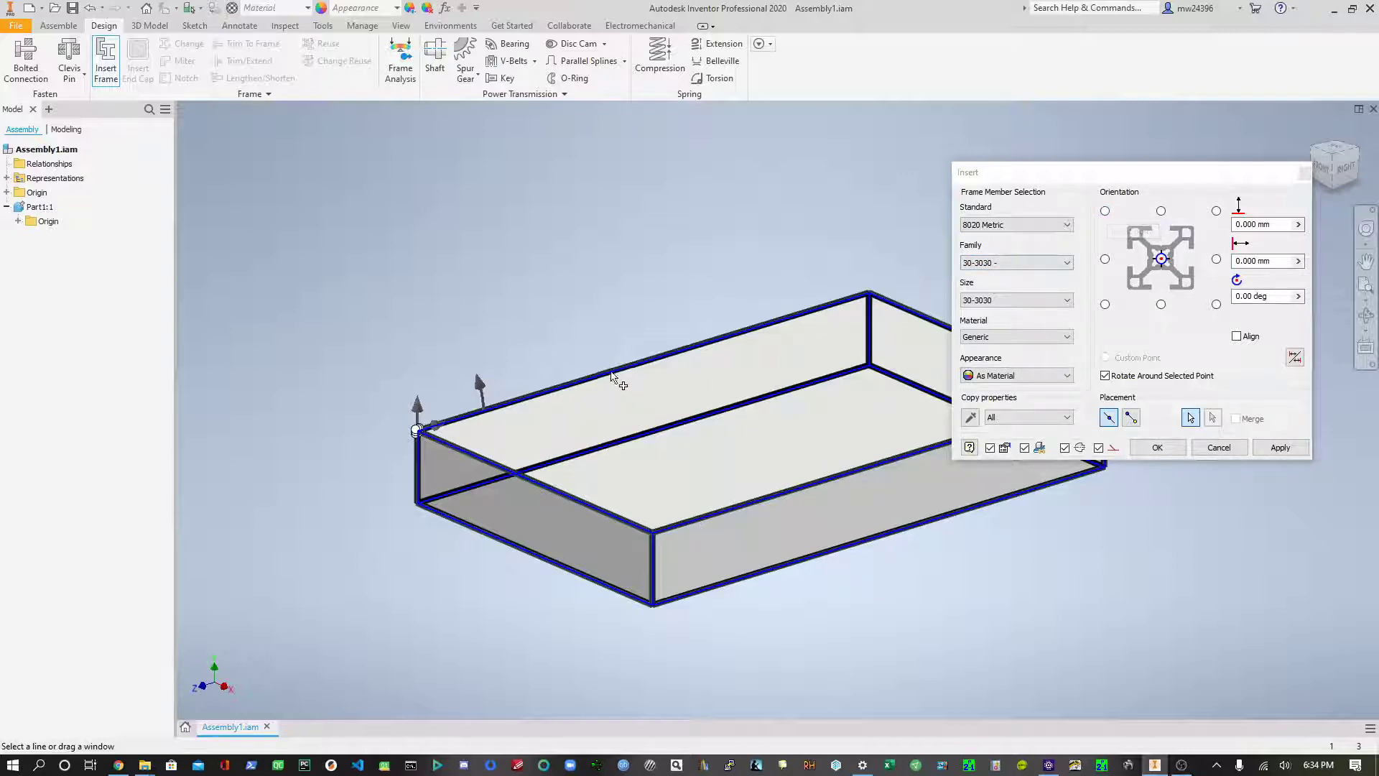
{"action": "left_click", "coordinate": [1106, 212]}
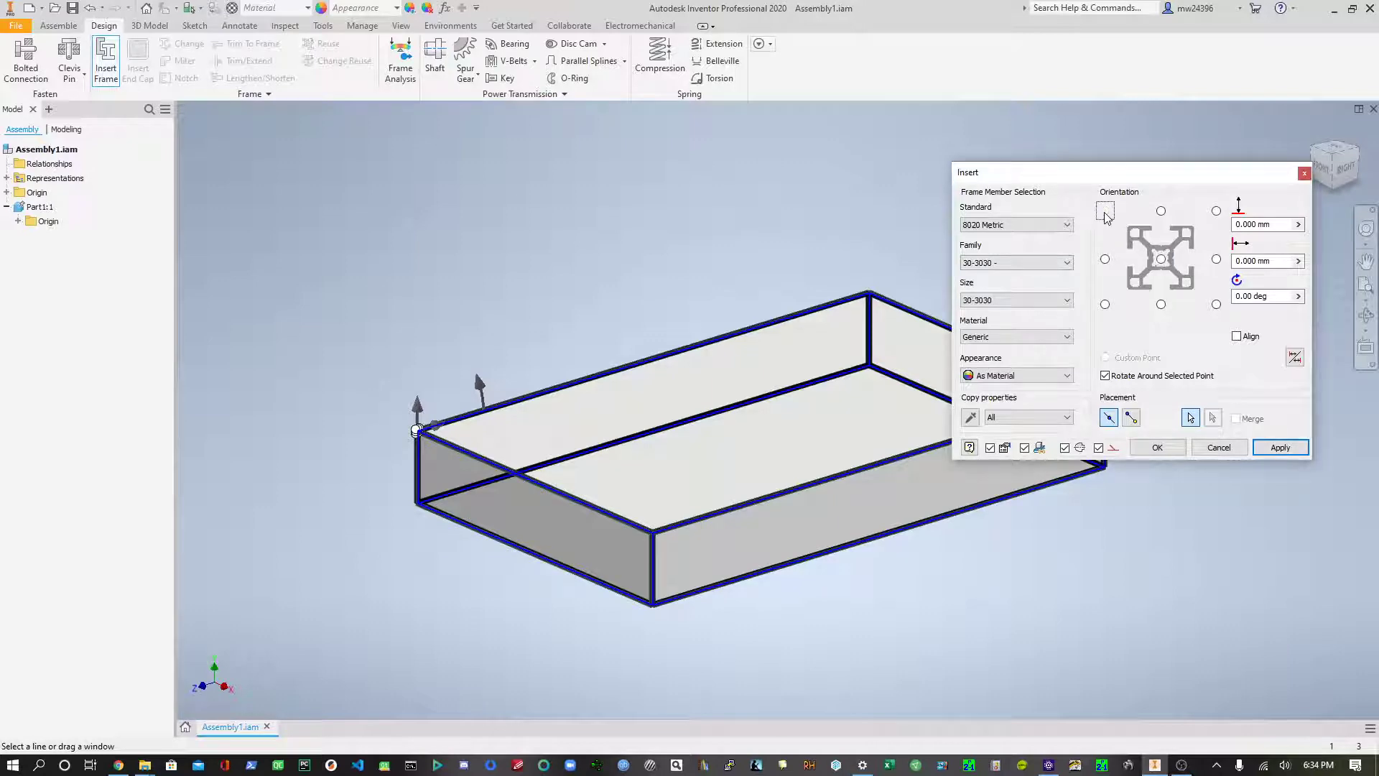
- Examine how the previewed frame members meet at the block's upper and lower front corners
{"action": "scroll", "coordinate": [652, 588], "scroll_direction": "up", "scroll_amount": 10}
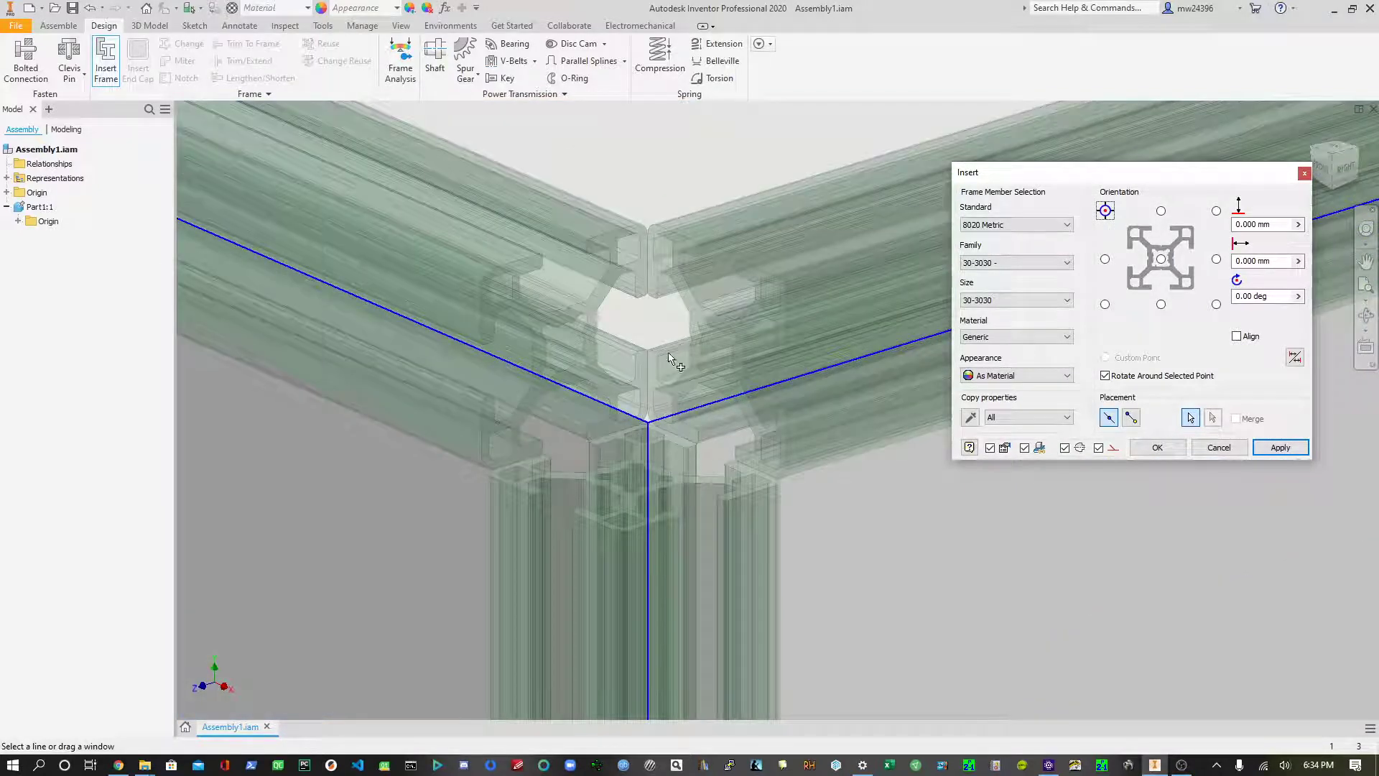
{"action": "scroll", "coordinate": [696, 336], "scroll_direction": "down", "scroll_amount": 5}
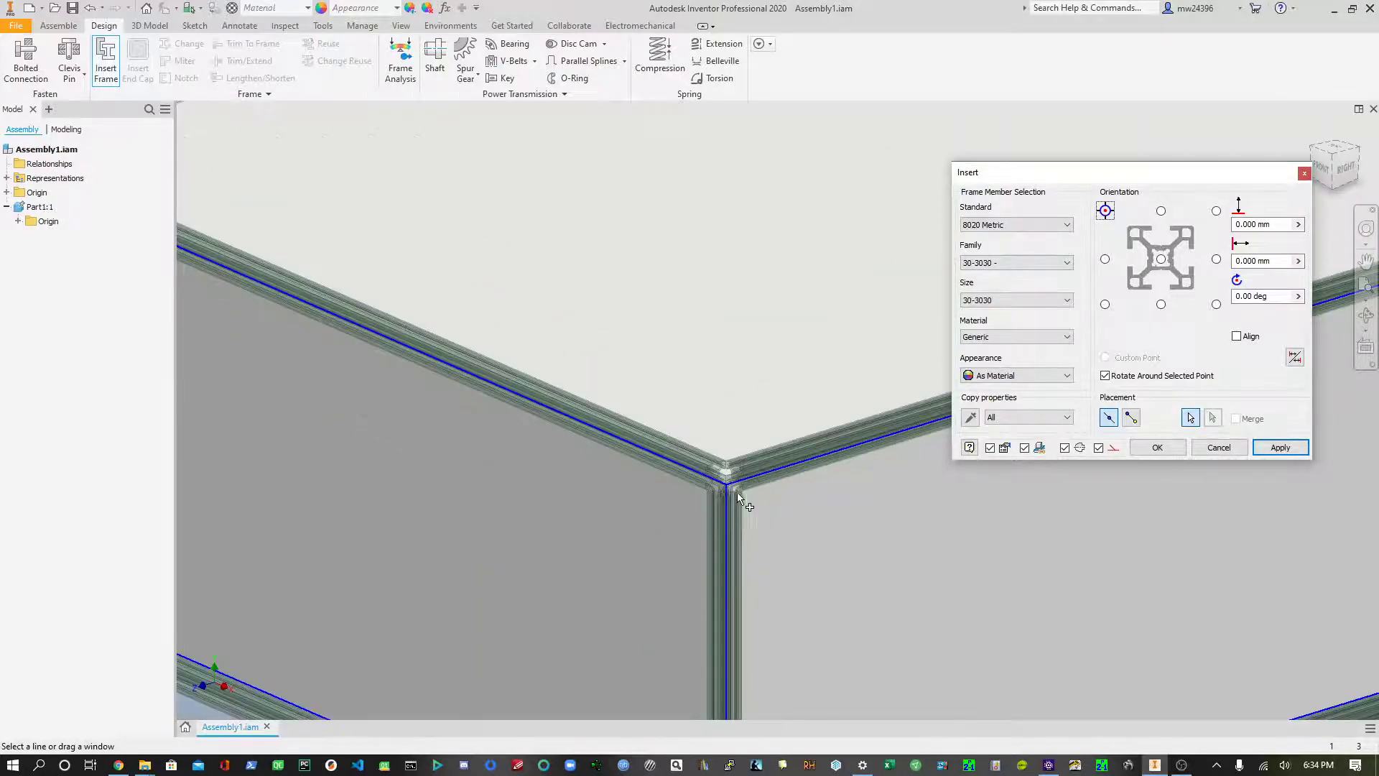
{"action": "scroll", "coordinate": [725, 553], "scroll_direction": "up", "scroll_amount": 6}
{"action": "scroll", "coordinate": [714, 526], "scroll_direction": "down", "scroll_amount": 5}
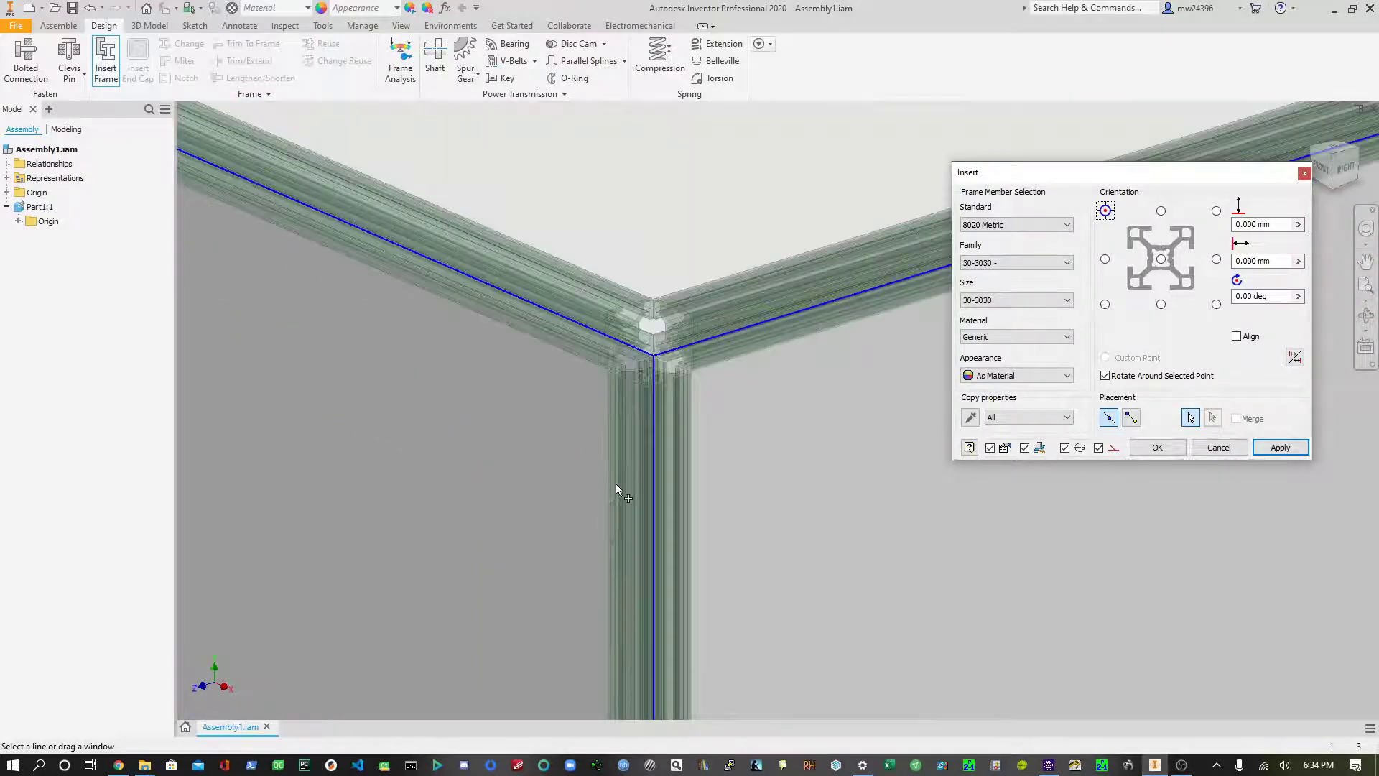
{"action": "key", "text": "F2"}
{"action": "middle_click_drag", "start_coordinate": [637, 255], "coordinate": [640, 249]}
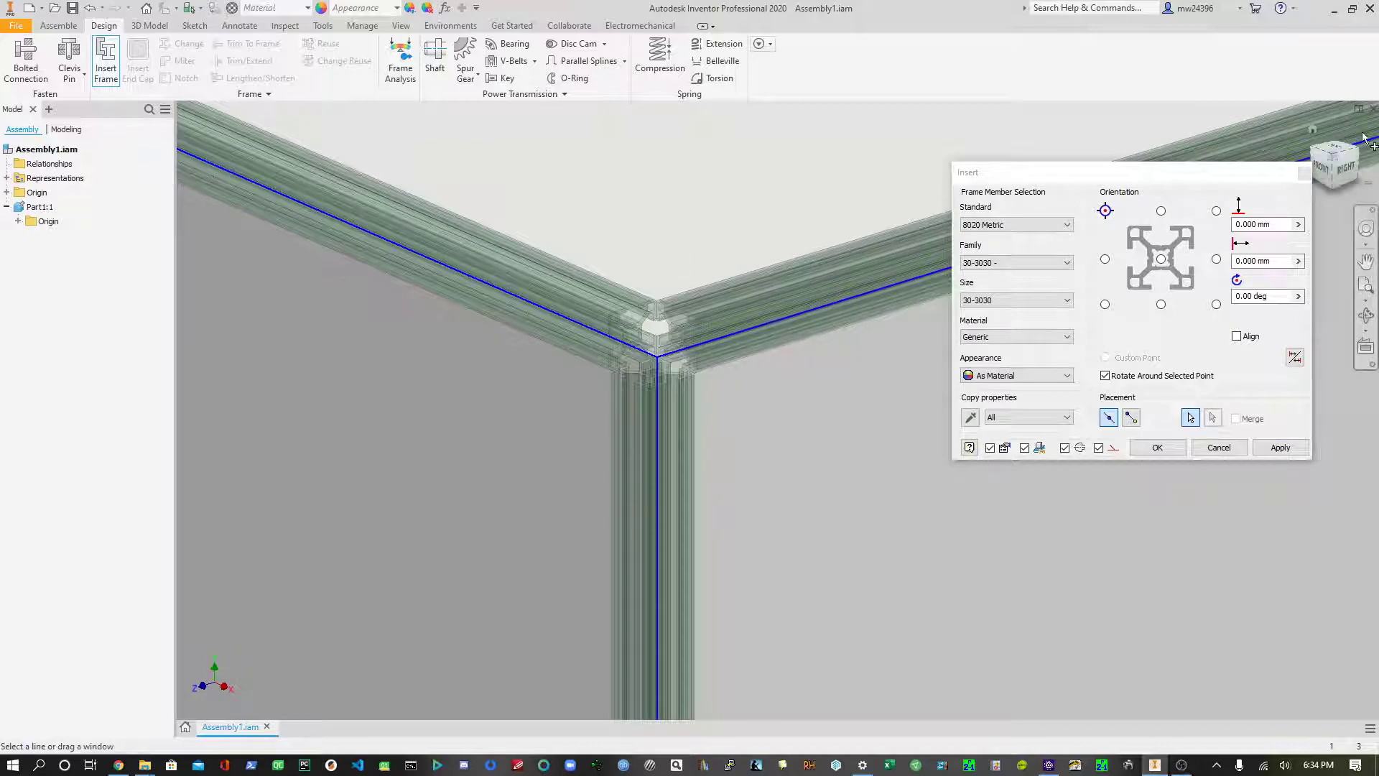
{"action": "mouse_move", "coordinate": [1339, 183]}
{"action": "left_mouse_down"}
{"action": "mouse_move", "coordinate": [1336, 202]}
{"action": "mouse_move", "coordinate": [1346, 175]}
{"action": "left_mouse_up"}
{"action": "scroll", "coordinate": [839, 461], "scroll_direction": "down", "scroll_amount": 6}
{"action": "scroll", "coordinate": [846, 464], "scroll_direction": "up", "scroll_amount": 8}
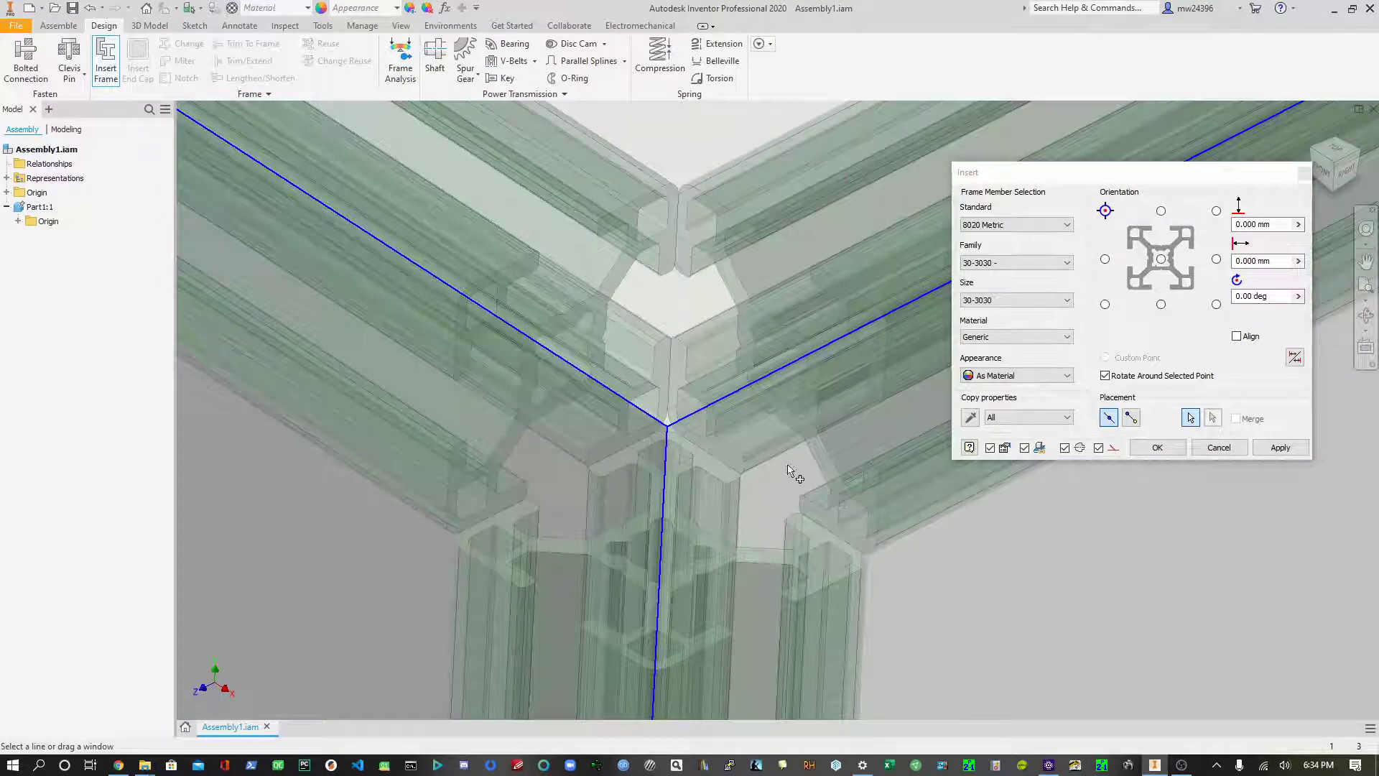
{"action": "scroll", "coordinate": [765, 476], "scroll_direction": "down", "scroll_amount": 8}
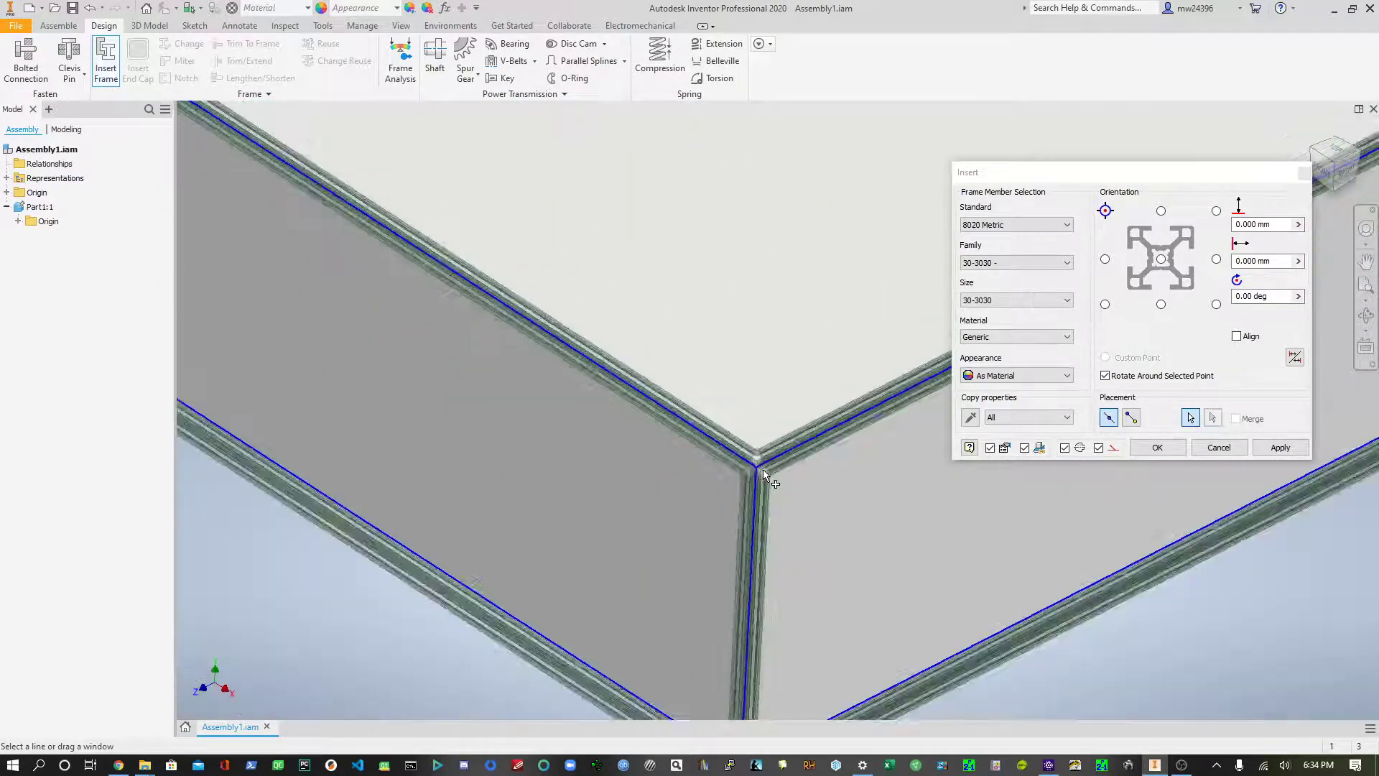
{"action": "scroll", "coordinate": [751, 585], "scroll_direction": "up", "scroll_amount": 8}
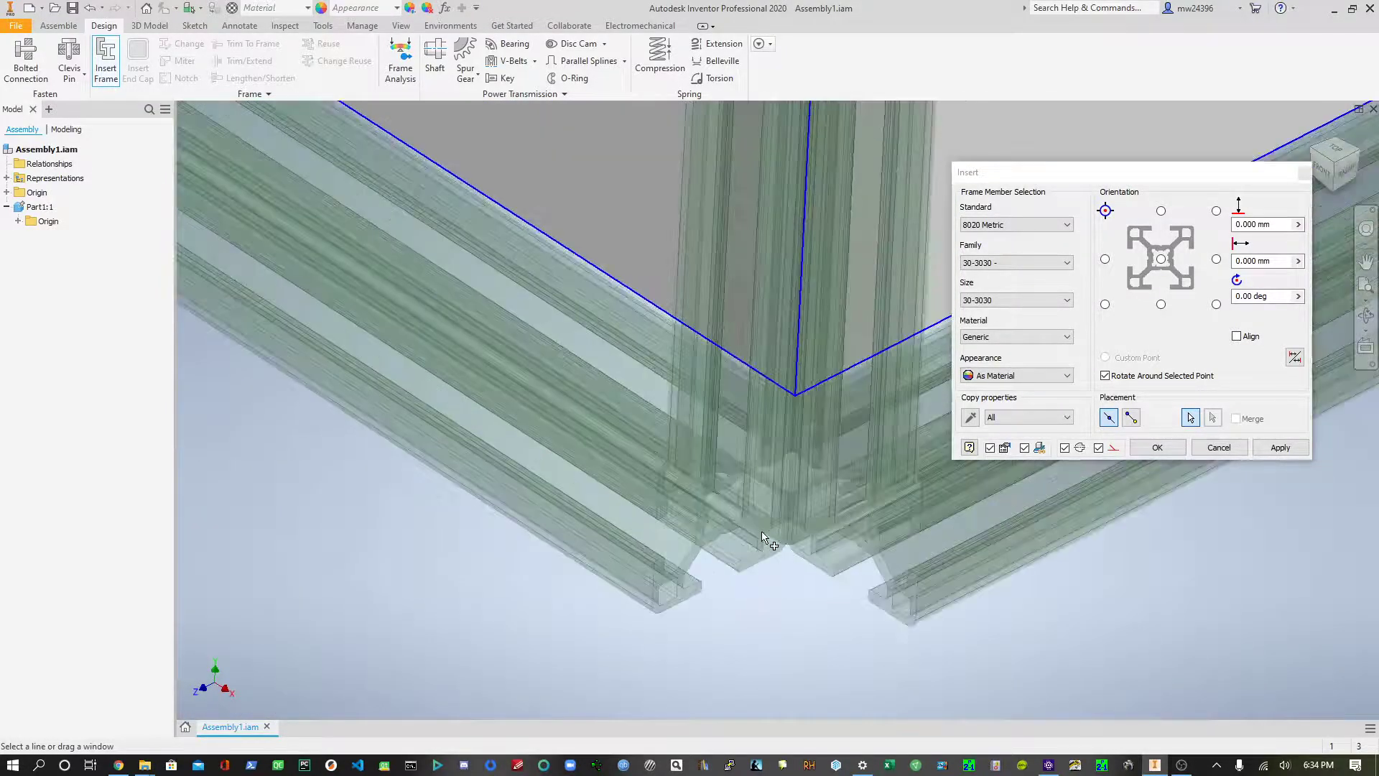
{"action": "scroll", "coordinate": [765, 540], "scroll_direction": "down", "scroll_amount": 4}
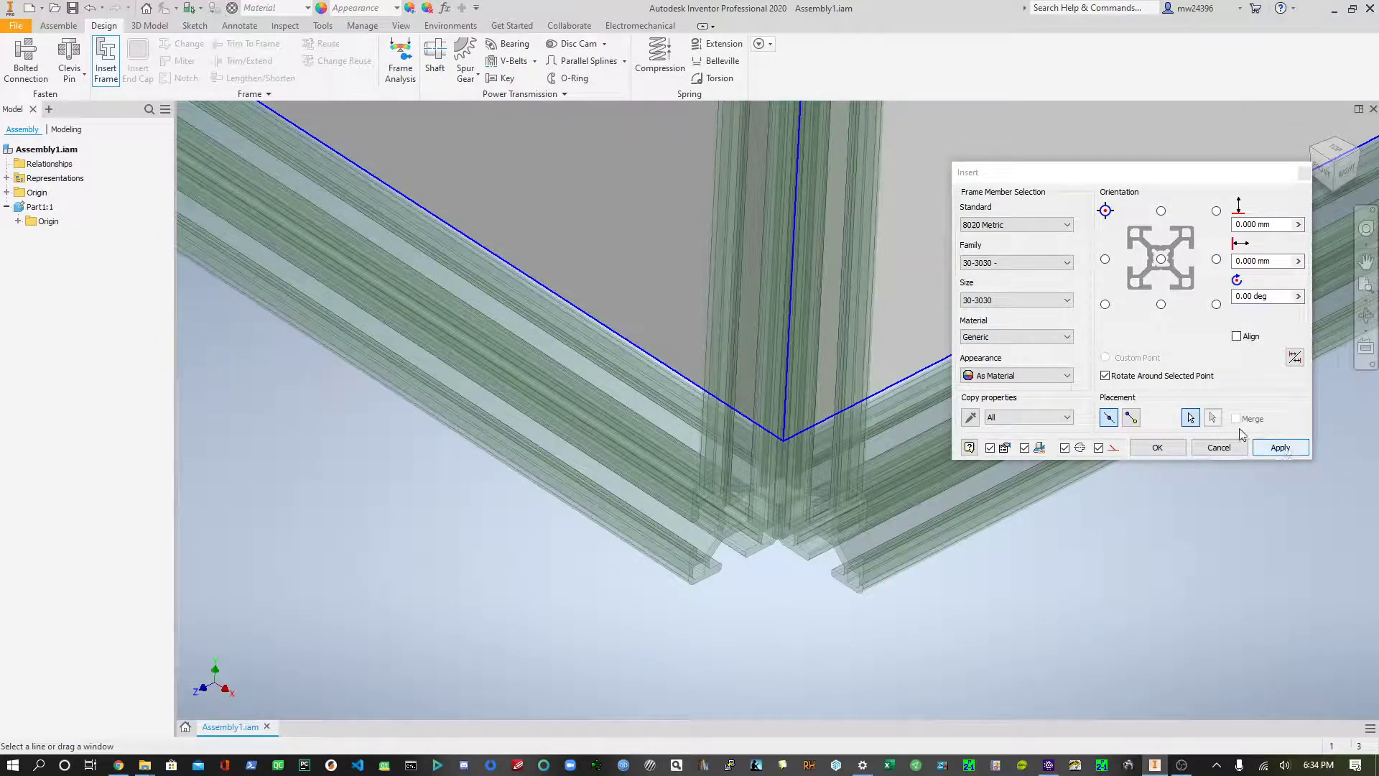
- Set the orientation reference to the profile's center and insert the 30-3030 members on all block edges with the default file names
{"action": "left_click", "coordinate": [1162, 259]}
{"action": "left_click", "coordinate": [1161, 259]}
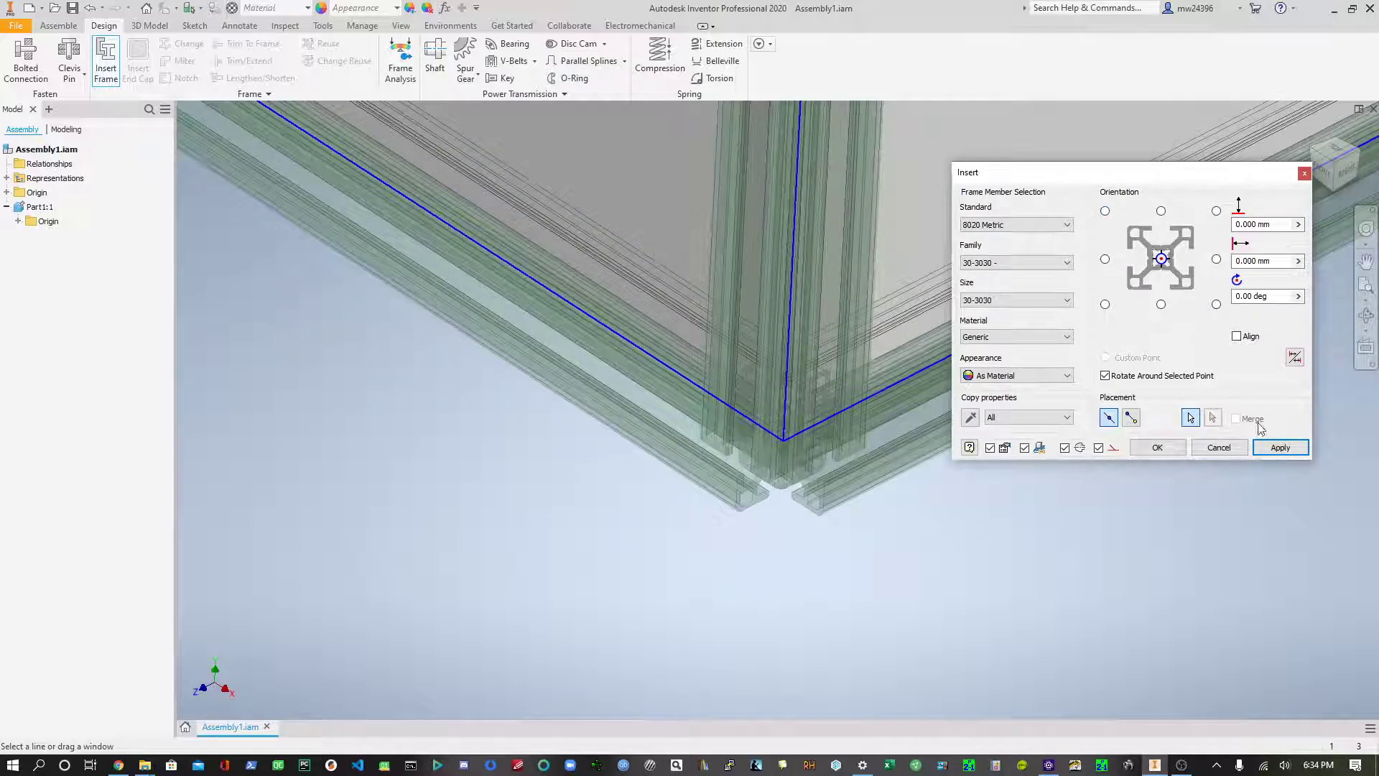
{"action": "left_click", "coordinate": [1280, 447]}
{"action": "left_click", "coordinate": [335, 292]}
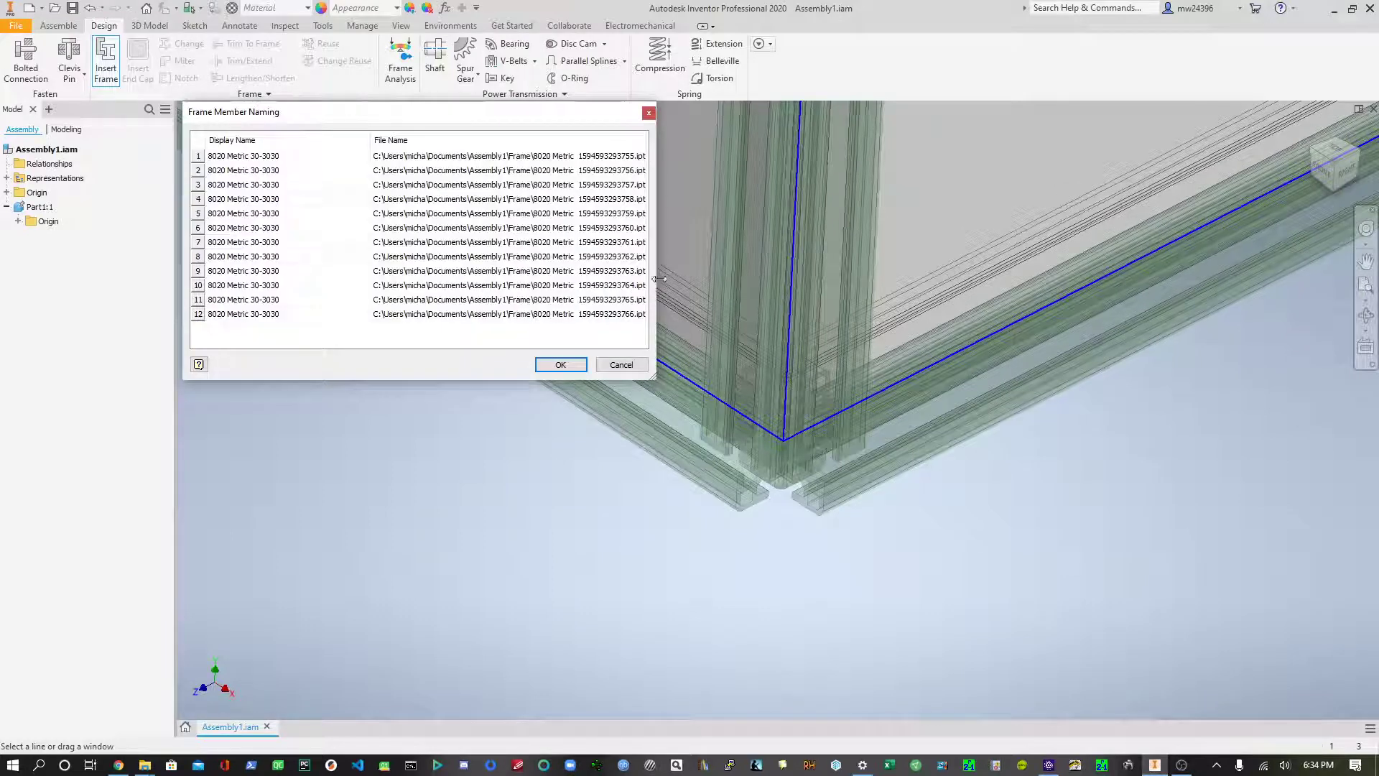
{"action": "left_click_drag", "start_coordinate": [659, 279], "coordinate": [668, 279]}
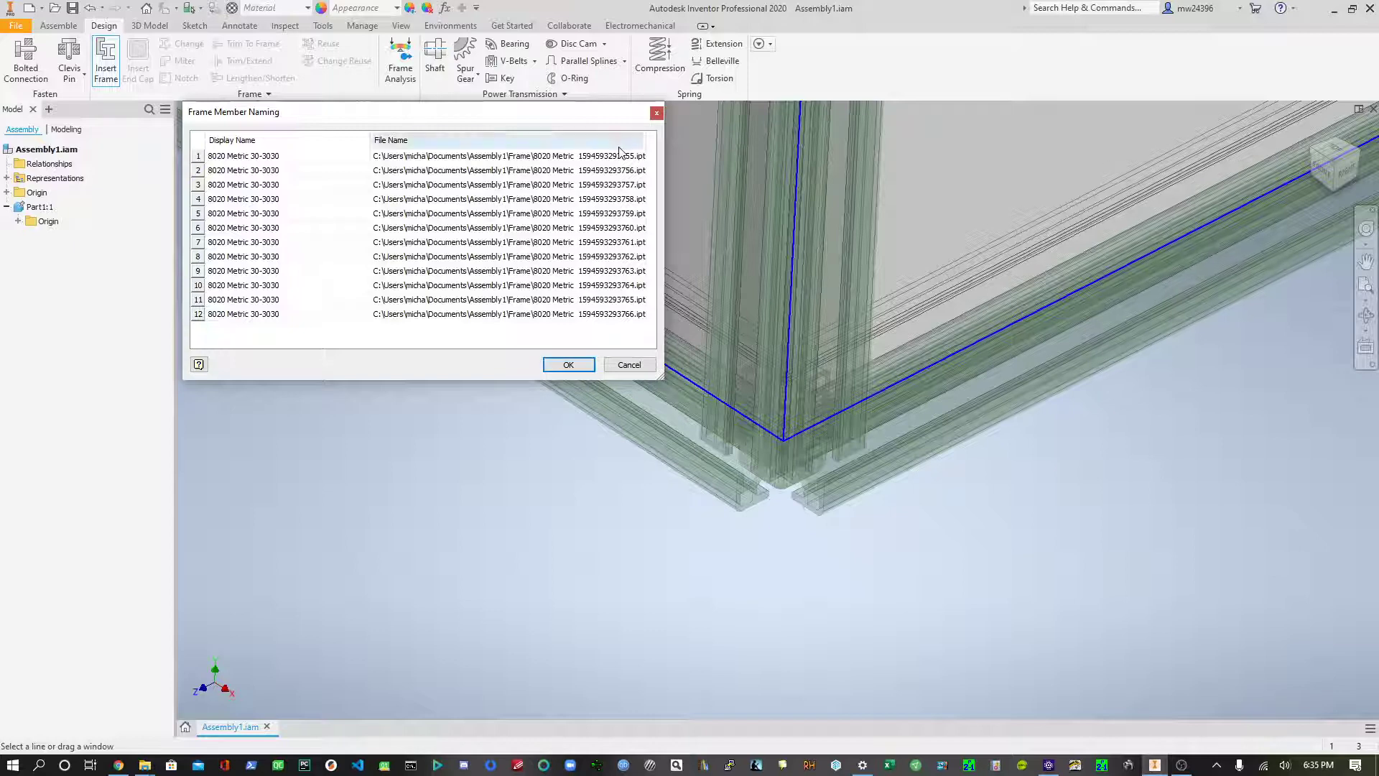
{"action": "left_click_drag", "start_coordinate": [662, 173], "coordinate": [704, 173]}
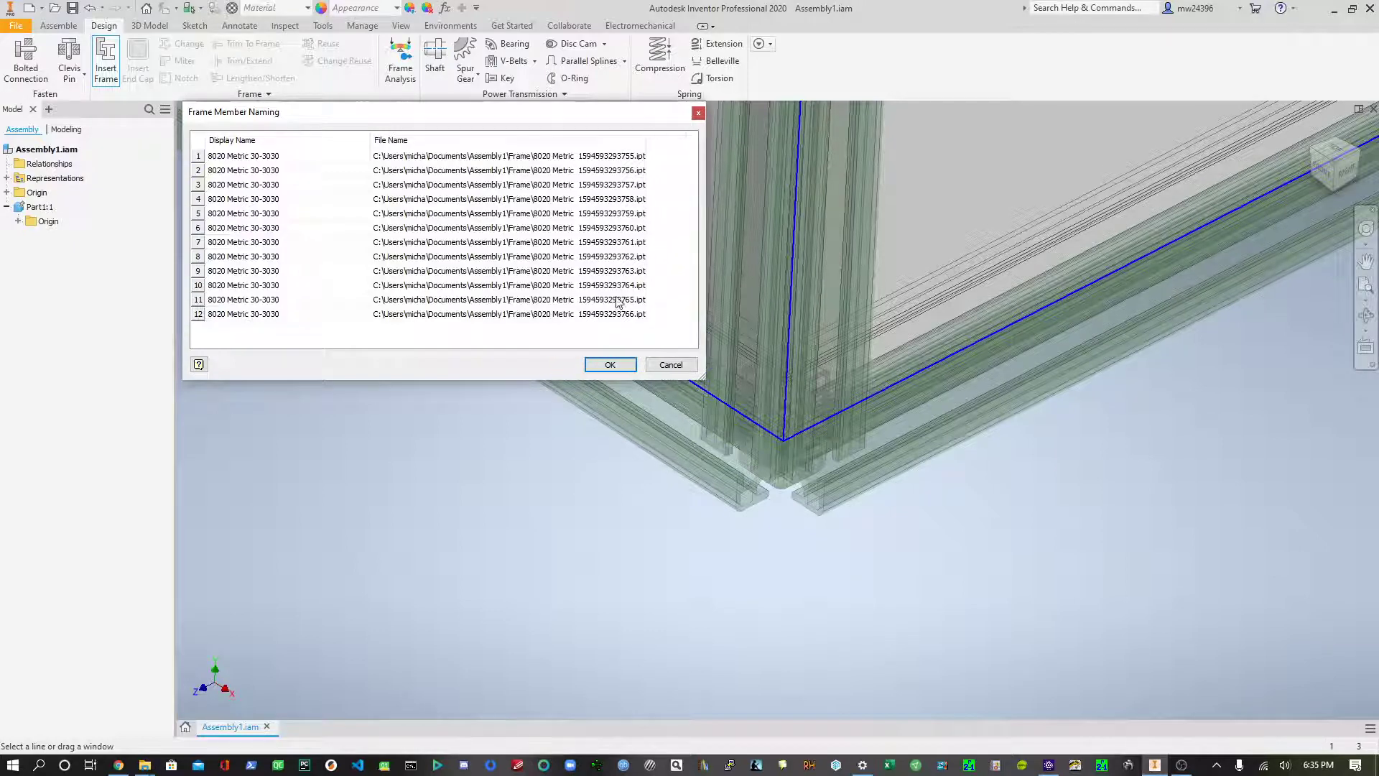
{"action": "left_click", "coordinate": [612, 367]}
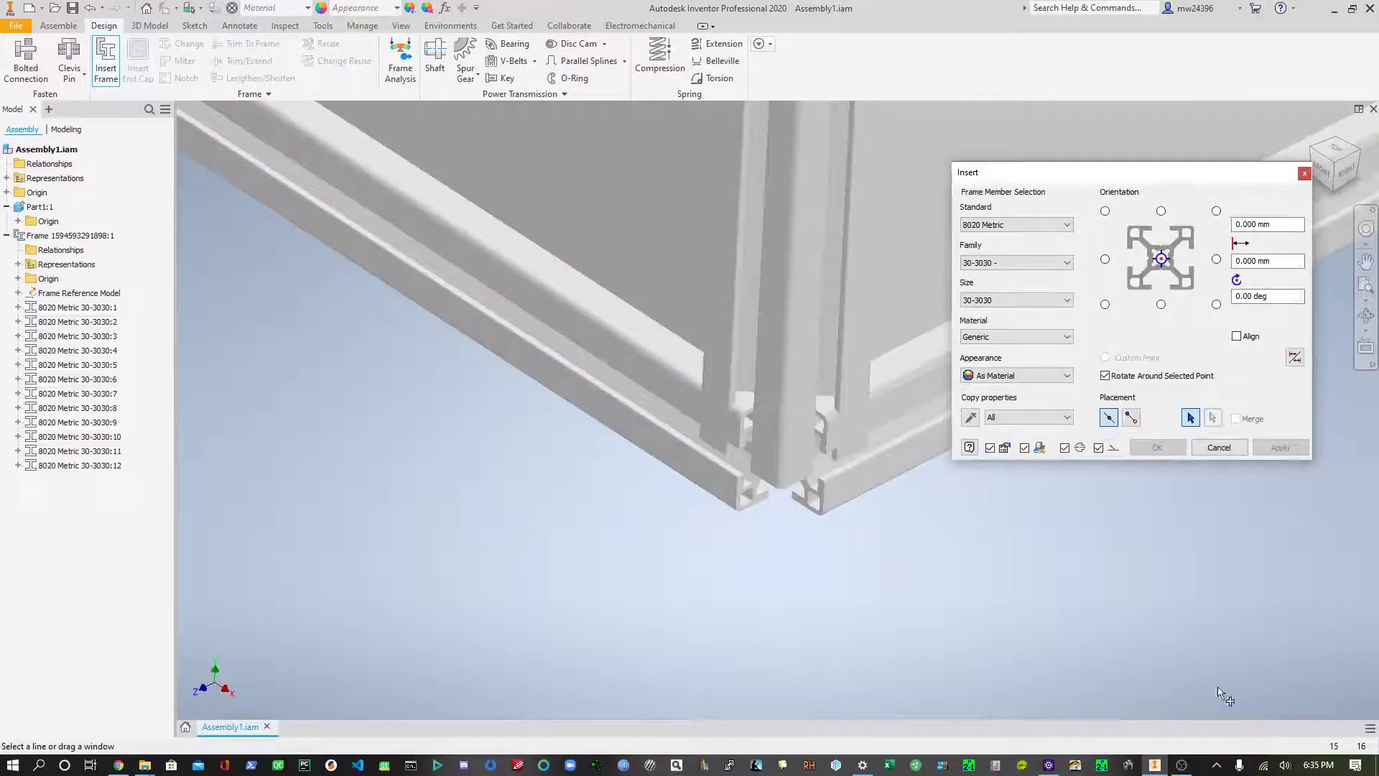
{"action": "left_click", "coordinate": [1304, 175]}
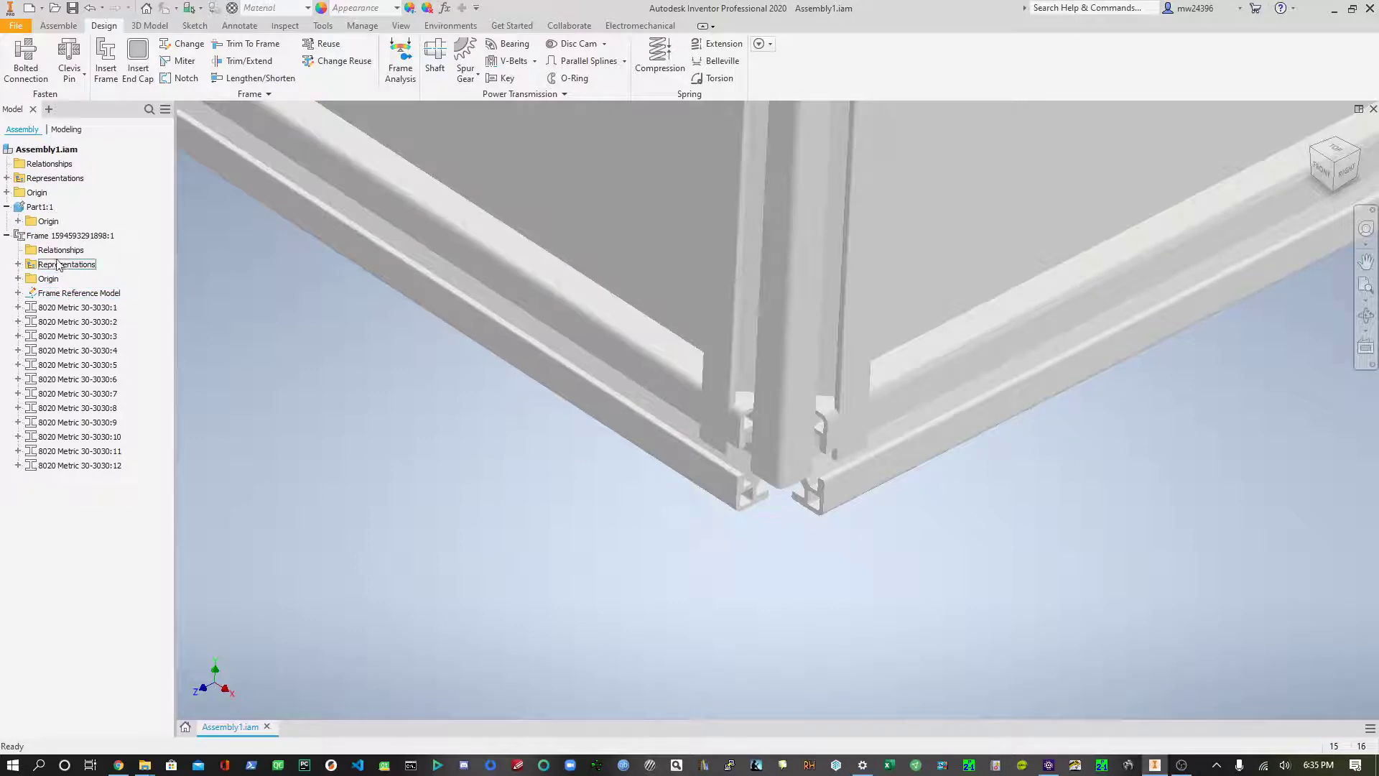
- Hide the block Part1 inside the frame
{"action": "right_click", "coordinate": [26, 209]}
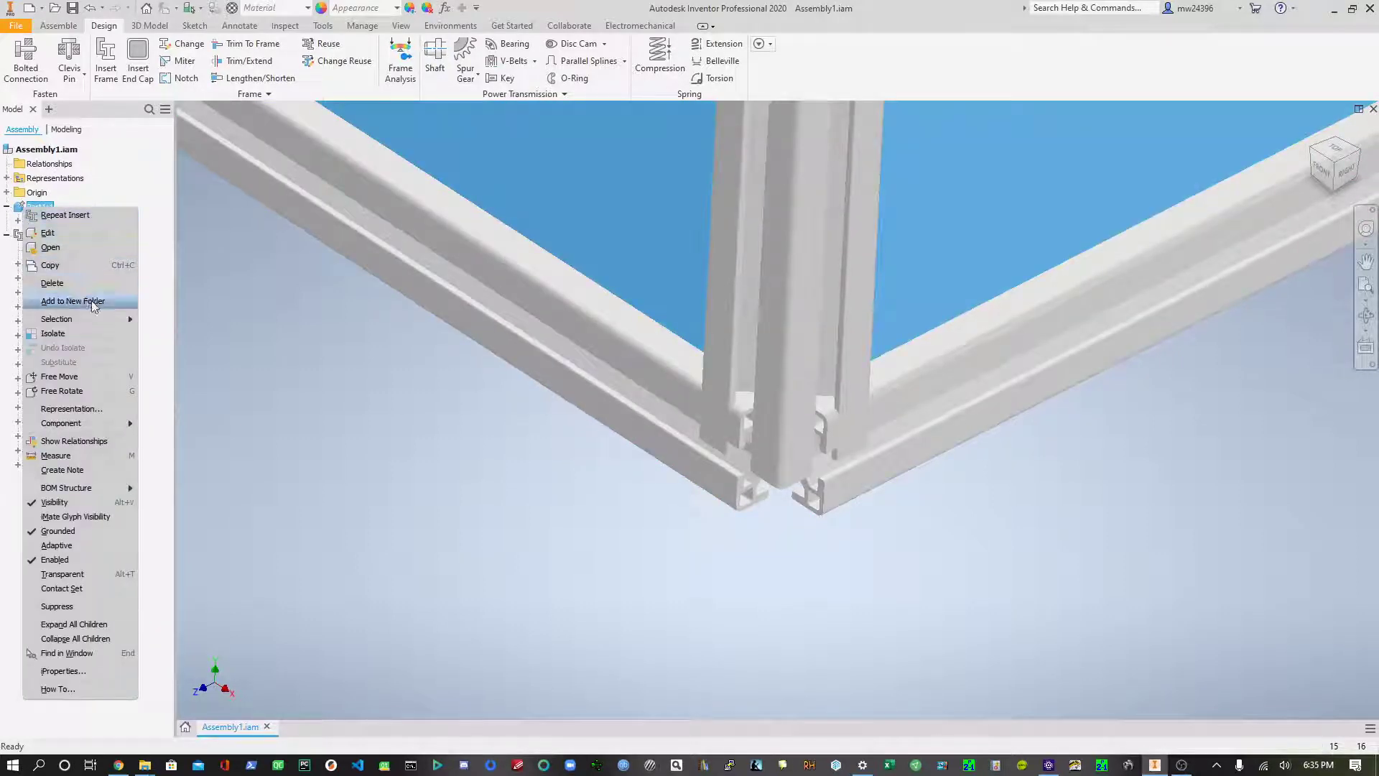
{"action": "left_click", "coordinate": [75, 505]}
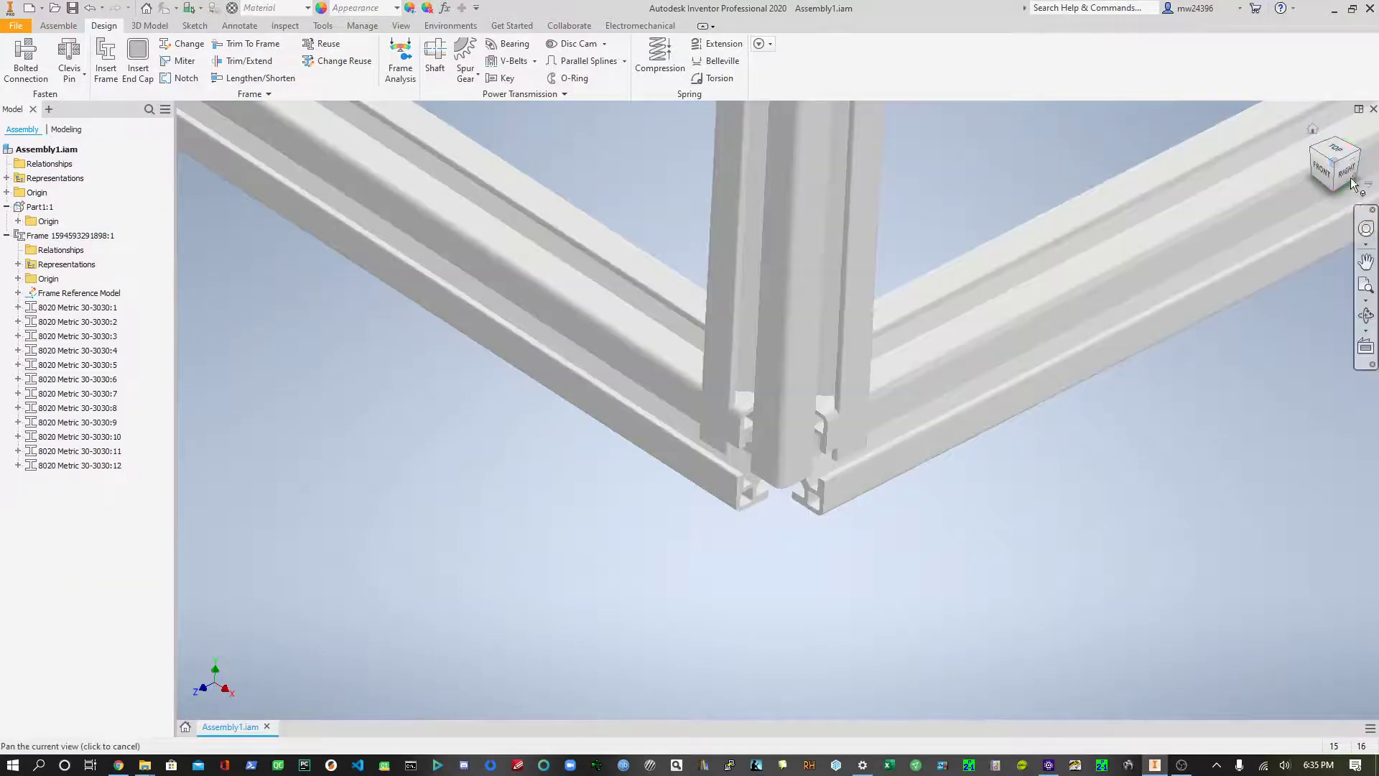
- Use Trim To Frame with 0 mm offsets to cut the vertical front-right member against the lower right-side member
{"action": "left_click", "coordinate": [1346, 181]}
{"action": "scroll", "coordinate": [625, 419], "scroll_direction": "down", "scroll_amount": 10}
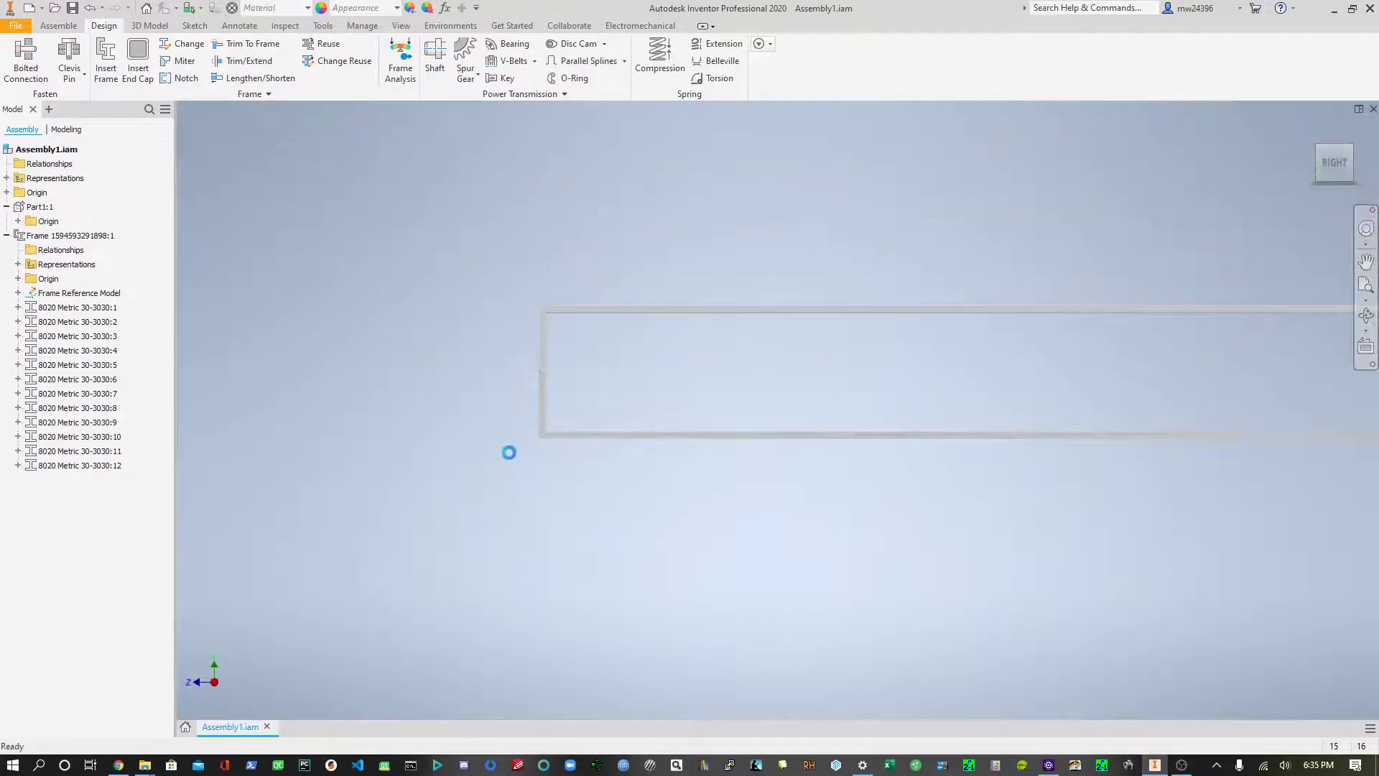
{"action": "scroll", "coordinate": [539, 394], "scroll_direction": "down", "scroll_amount": 4}
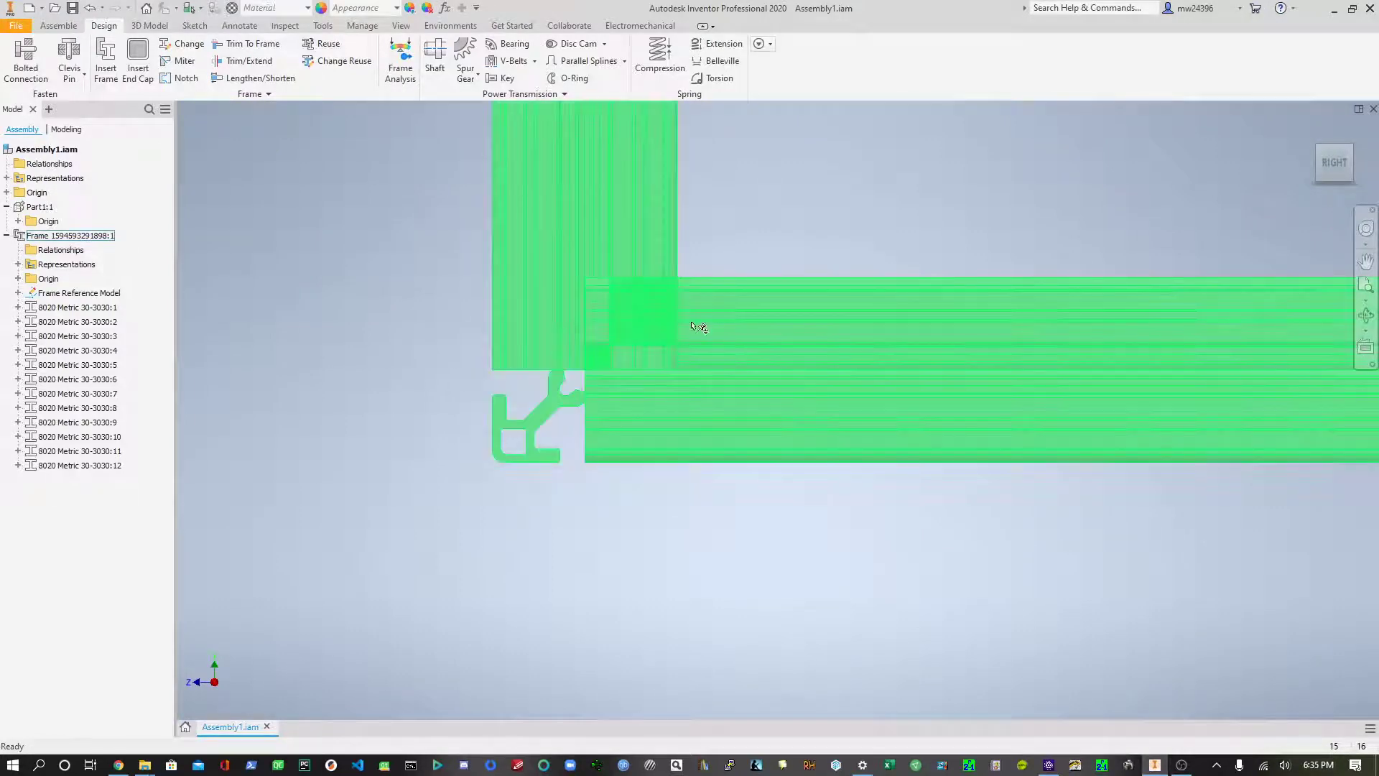
{"action": "left_click", "coordinate": [1320, 165]}
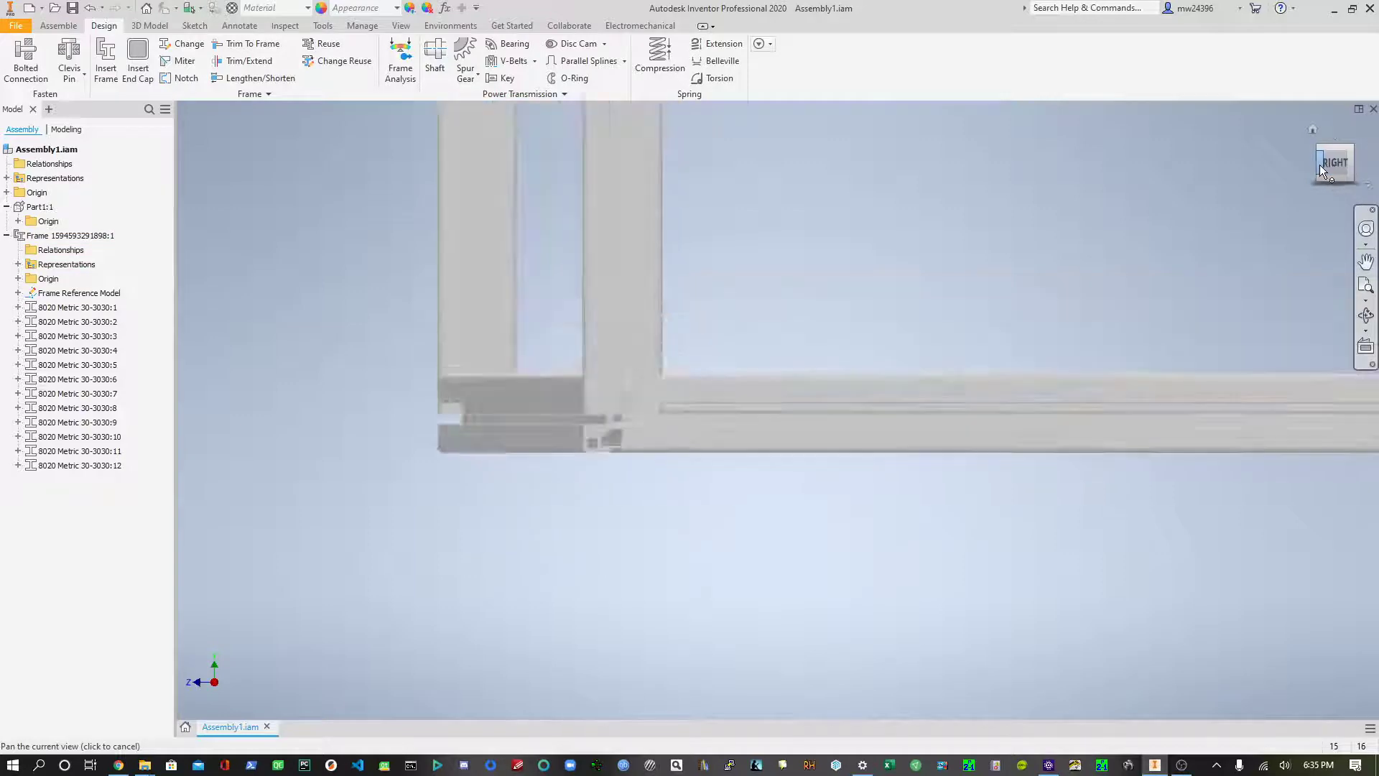
{"action": "scroll", "coordinate": [704, 439], "scroll_direction": "down", "scroll_amount": 6}
{"action": "scroll", "coordinate": [705, 438], "scroll_direction": "down", "scroll_amount": 4}
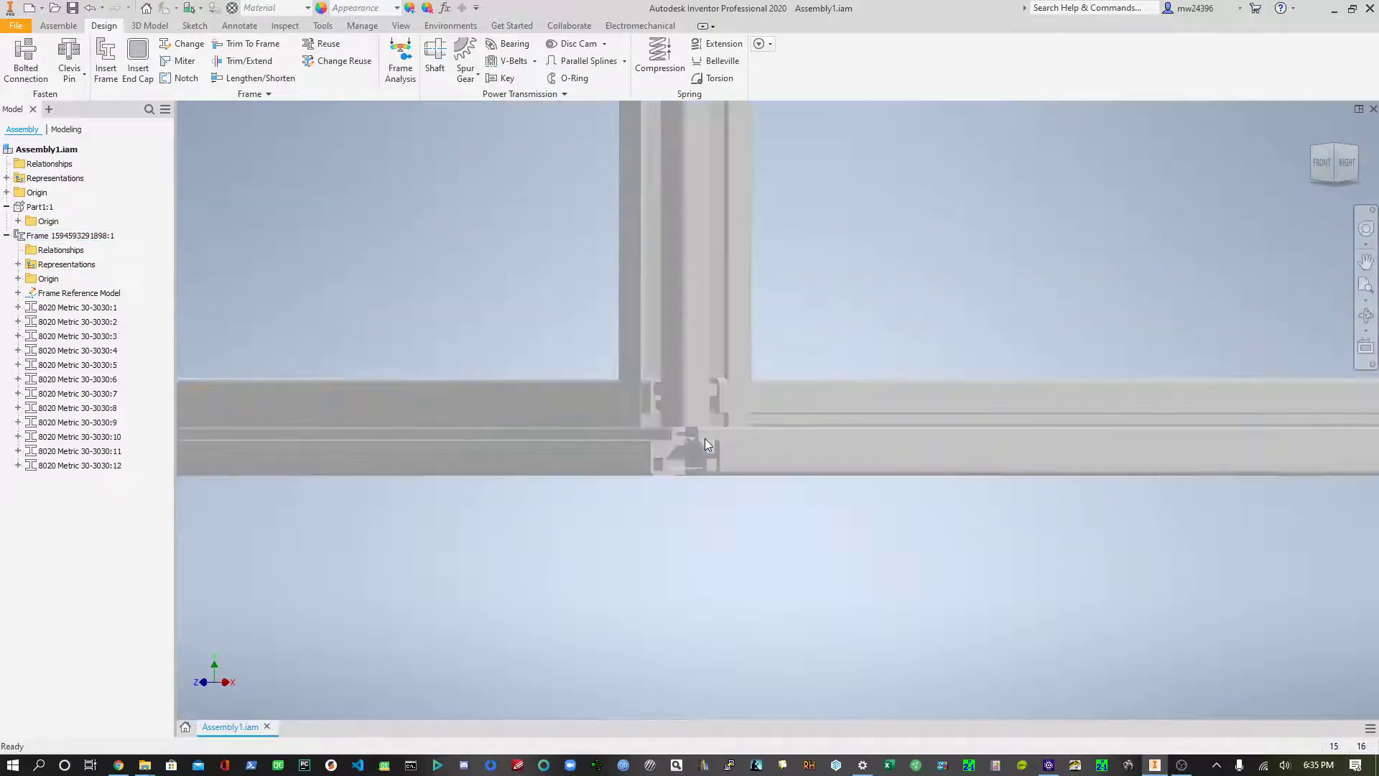
{"action": "left_click", "coordinate": [260, 50]}
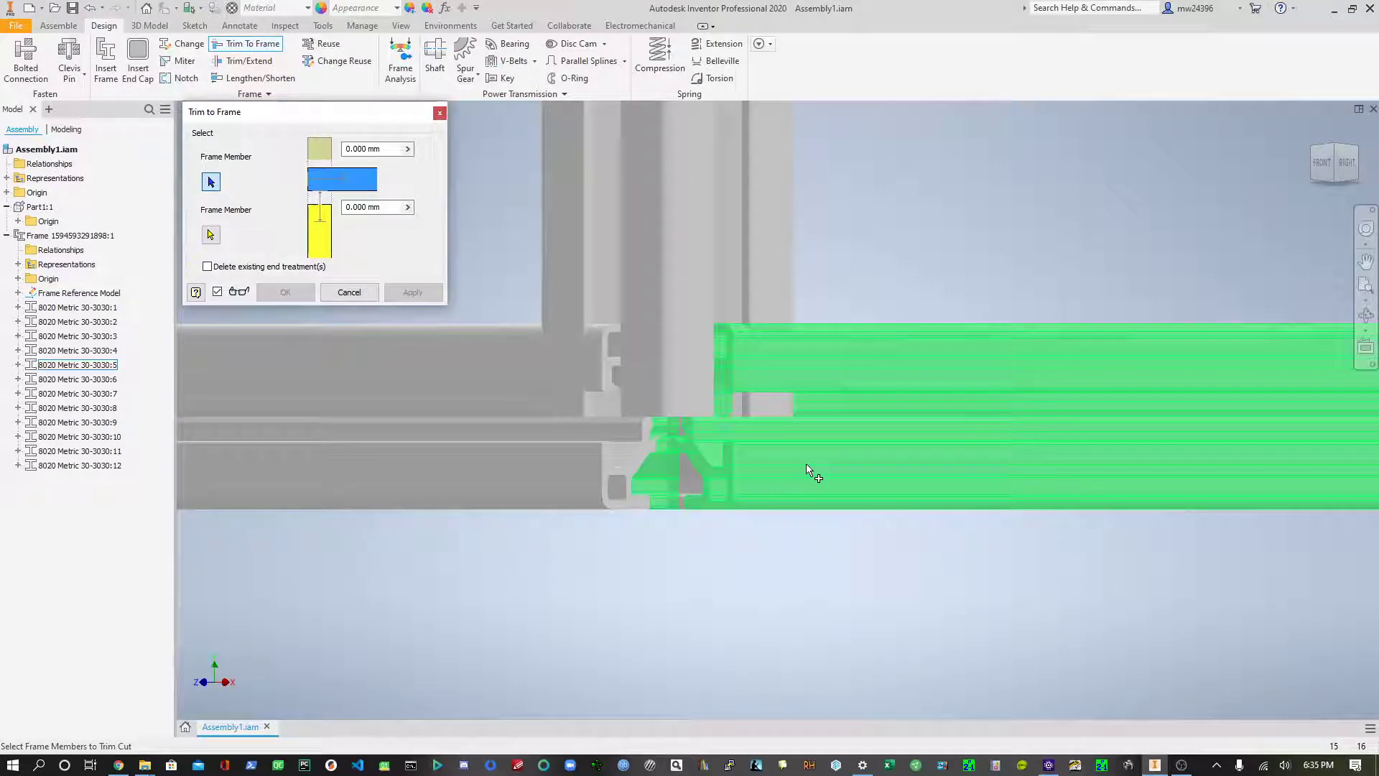
{"action": "left_click", "coordinate": [807, 471]}
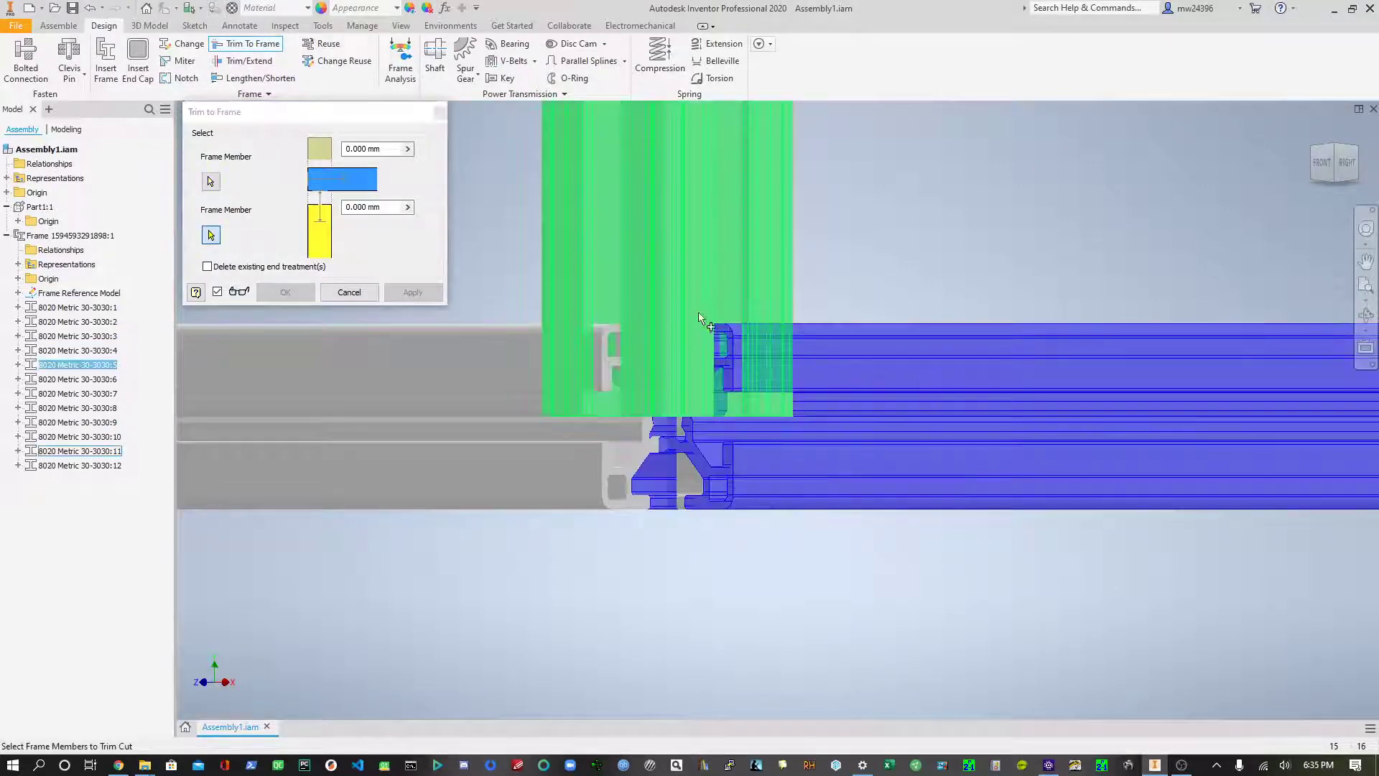
{"action": "left_click", "coordinate": [688, 280]}
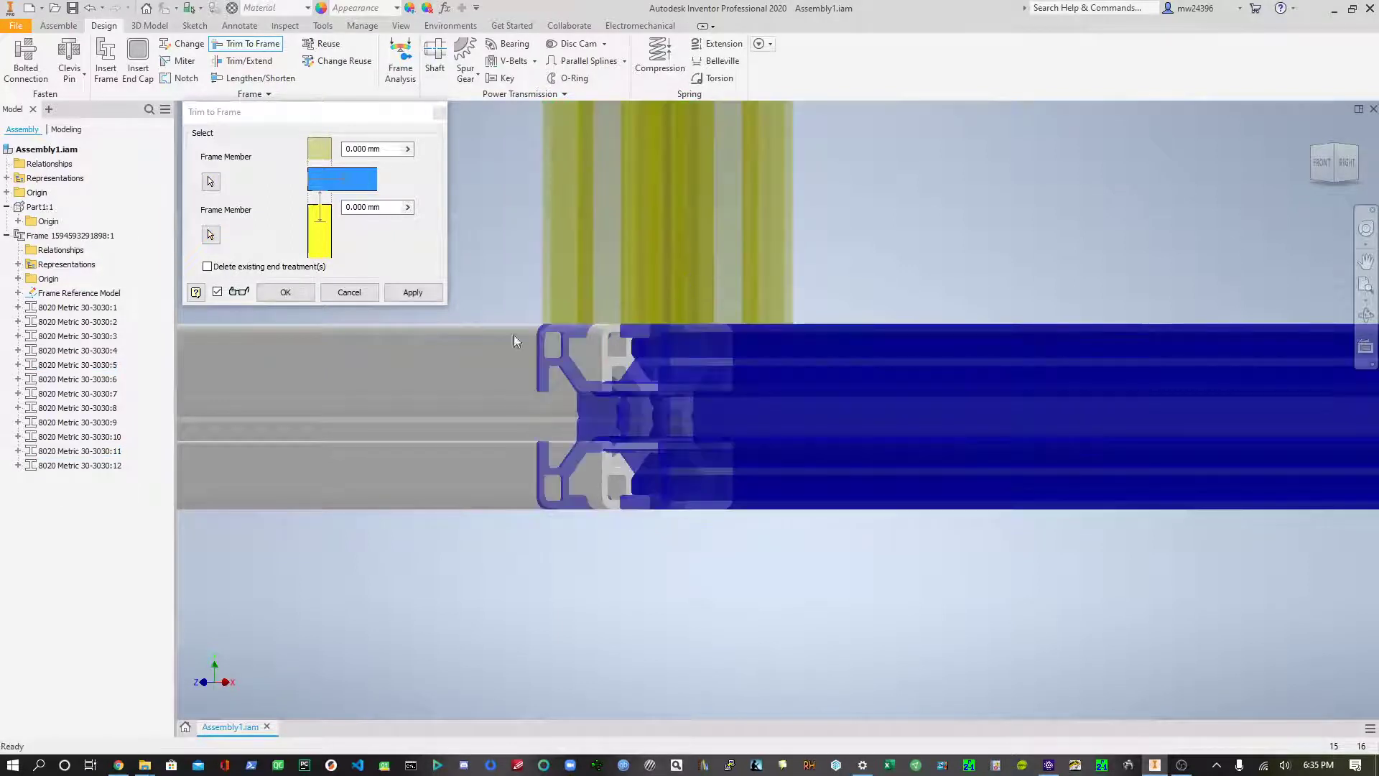
{"action": "left_click", "coordinate": [397, 294]}
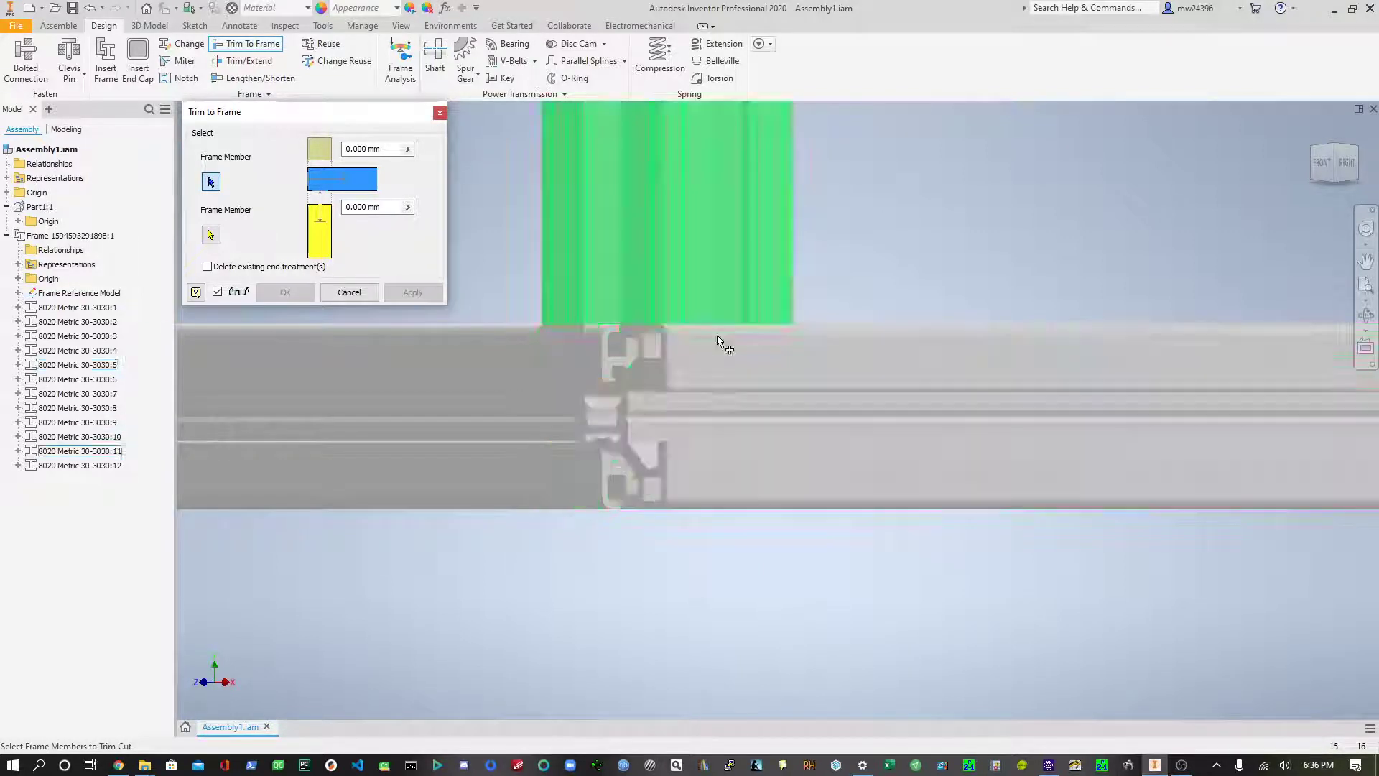
- Try to trim the lower right-side member against the lower front member at their shared corner using Trim To Frame with 0 mm offsets
{"action": "scroll", "coordinate": [737, 521], "scroll_direction": "down", "scroll_amount": 3}
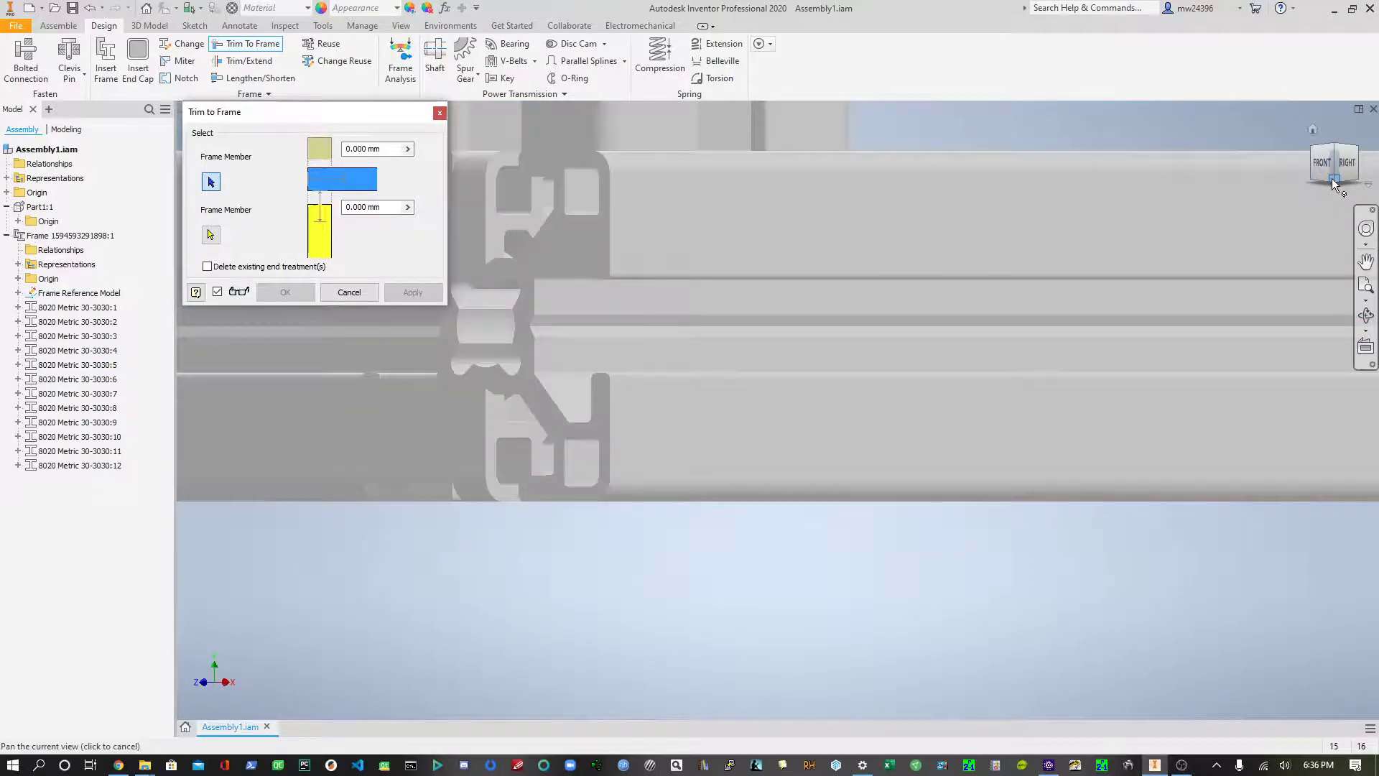
{"action": "left_click", "coordinate": [1333, 177]}
{"action": "scroll", "coordinate": [693, 309], "scroll_direction": "down", "scroll_amount": 5}
{"action": "scroll", "coordinate": [730, 294], "scroll_direction": "down", "scroll_amount": 6}
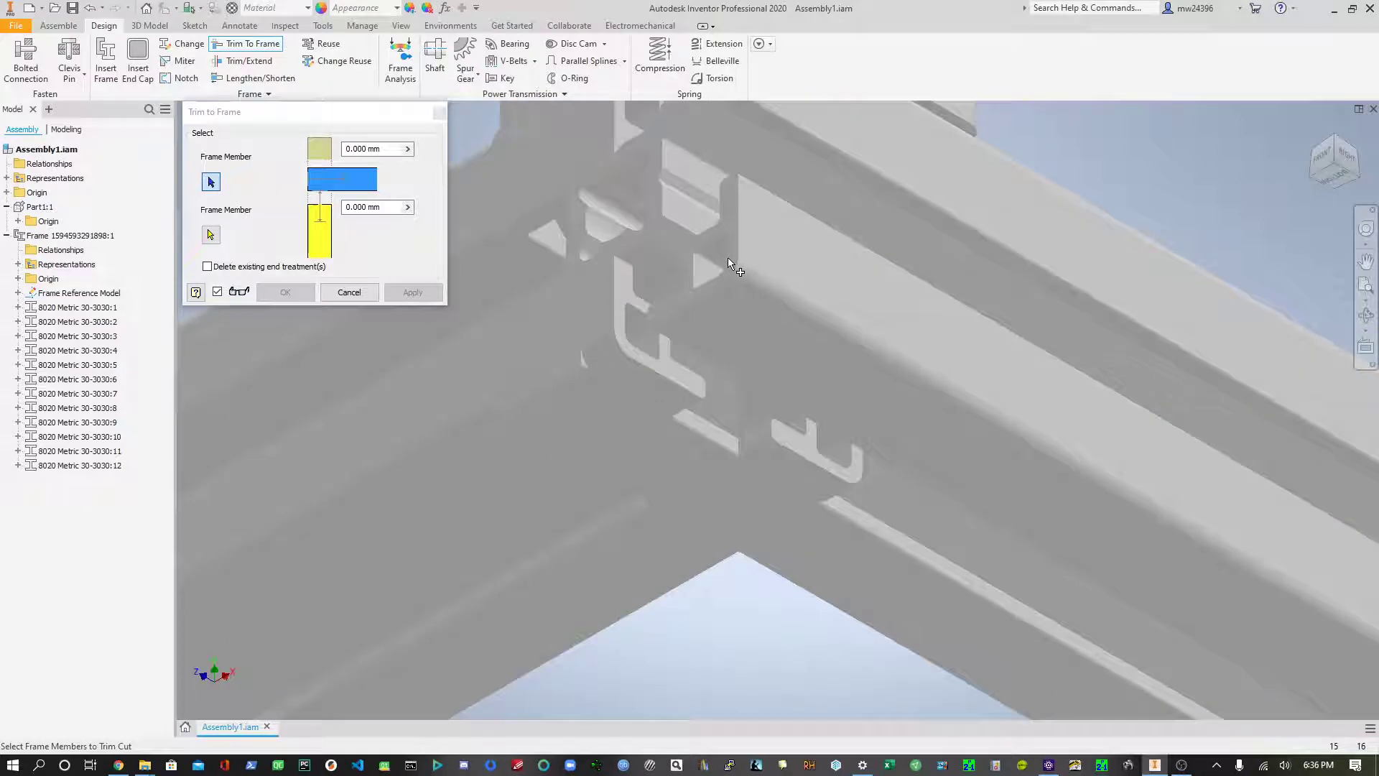
{"action": "left_click", "coordinate": [614, 369]}
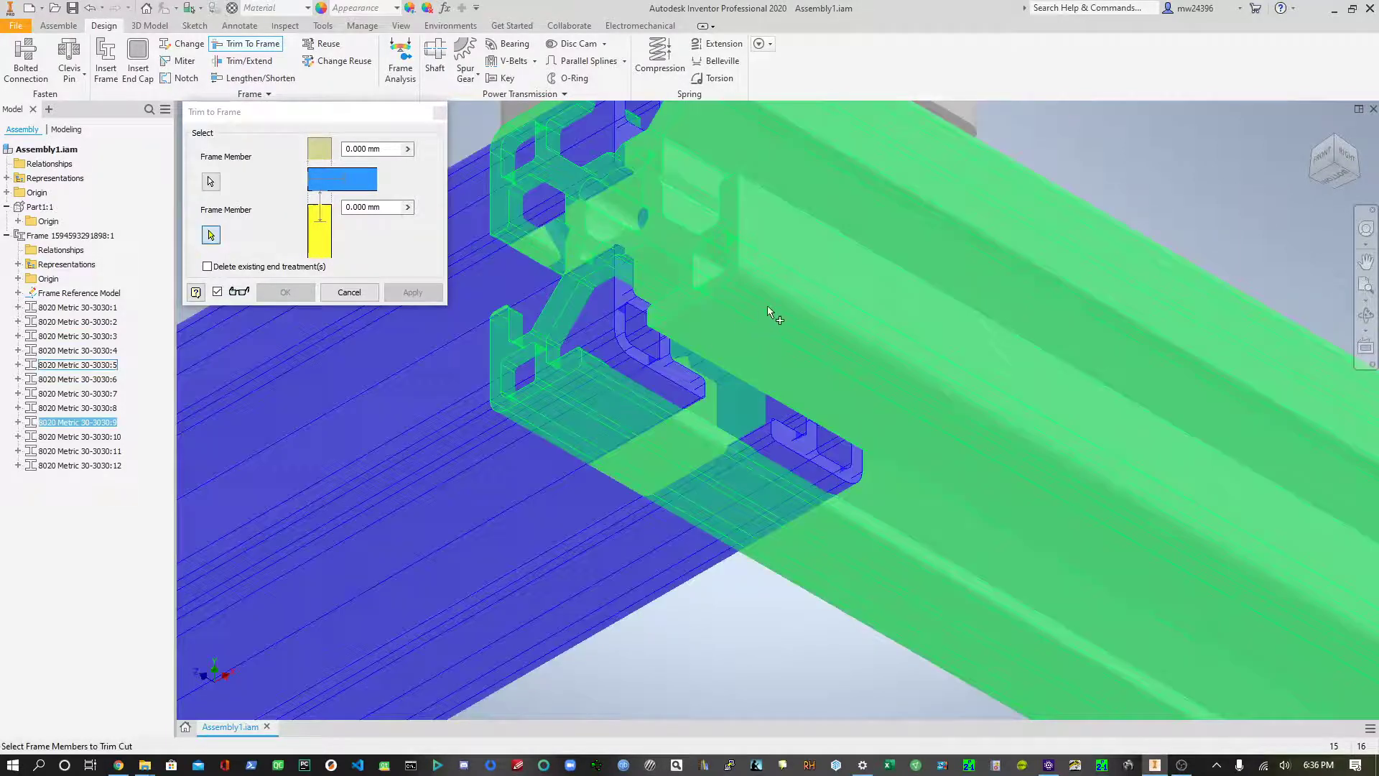
{"action": "left_click", "coordinate": [774, 299]}
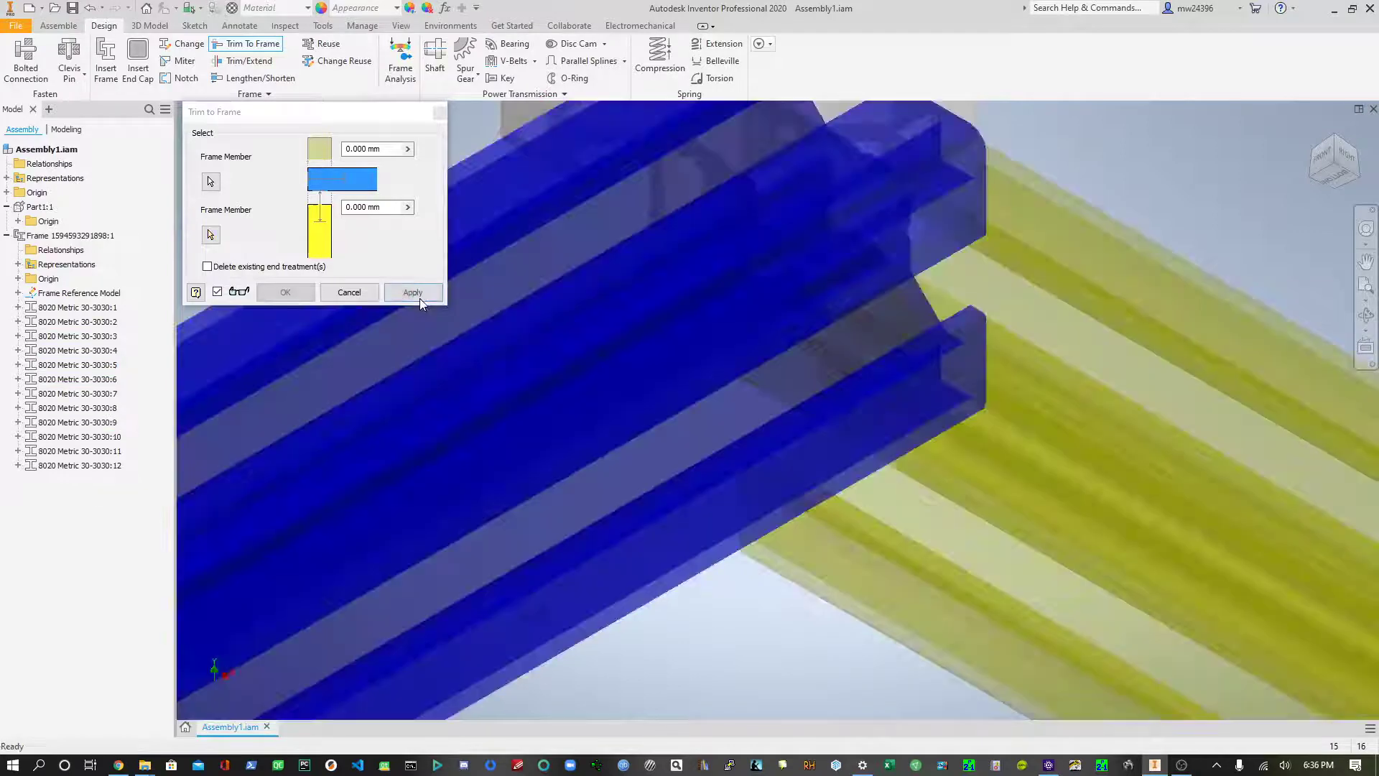
{"action": "left_click", "coordinate": [417, 296]}
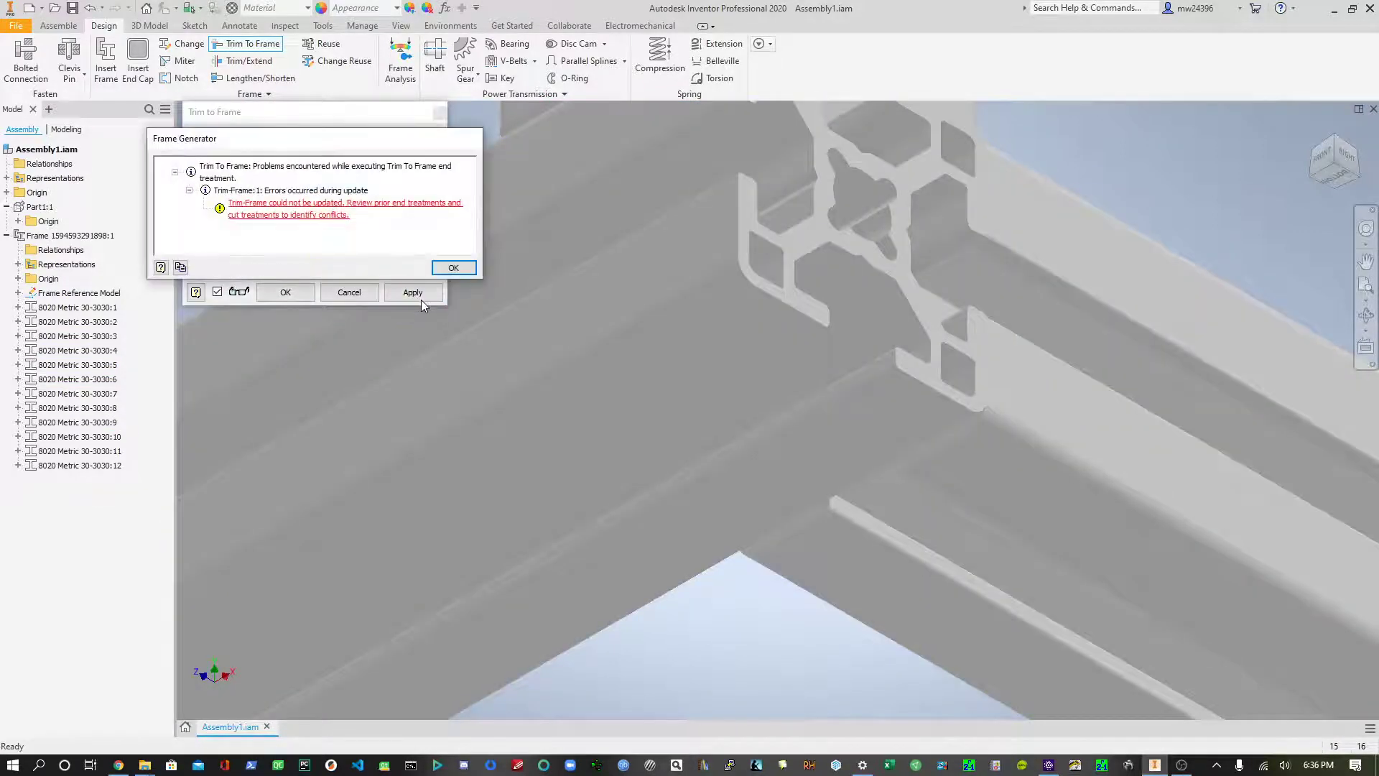
{"action": "left_click", "coordinate": [450, 268]}
{"action": "left_click", "coordinate": [371, 298]}
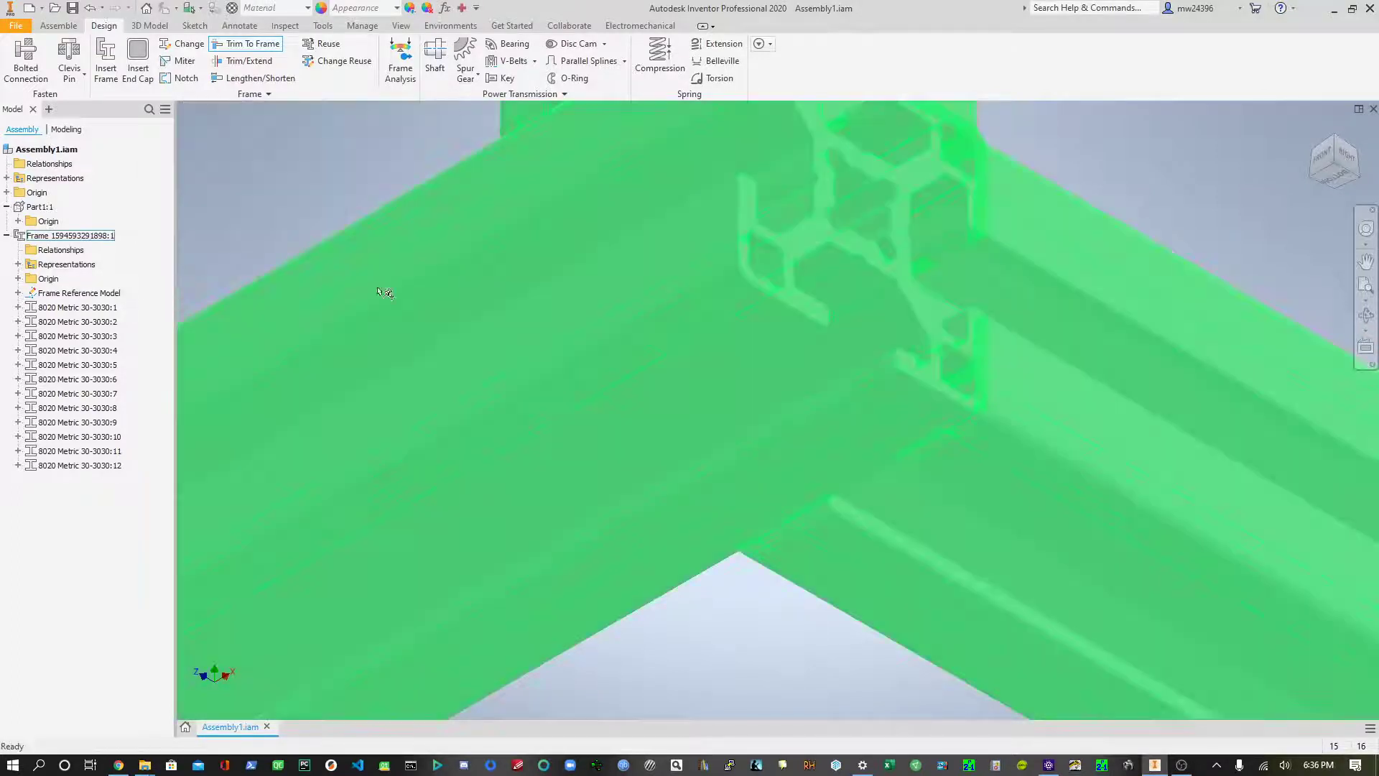
- Examine how the frame members meet at the lower and upper front-right corners and across the whole frame
{"action": "left_click", "coordinate": [1333, 136]}
{"action": "scroll", "coordinate": [733, 567], "scroll_direction": "up", "scroll_amount": 5}
{"action": "scroll", "coordinate": [697, 542], "scroll_direction": "up", "scroll_amount": 5}
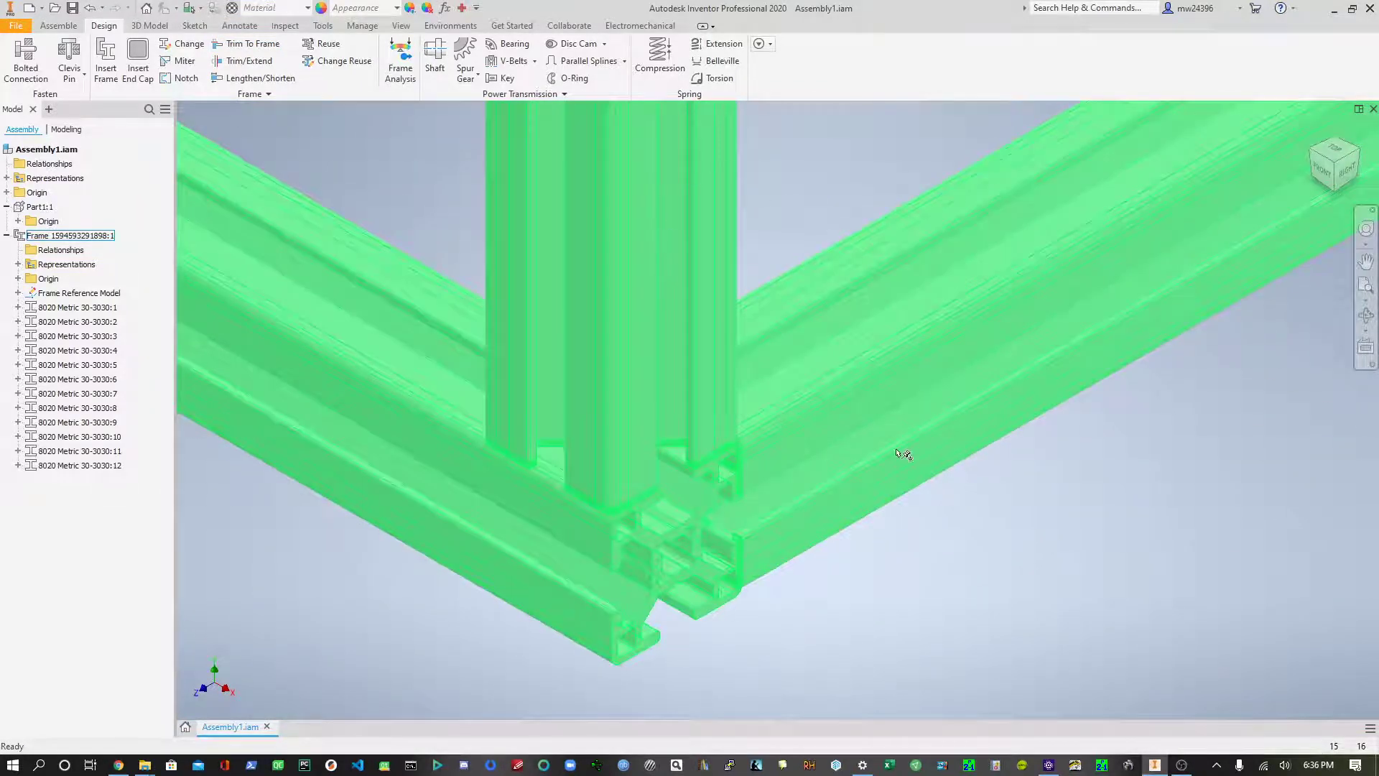
{"action": "scroll", "coordinate": [871, 474], "scroll_direction": "down", "scroll_amount": 2}
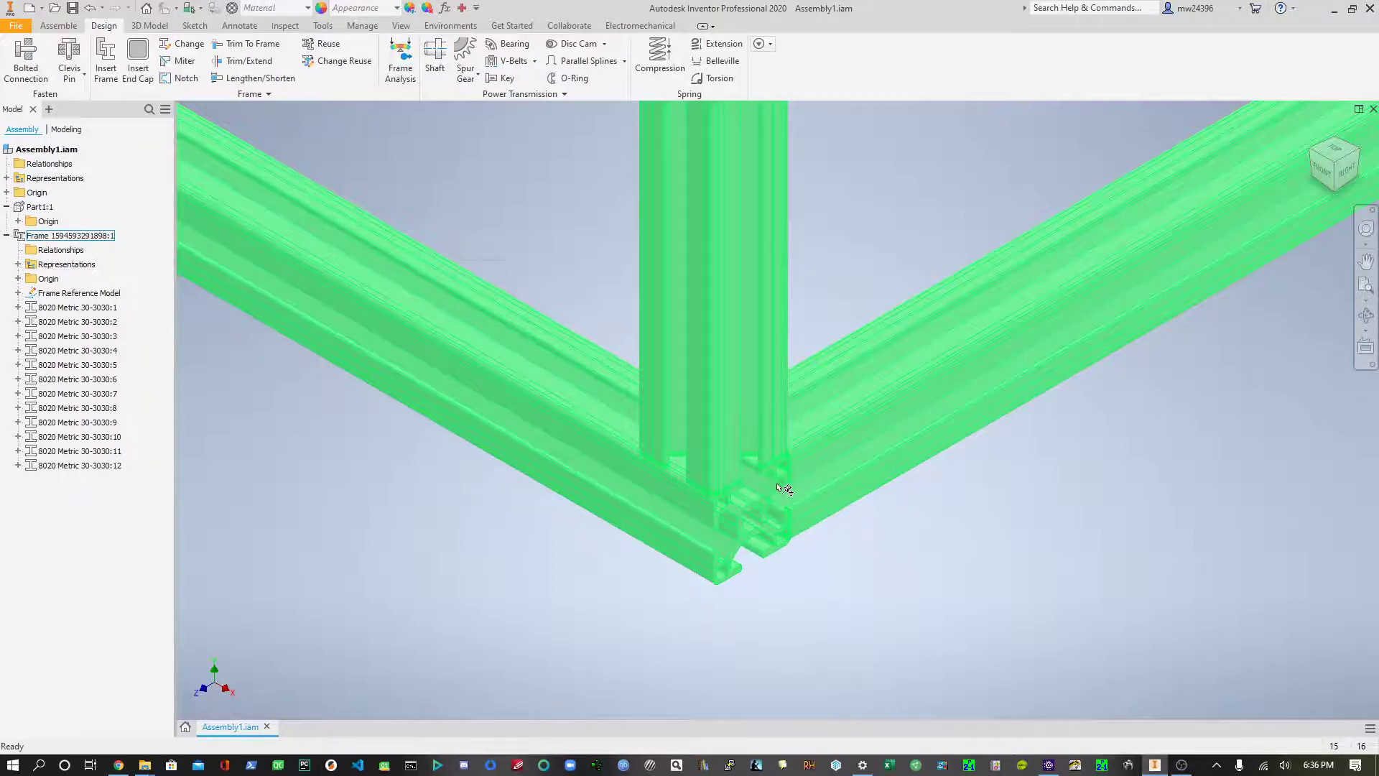
{"action": "scroll", "coordinate": [778, 488], "scroll_direction": "down", "scroll_amount": 5}
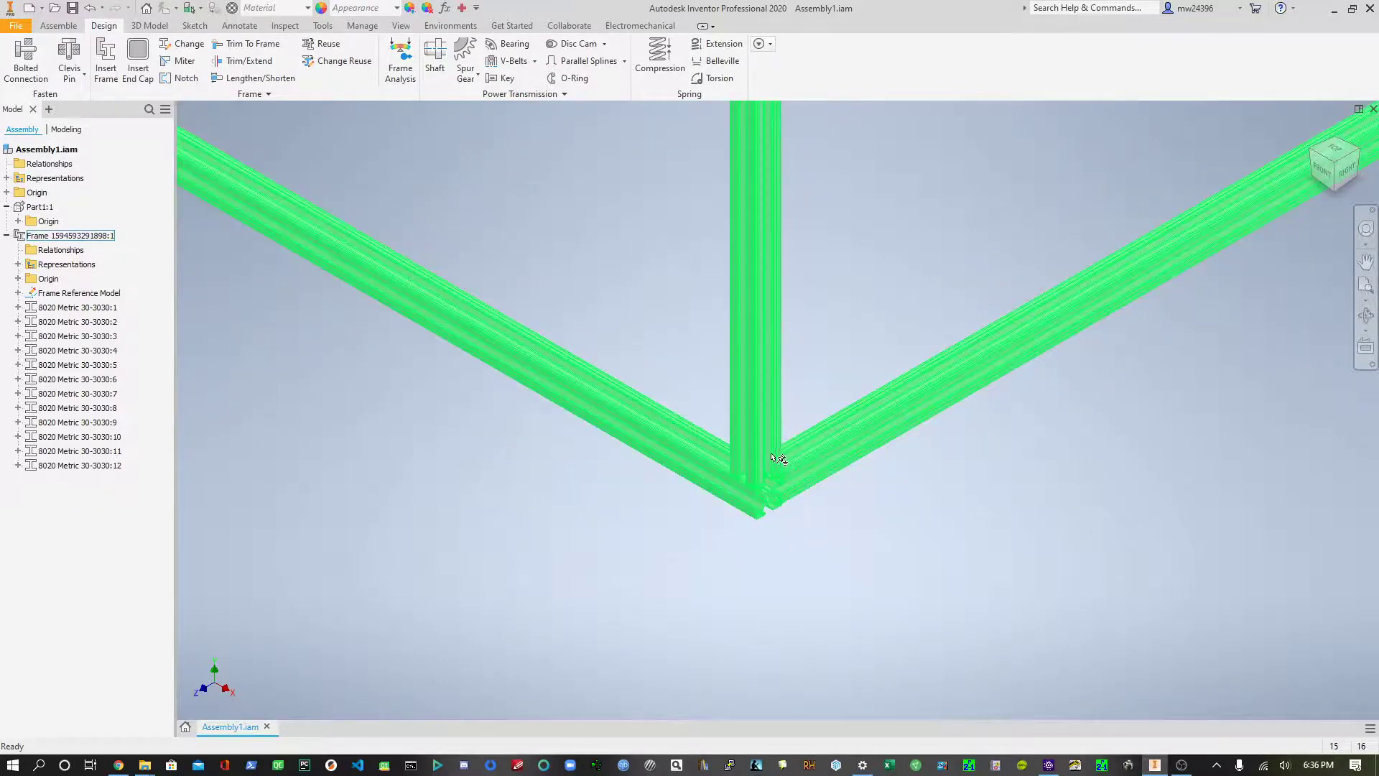
{"action": "scroll", "coordinate": [667, 549], "scroll_direction": "down", "scroll_amount": 3}
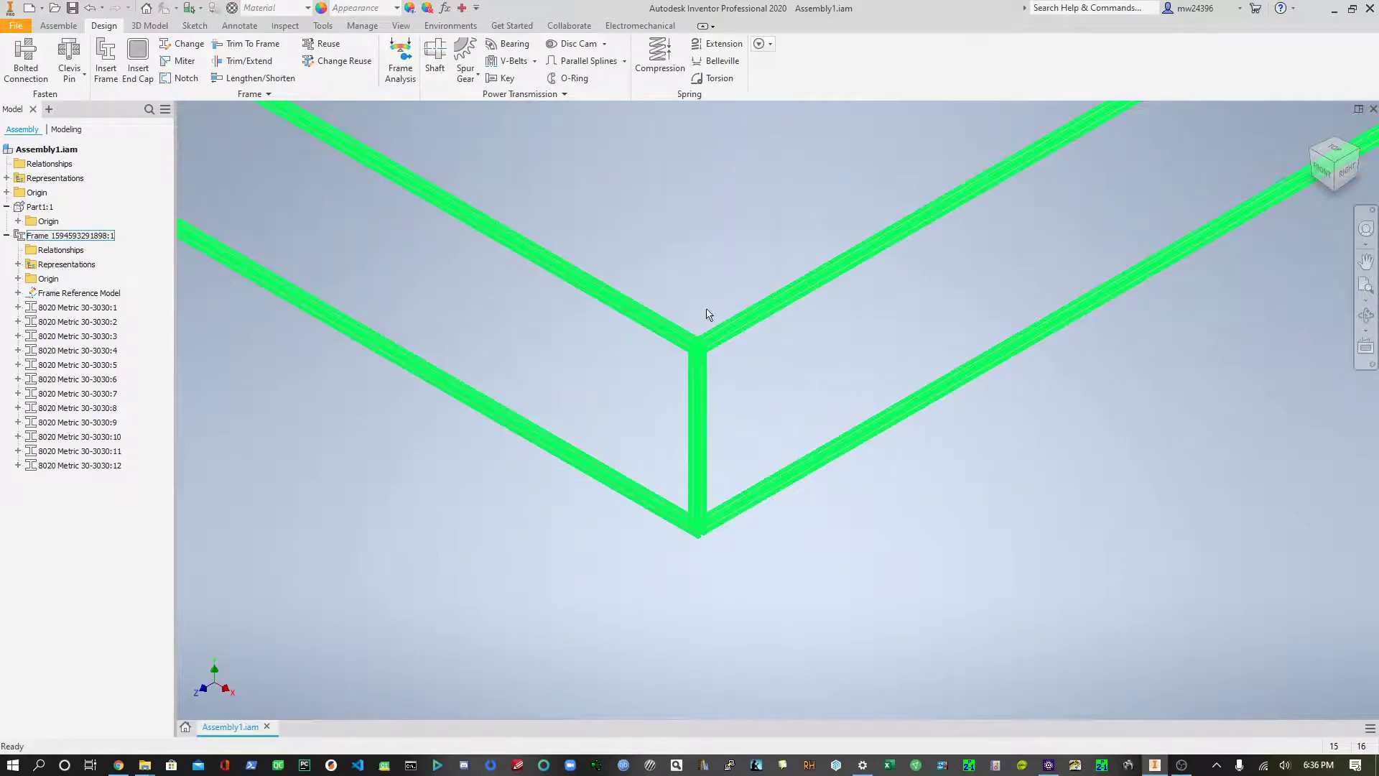
{"action": "scroll", "coordinate": [701, 313], "scroll_direction": "up", "scroll_amount": 3}
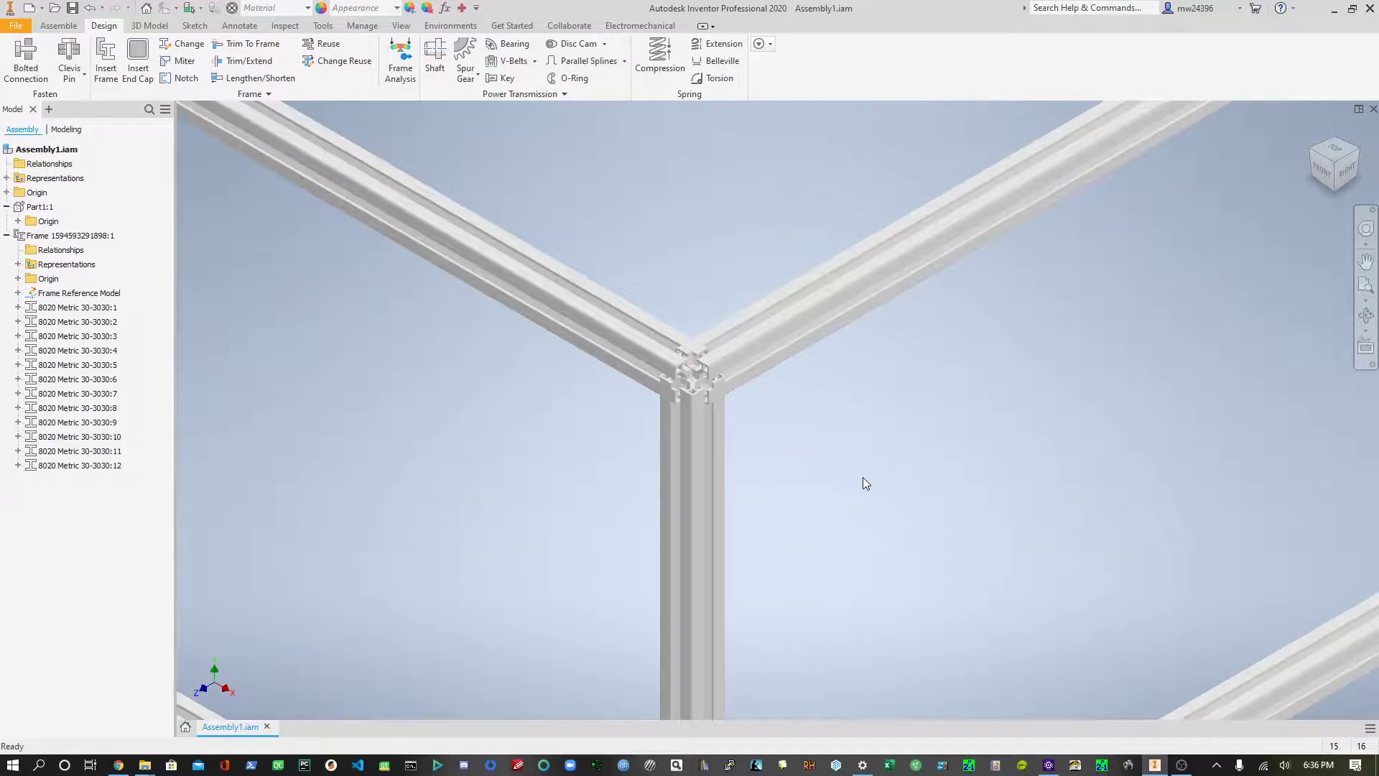
{"action": "scroll", "coordinate": [866, 511], "scroll_direction": "down", "scroll_amount": 4}
- Open the assembly's bill of materials, expand the frame and examine the unit quantities and total quantities of the 30-3030 members
{"action": "left_click", "coordinate": [61, 25]}
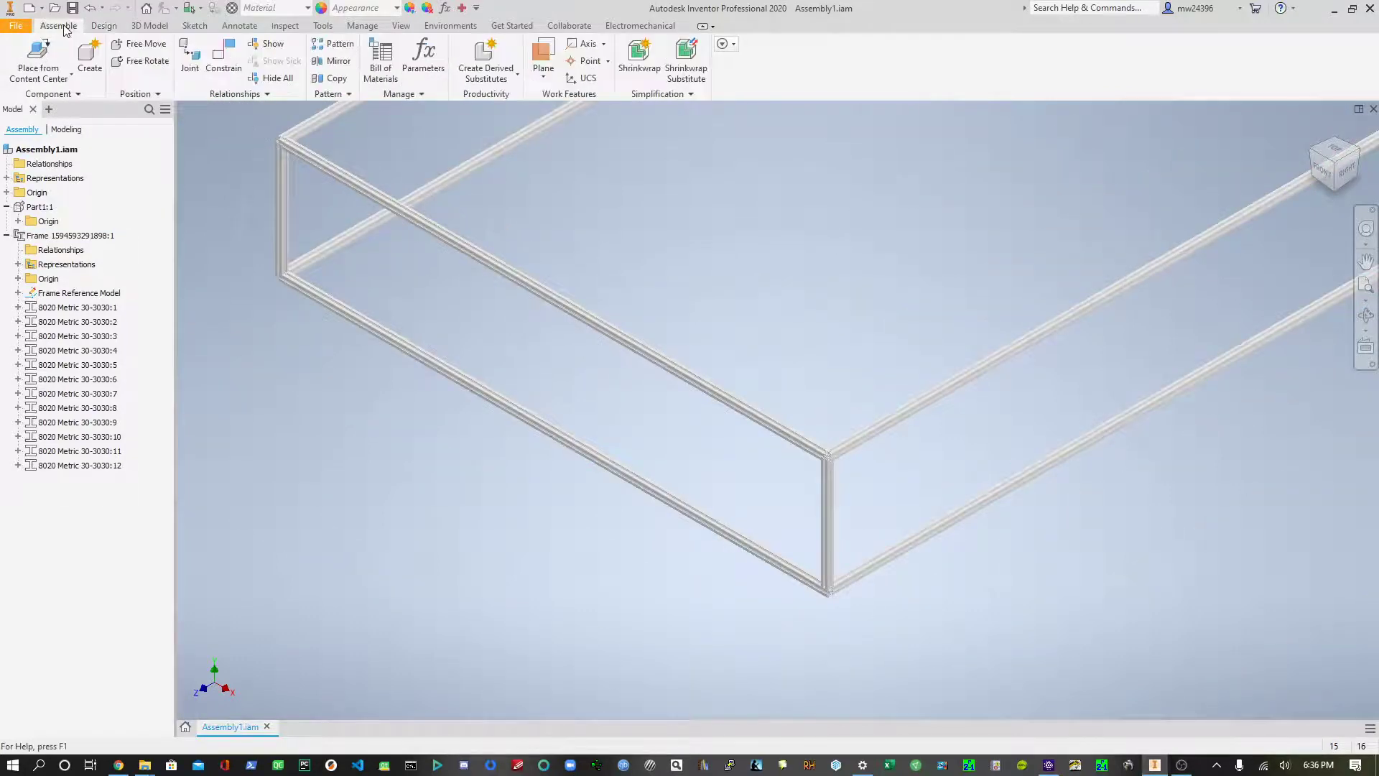
{"action": "left_click", "coordinate": [392, 57]}
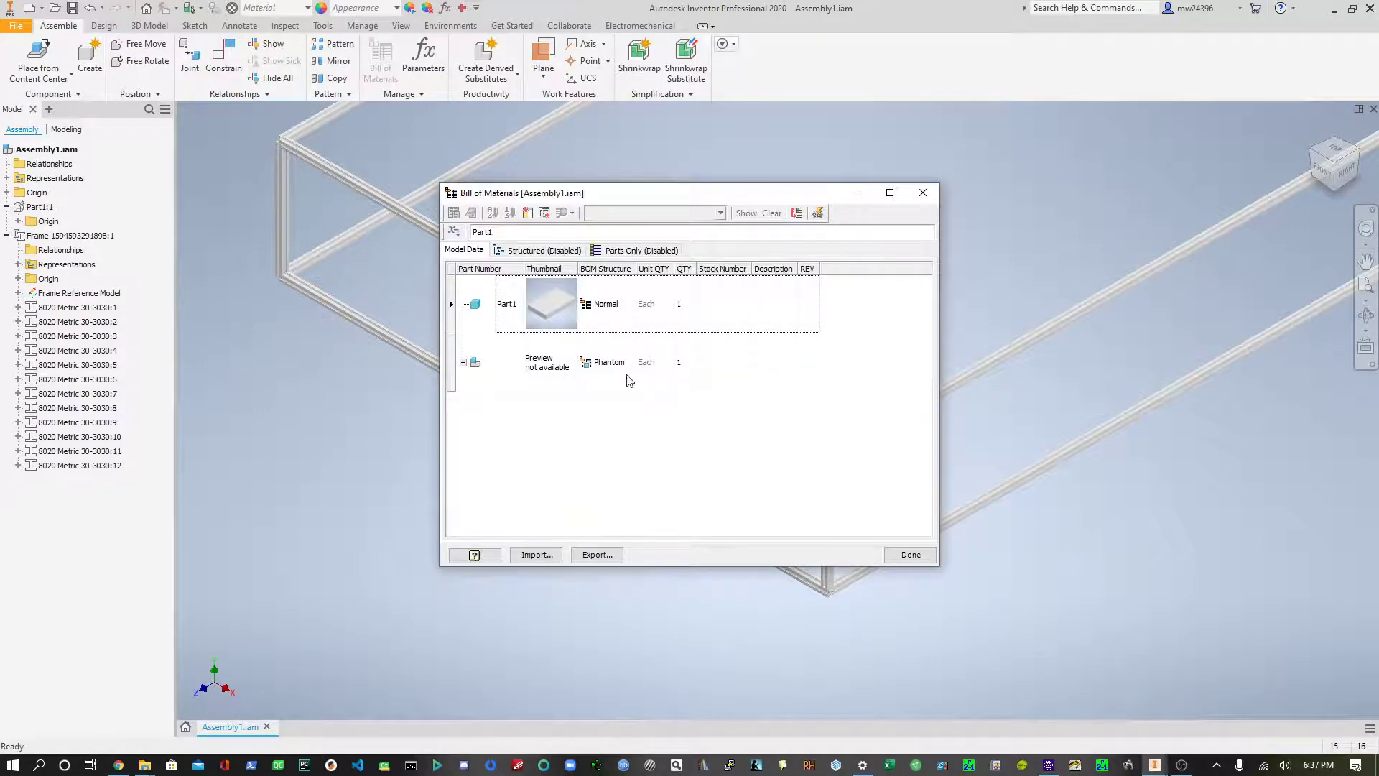
{"action": "left_click", "coordinate": [464, 364]}
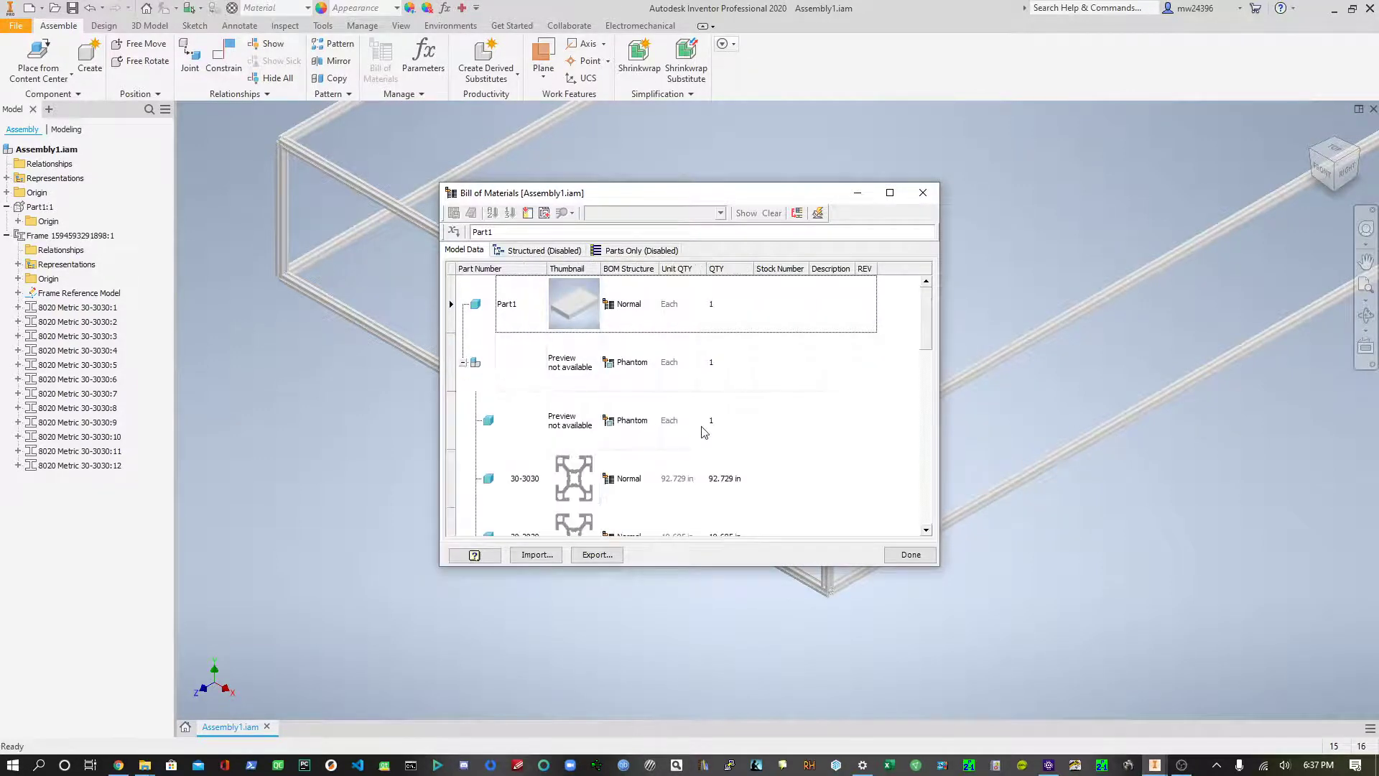
{"action": "scroll", "coordinate": [703, 432], "scroll_direction": "down", "scroll_amount": 3}
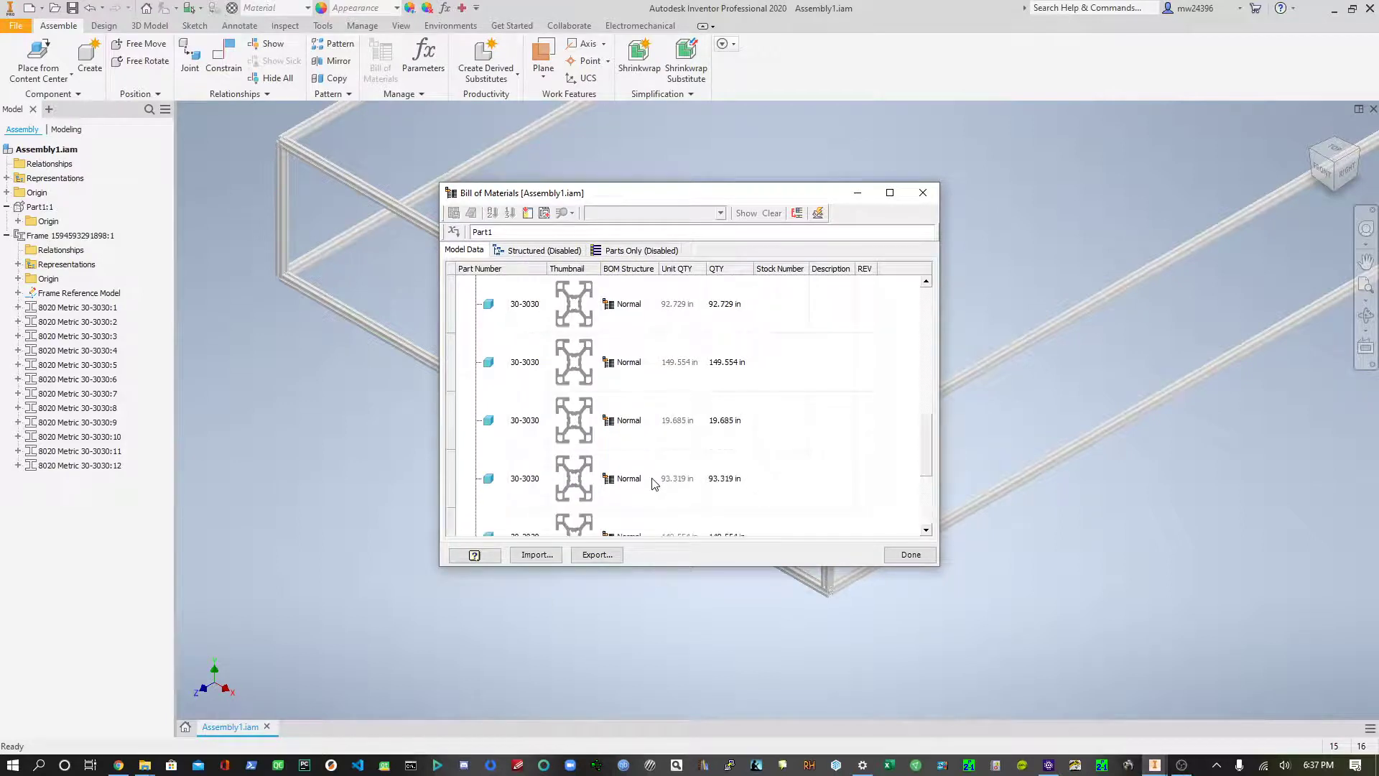
{"action": "scroll", "coordinate": [655, 483], "scroll_direction": "up", "scroll_amount": 1}
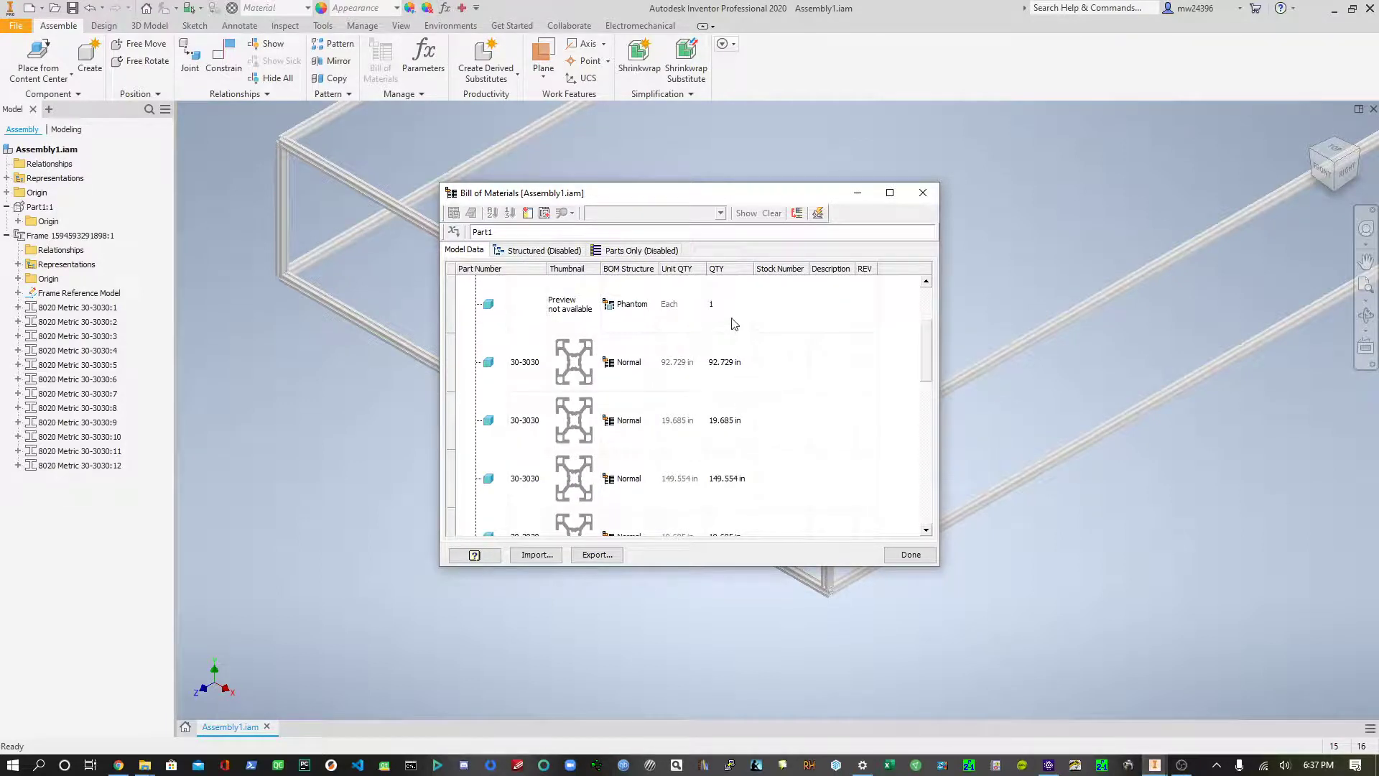
{"action": "left_click", "coordinate": [694, 372]}
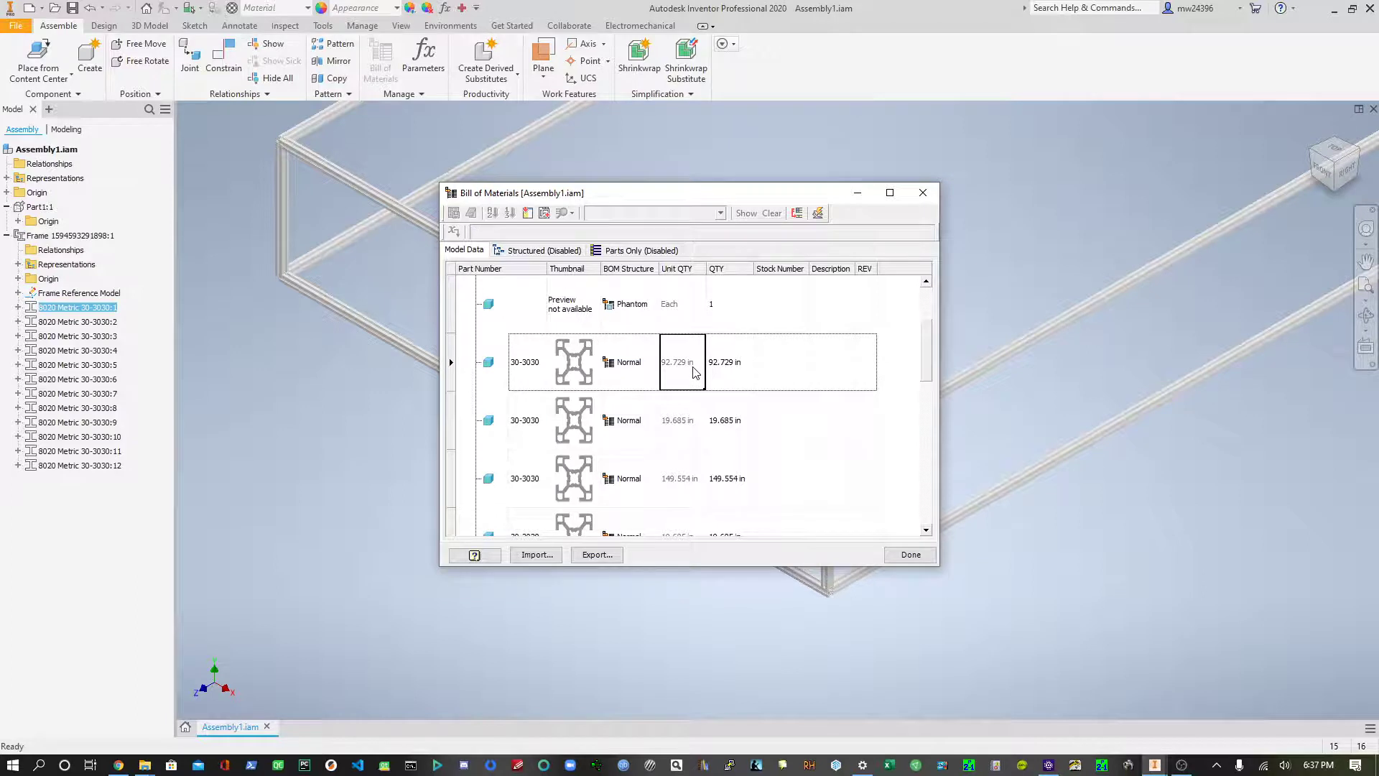
{"action": "double_click", "coordinate": [740, 375]}
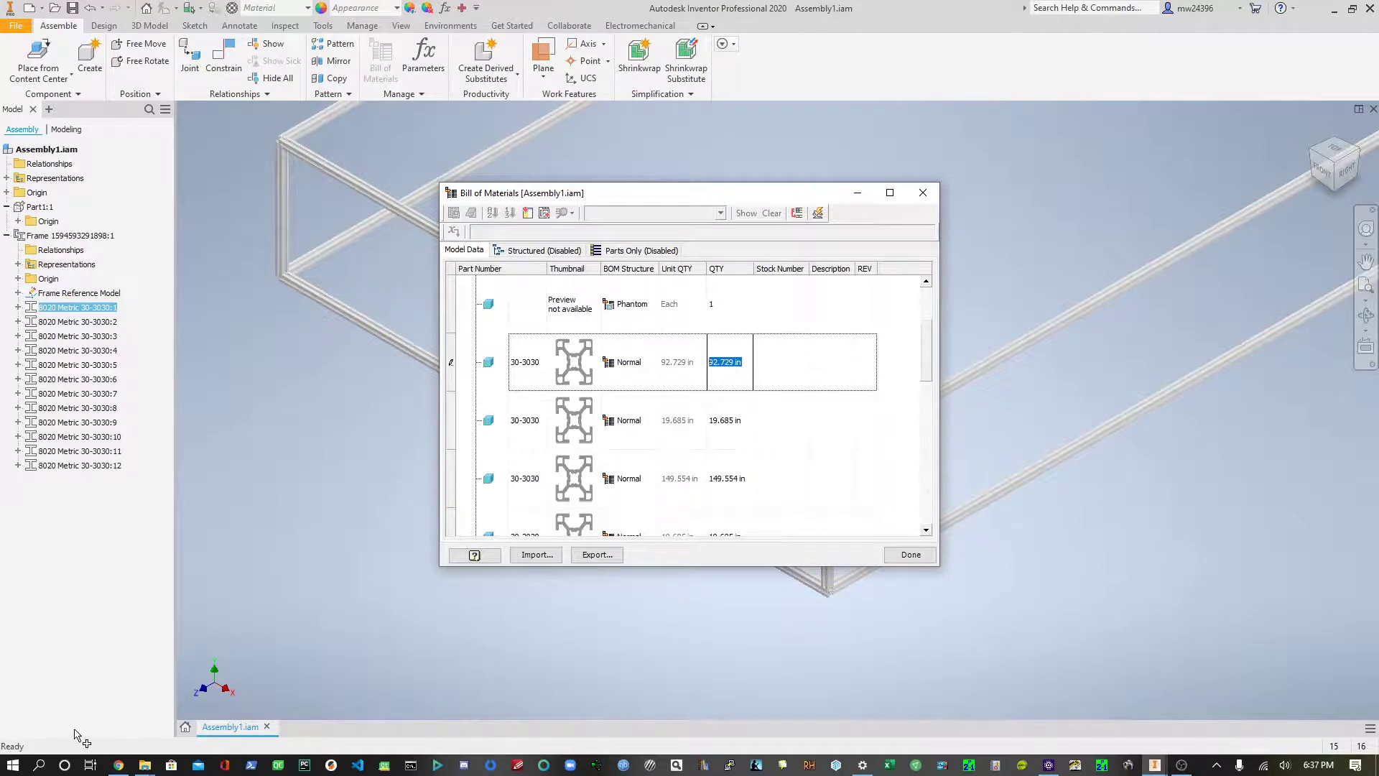
{"action": "left_click", "coordinate": [723, 442]}
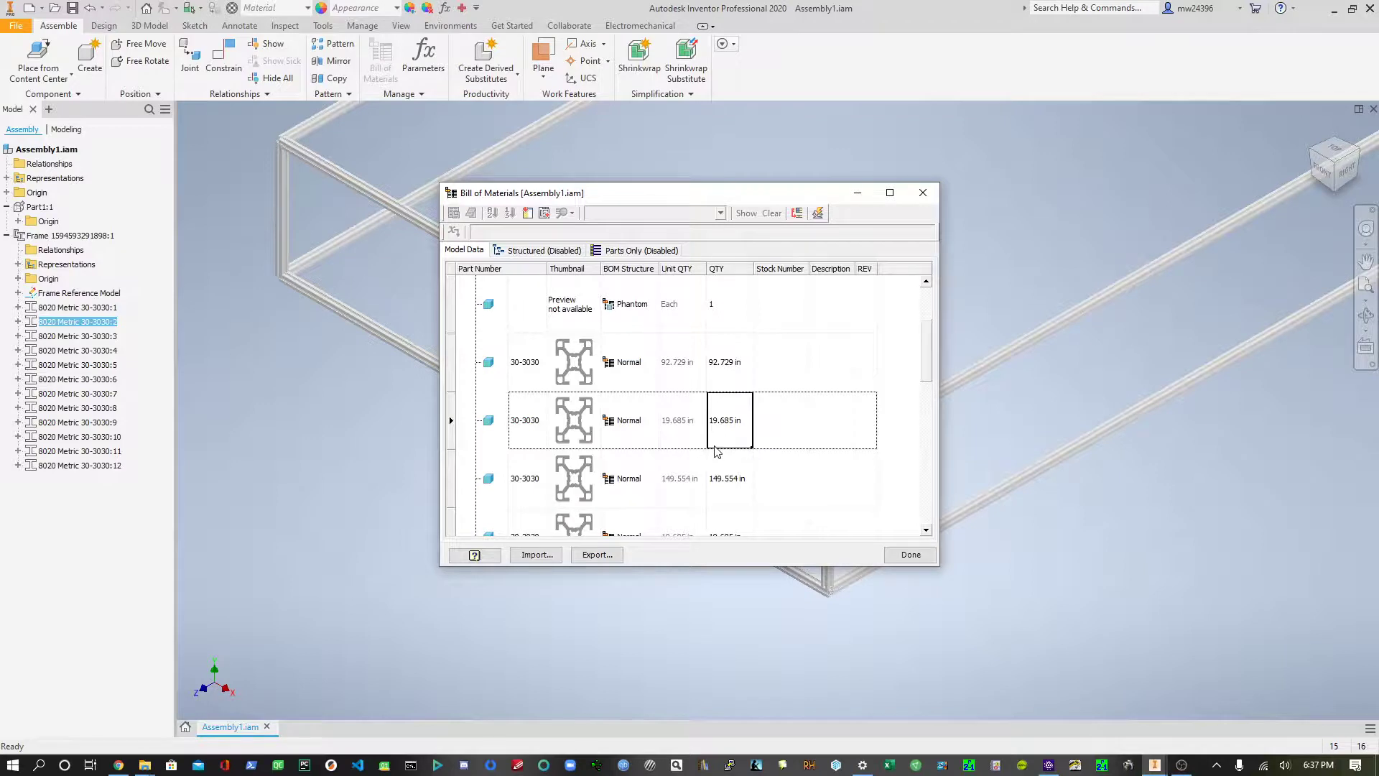
{"action": "scroll", "coordinate": [747, 475], "scroll_direction": "down", "scroll_amount": 3}
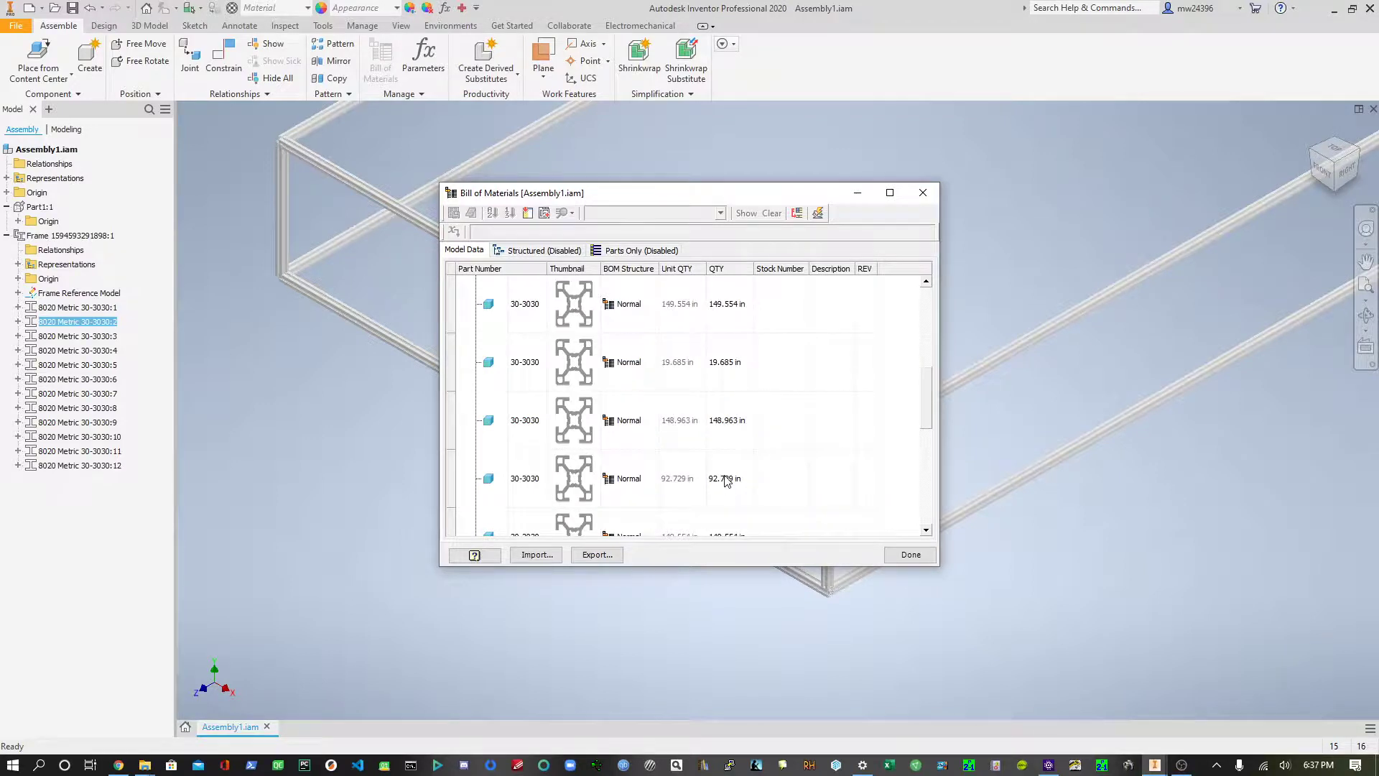